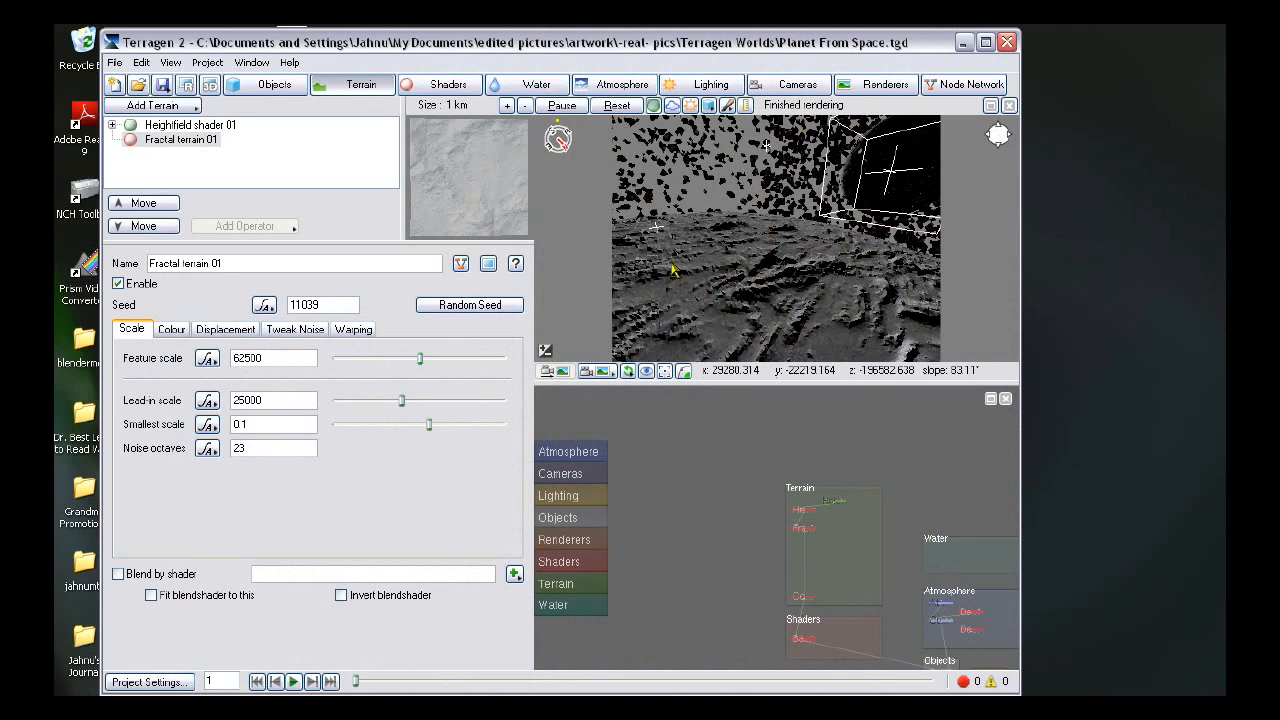
# - Start a new empty project and close the viewport navigation control
pyautogui.click(116, 87)
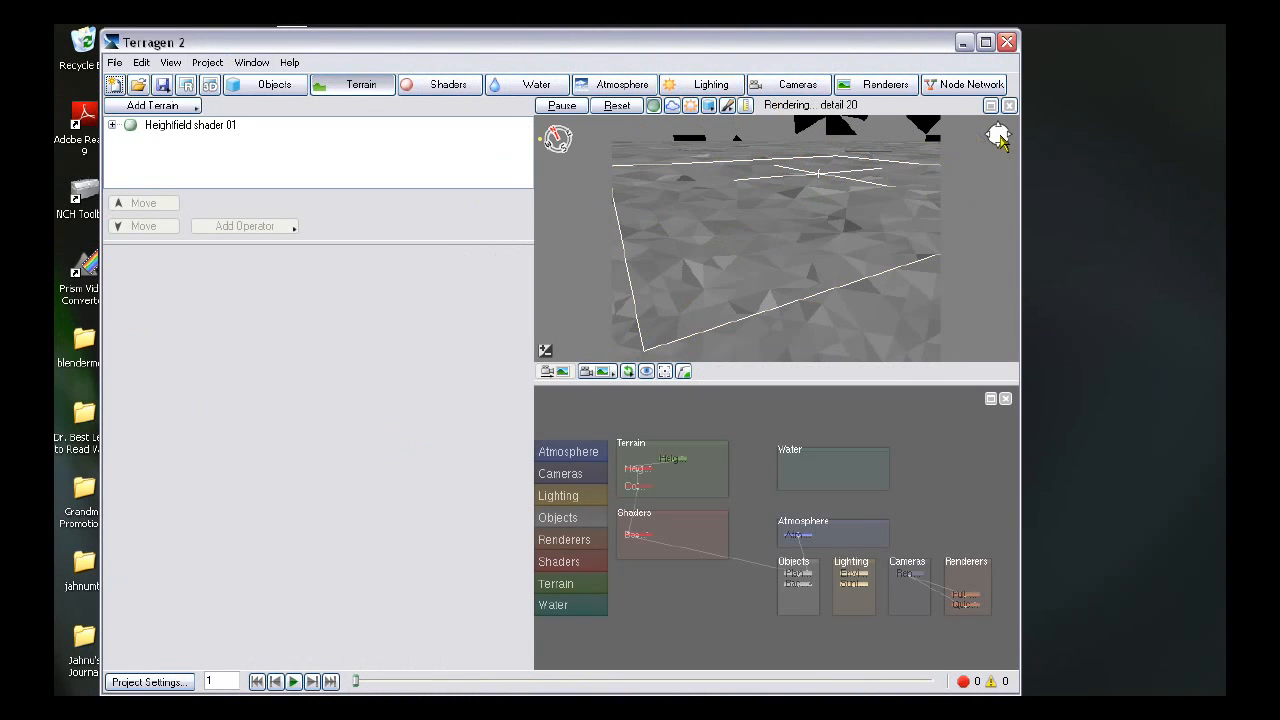
pyautogui.moveTo(1002, 140)
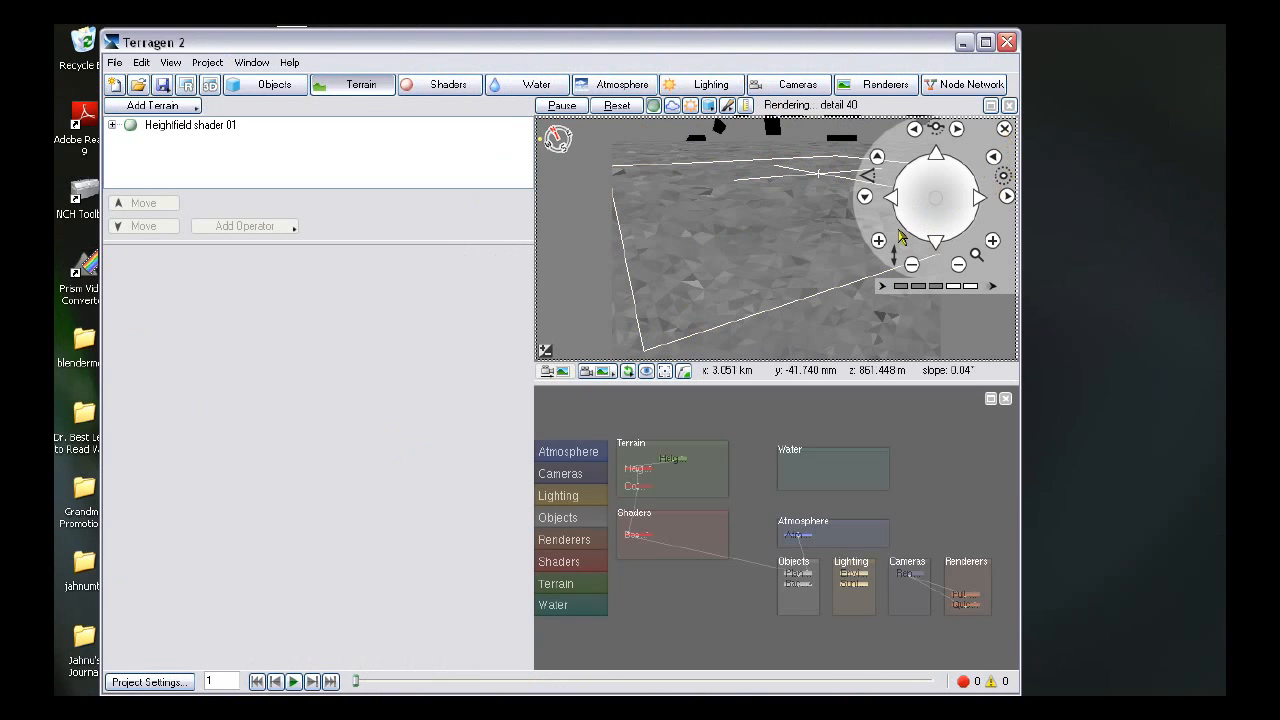
pyautogui.click(1004, 130)
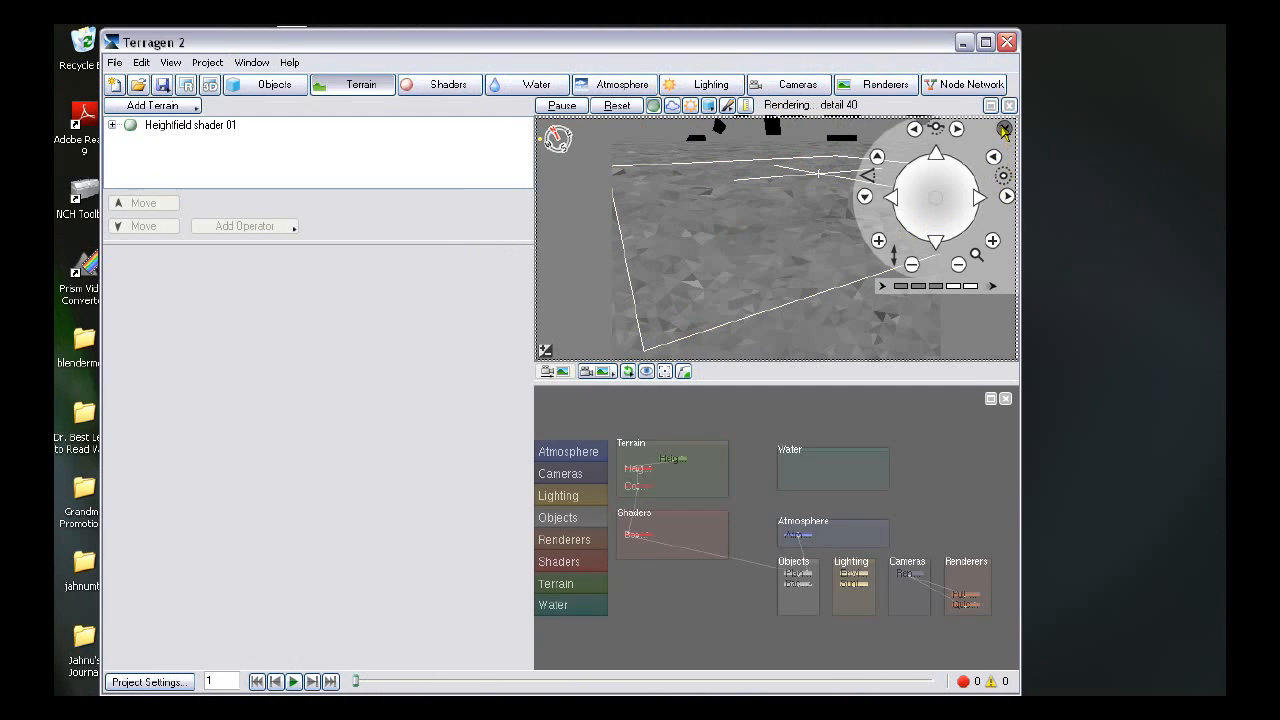
pyautogui.moveTo(998, 135)
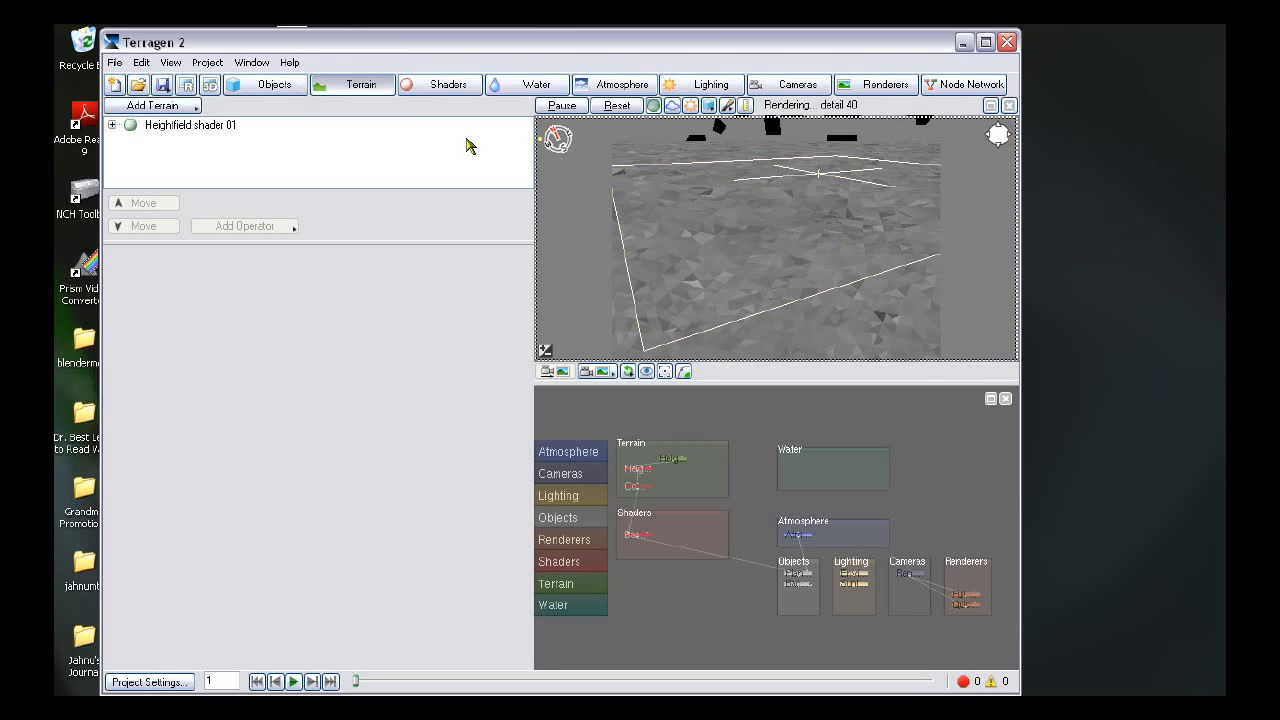
# - Navigate the 3D preview around the planet to examine its surface and curvature
pyautogui.click(291, 88)
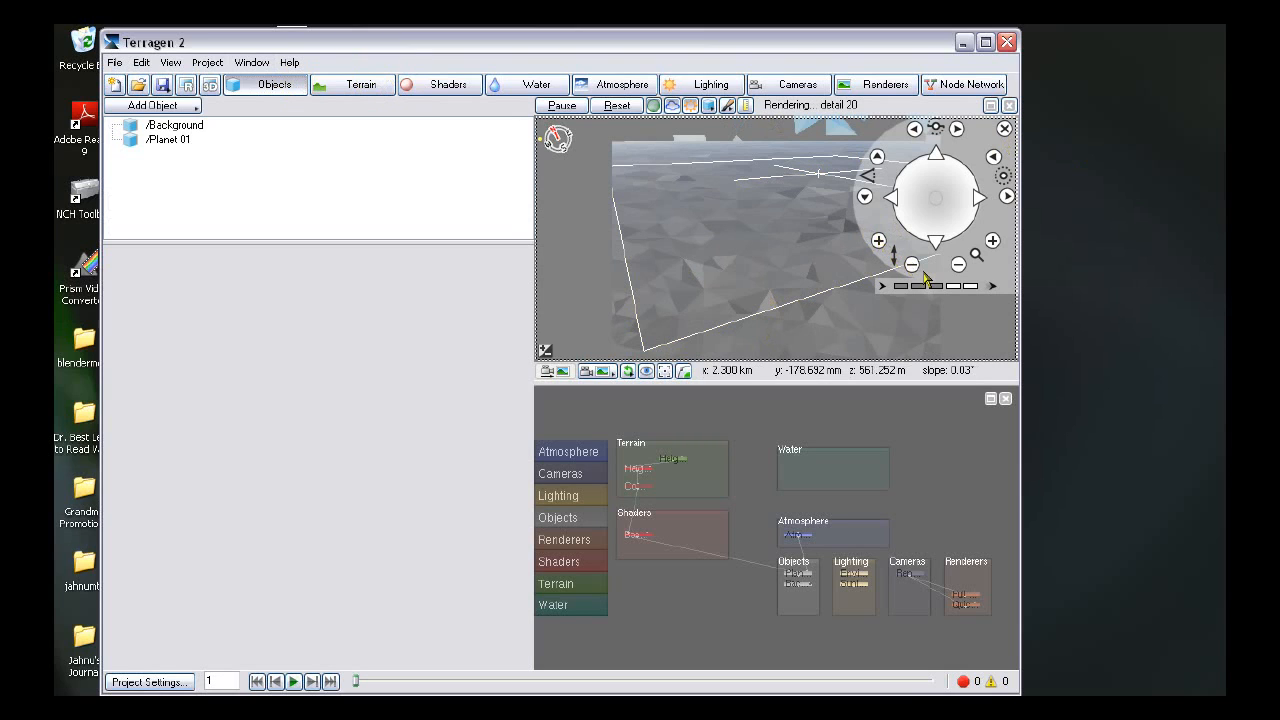
pyautogui.click(879, 242)
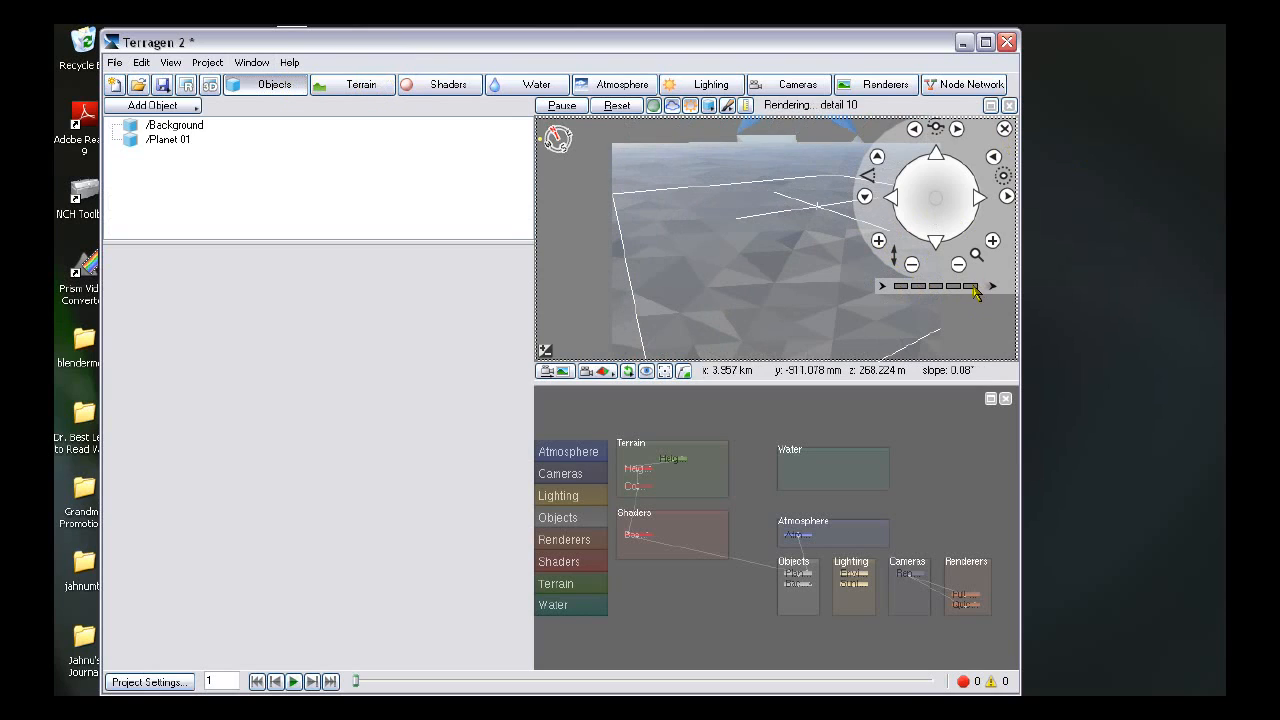
pyautogui.click(878, 242)
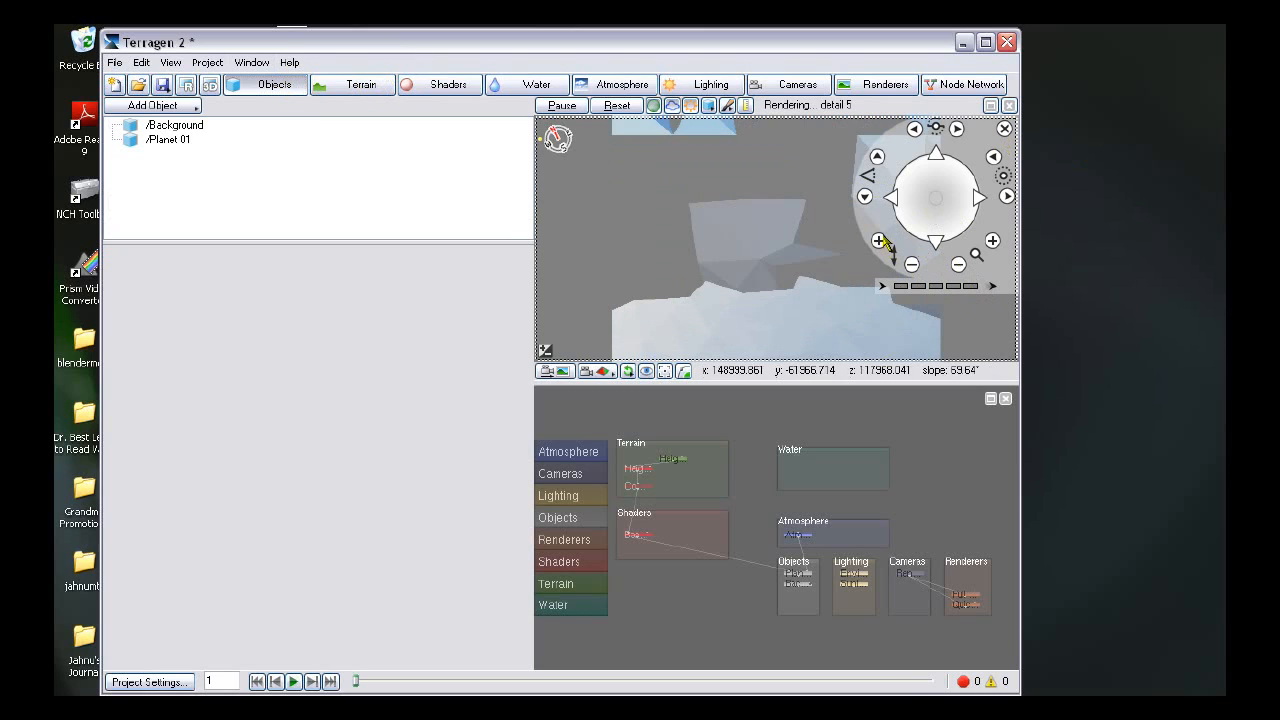
pyautogui.click(879, 242)
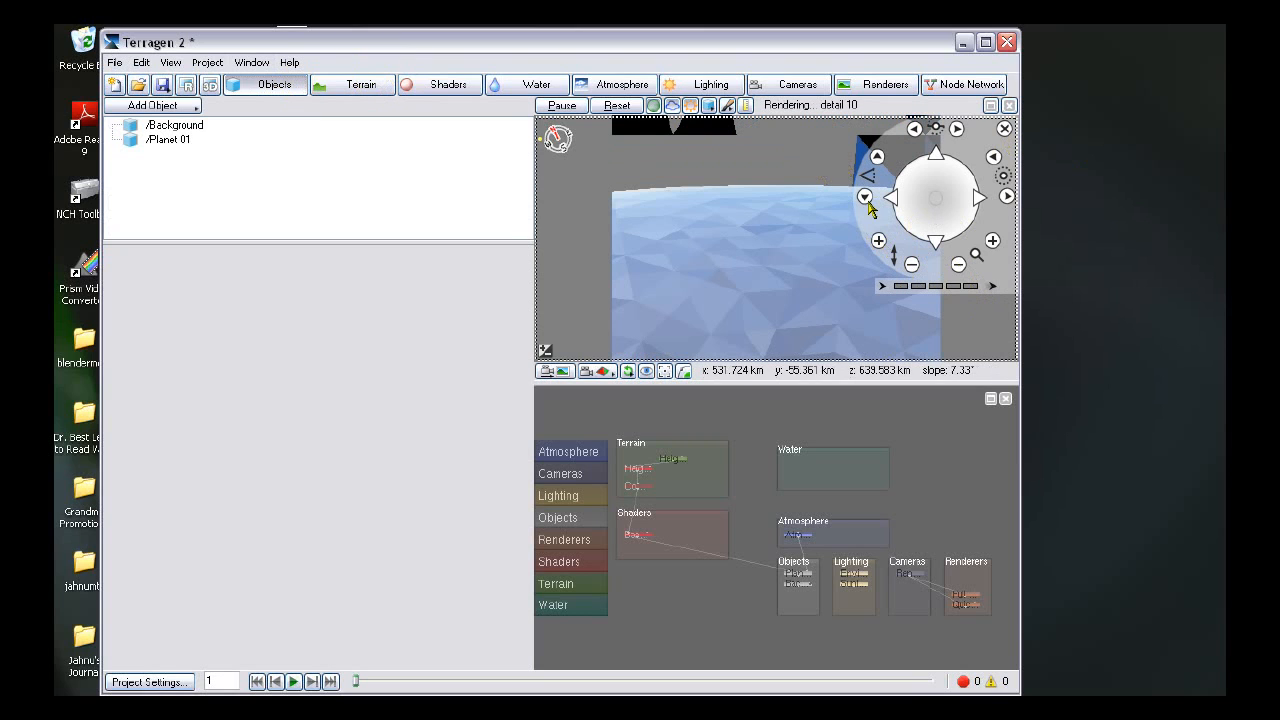
pyautogui.moveTo(926, 232); pyautogui.dragTo(928, 228)
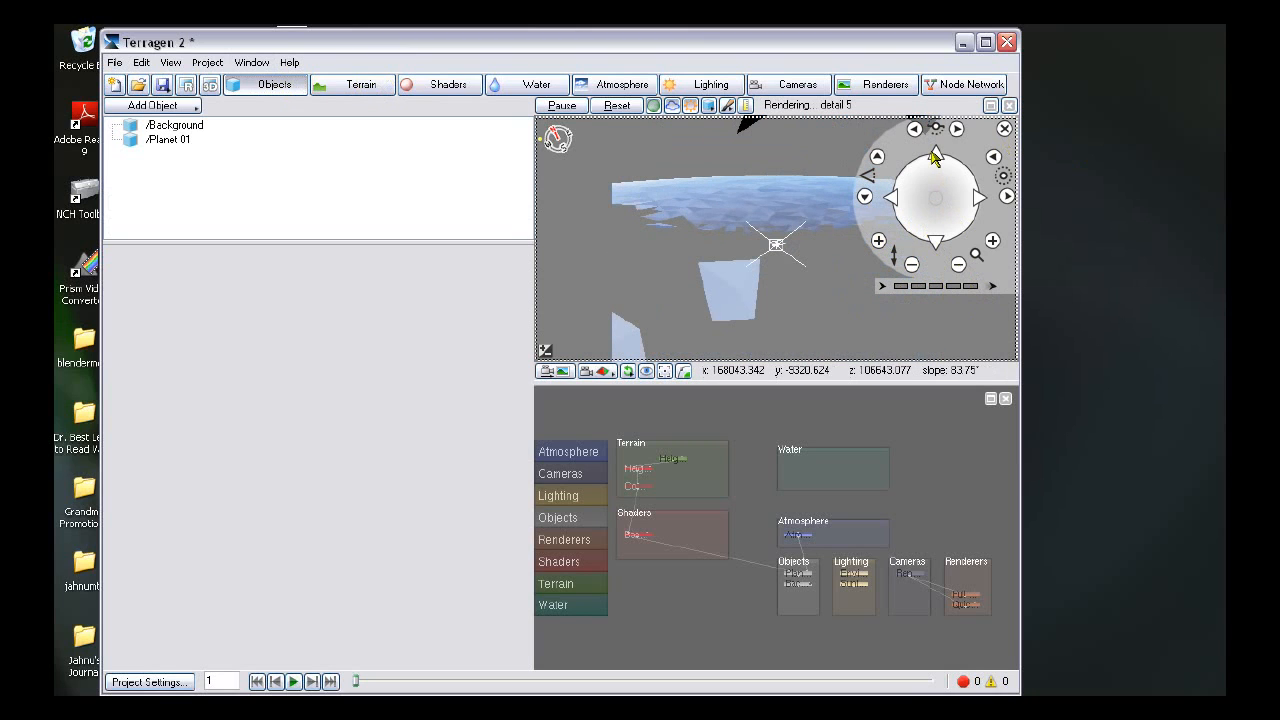
pyautogui.moveTo(1008, 200); pyautogui.dragTo(1008, 200)
pyautogui.moveTo(936, 243); pyautogui.dragTo(936, 246)
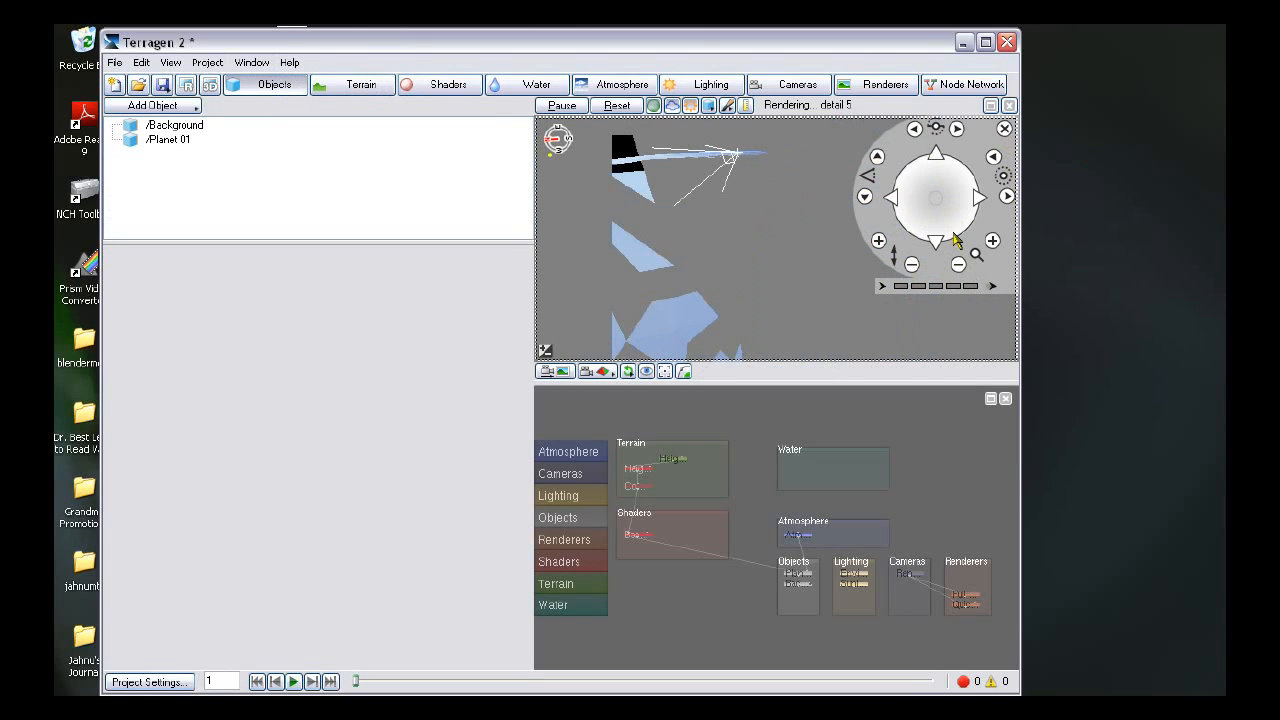
pyautogui.moveTo(982, 201); pyautogui.dragTo(979, 203)
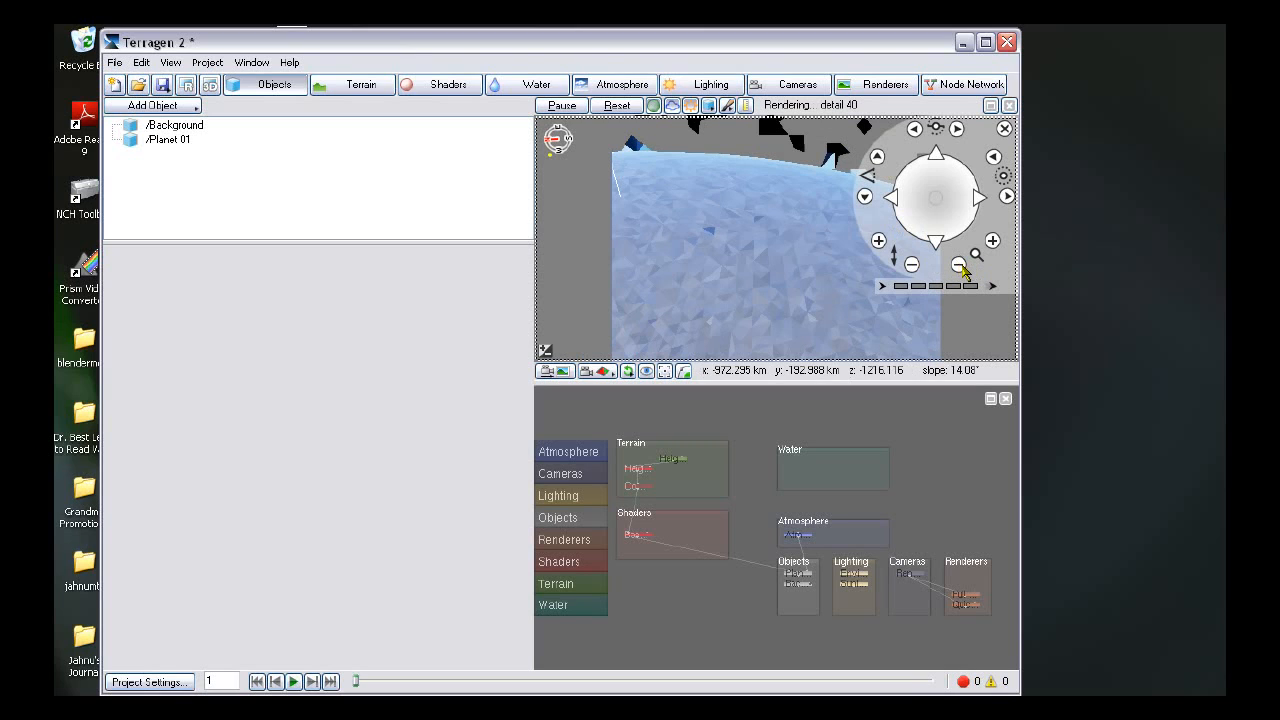
pyautogui.click(960, 266)
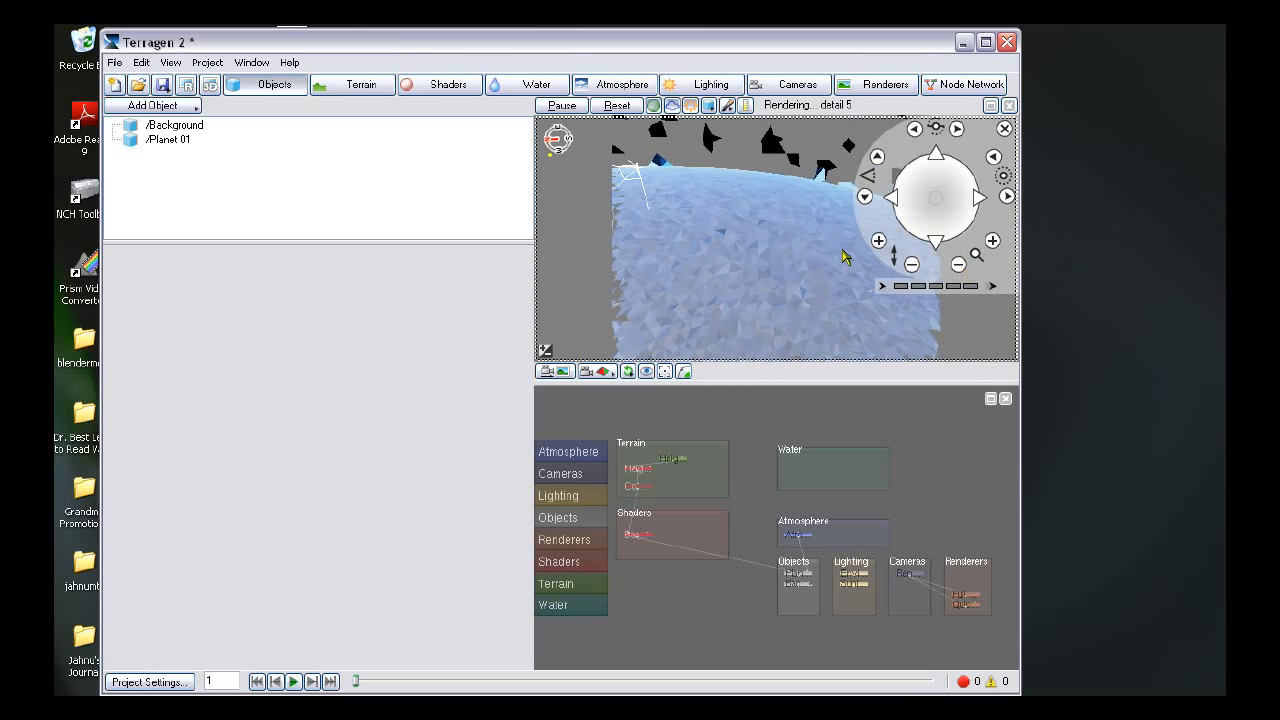
pyautogui.click(940, 155)
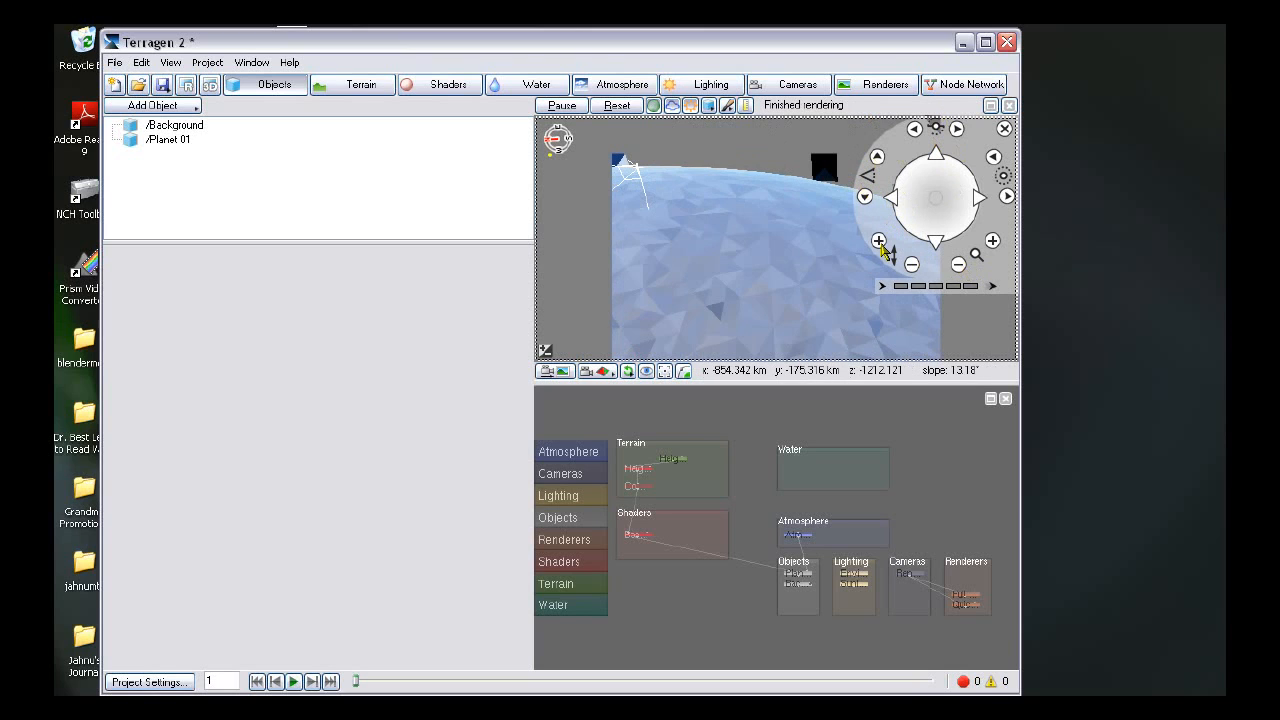
pyautogui.click(879, 242)
pyautogui.click(908, 264)
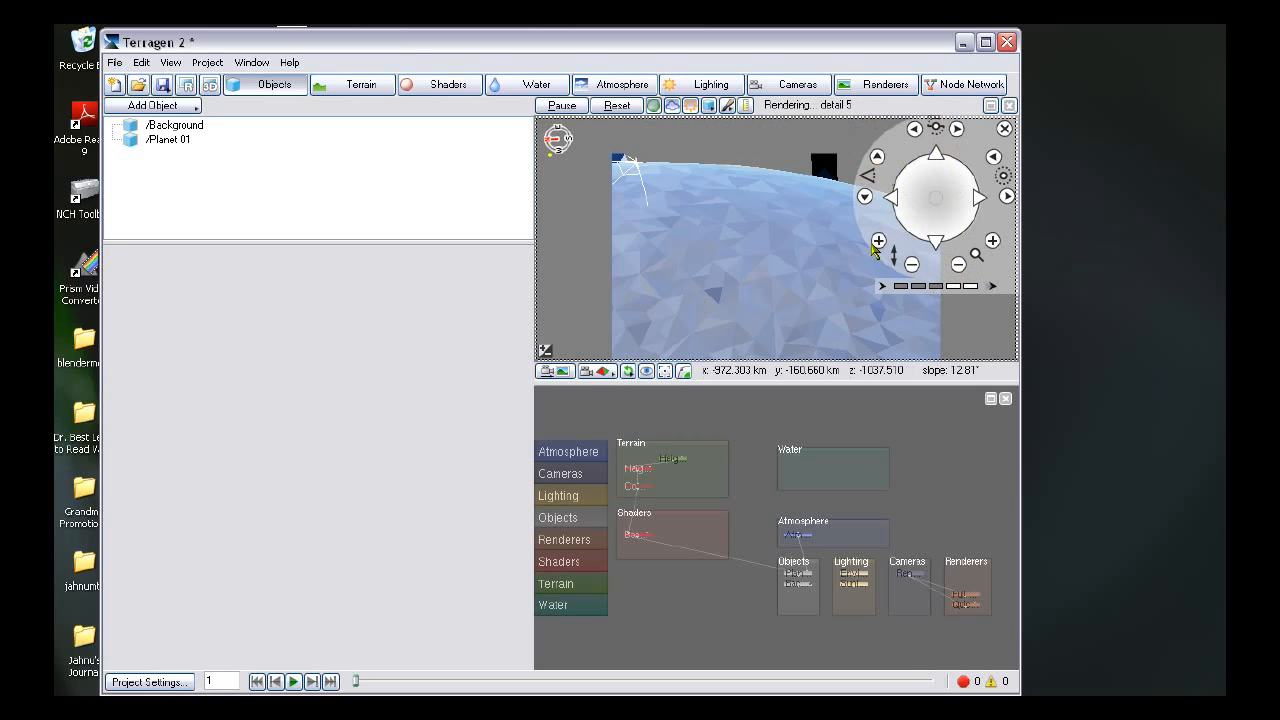
pyautogui.click(878, 242)
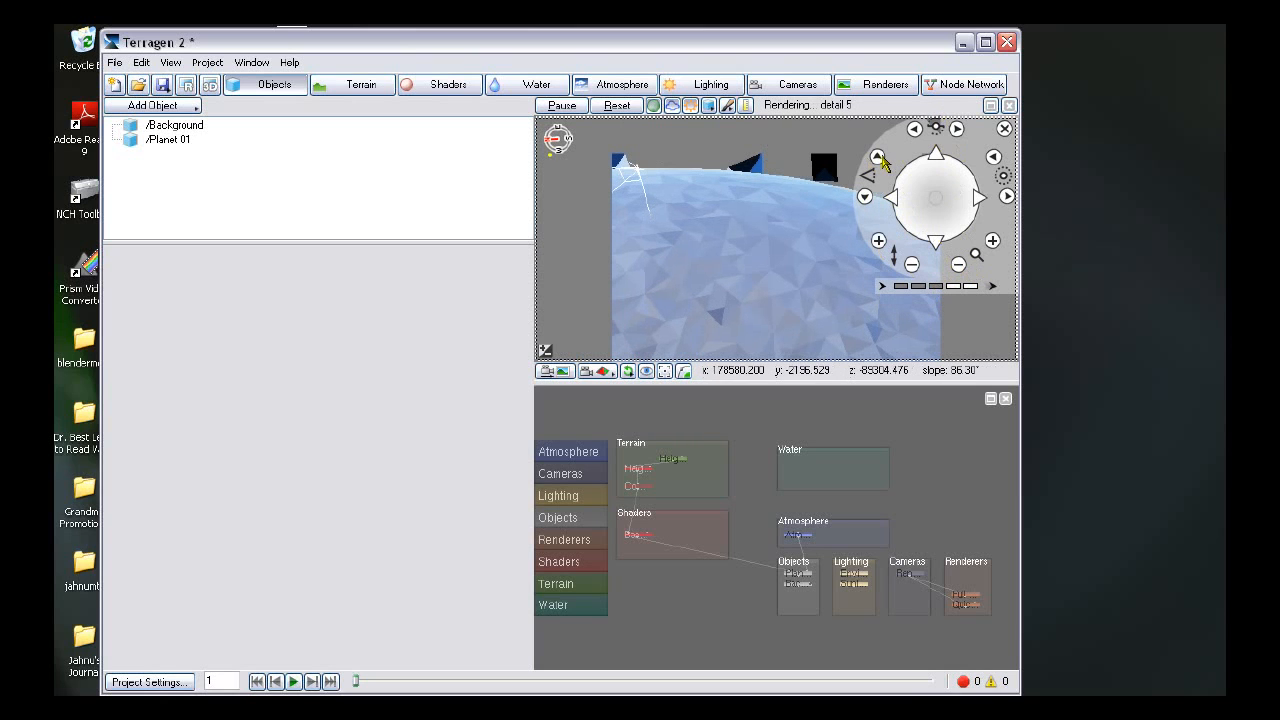
pyautogui.click(878, 158)
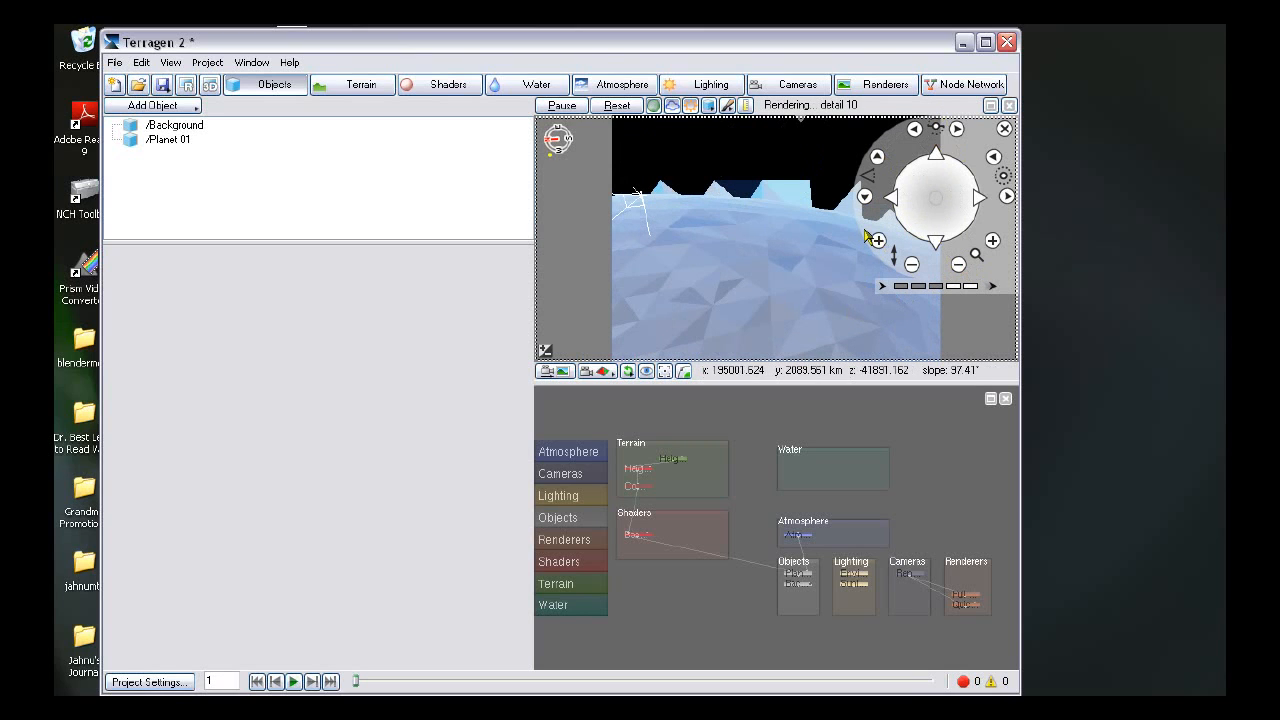
pyautogui.click(911, 264)
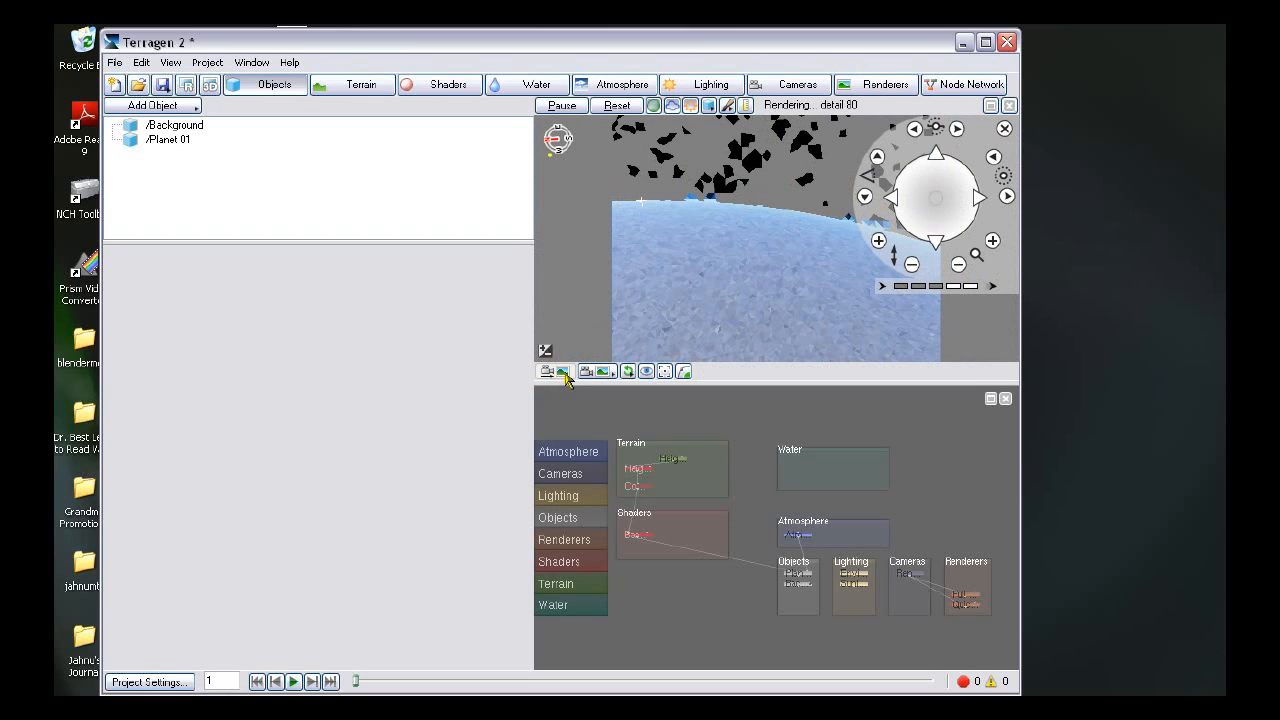
pyautogui.click(1004, 130)
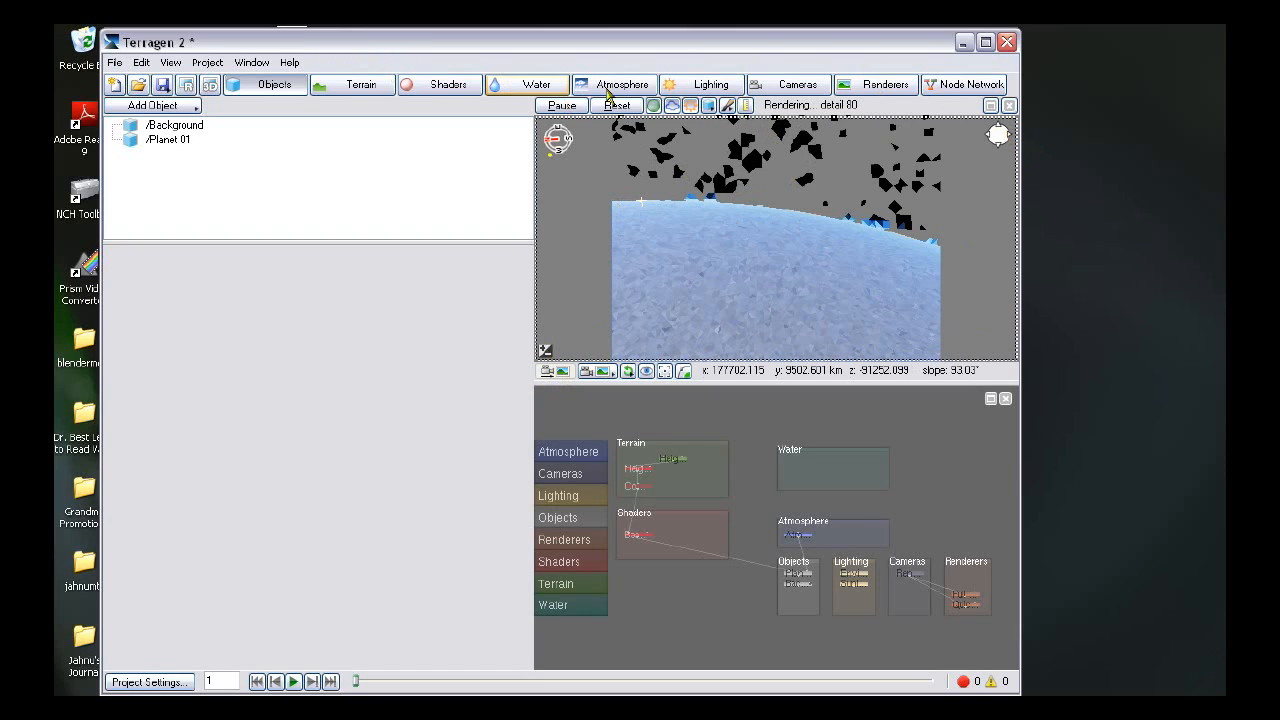
# - Add a Power Fractal terrain and set its feature scale to 65000
pyautogui.click(366, 86)
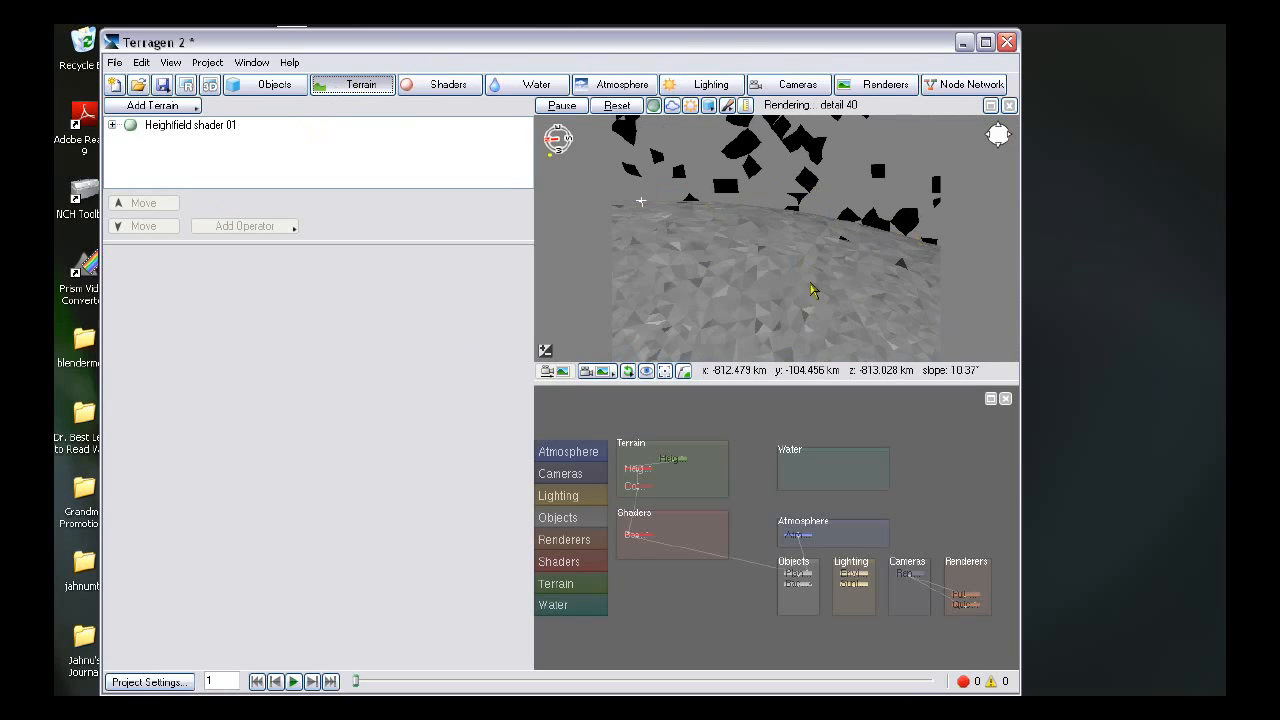
pyautogui.click(174, 108)
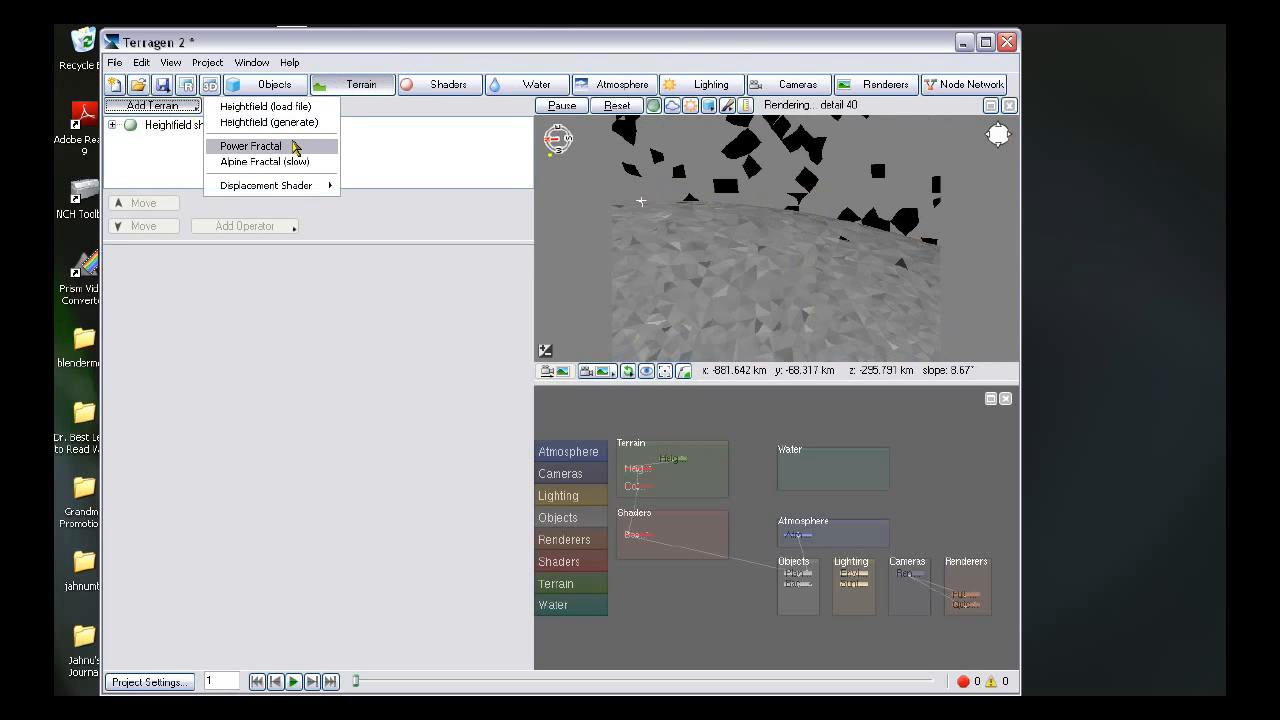
pyautogui.click(262, 146)
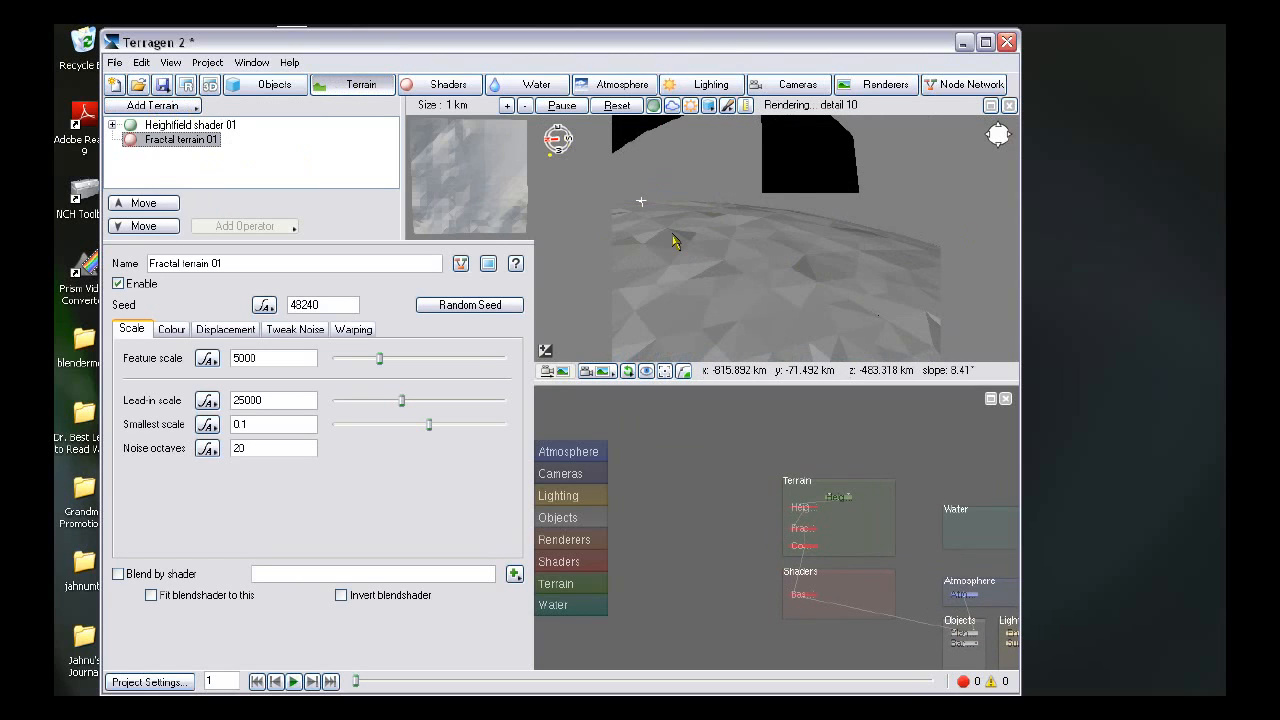
pyautogui.doubleClick(245, 358)
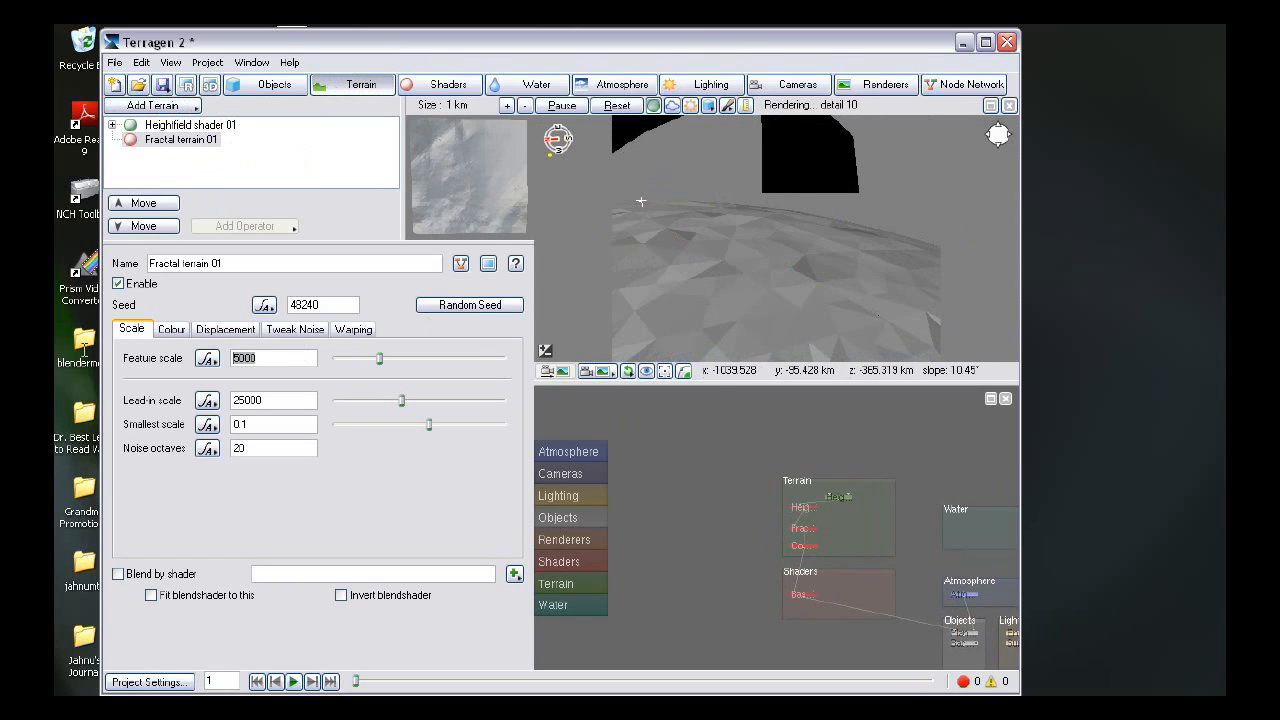
pyautogui.write('65')
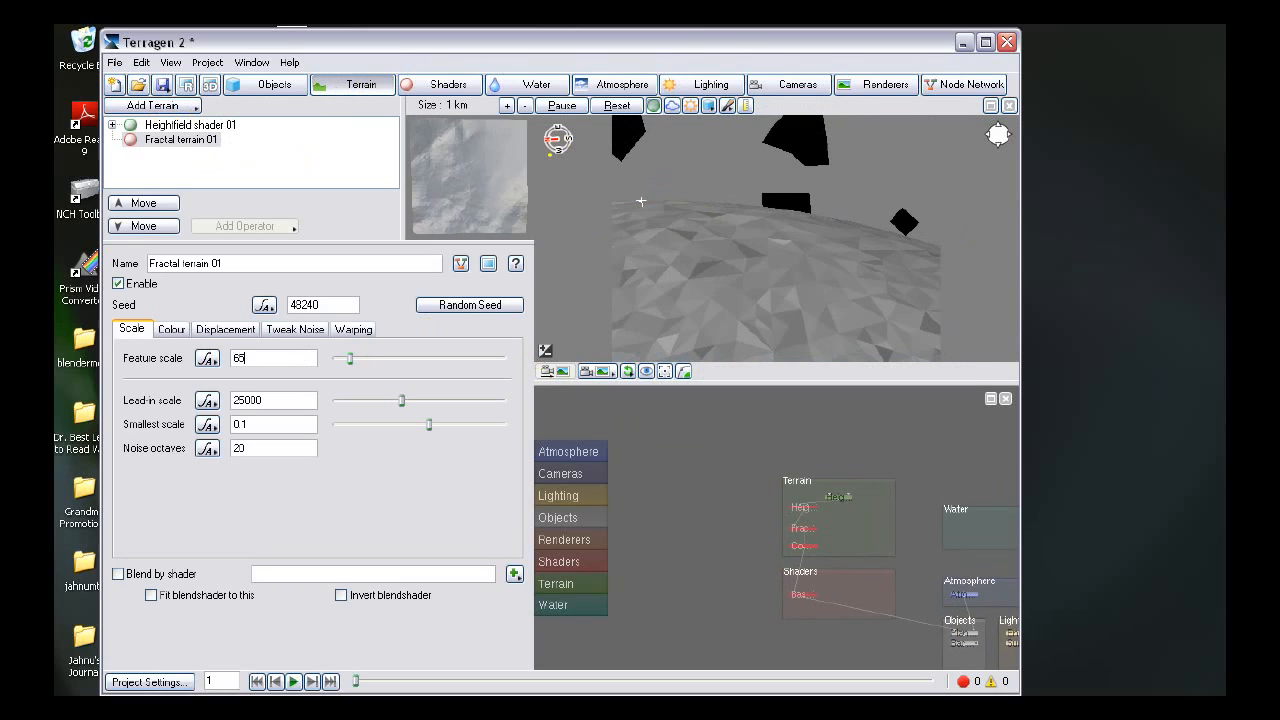
pyautogui.write('000')
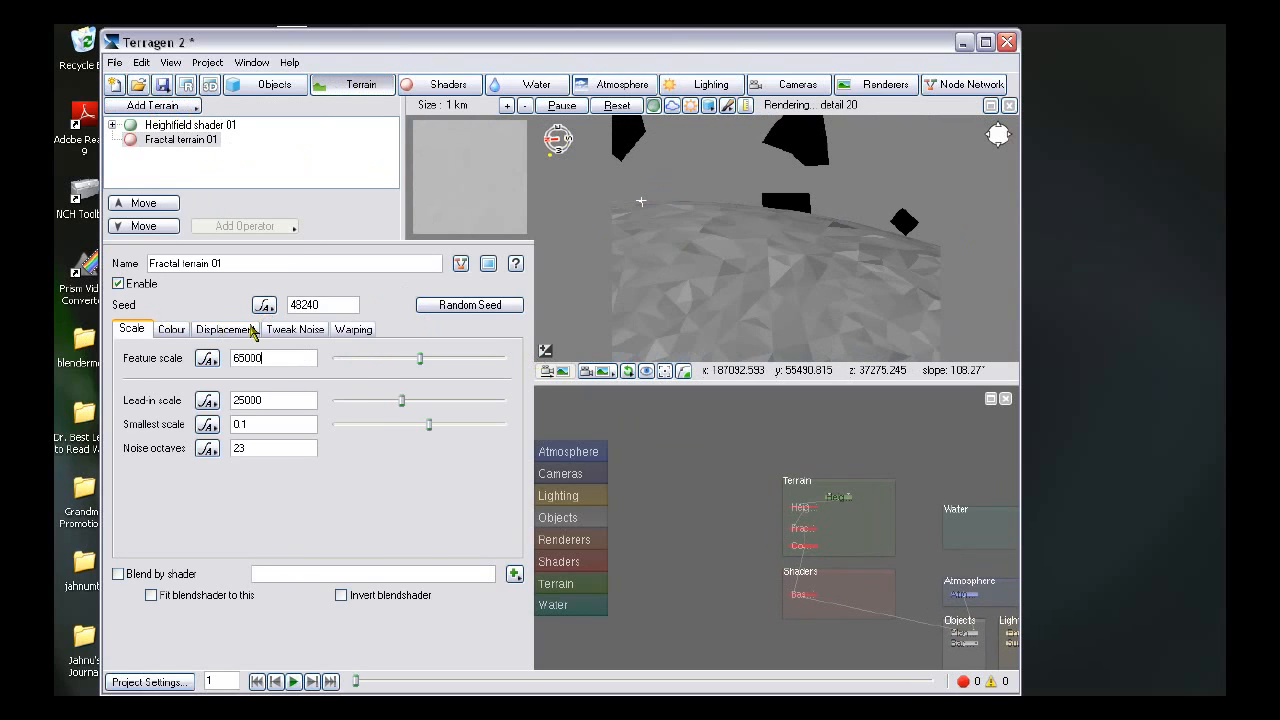
# - Set the fractal terrain's displacement amplitude to 25000 and its seed to 11039
pyautogui.click(250, 330)
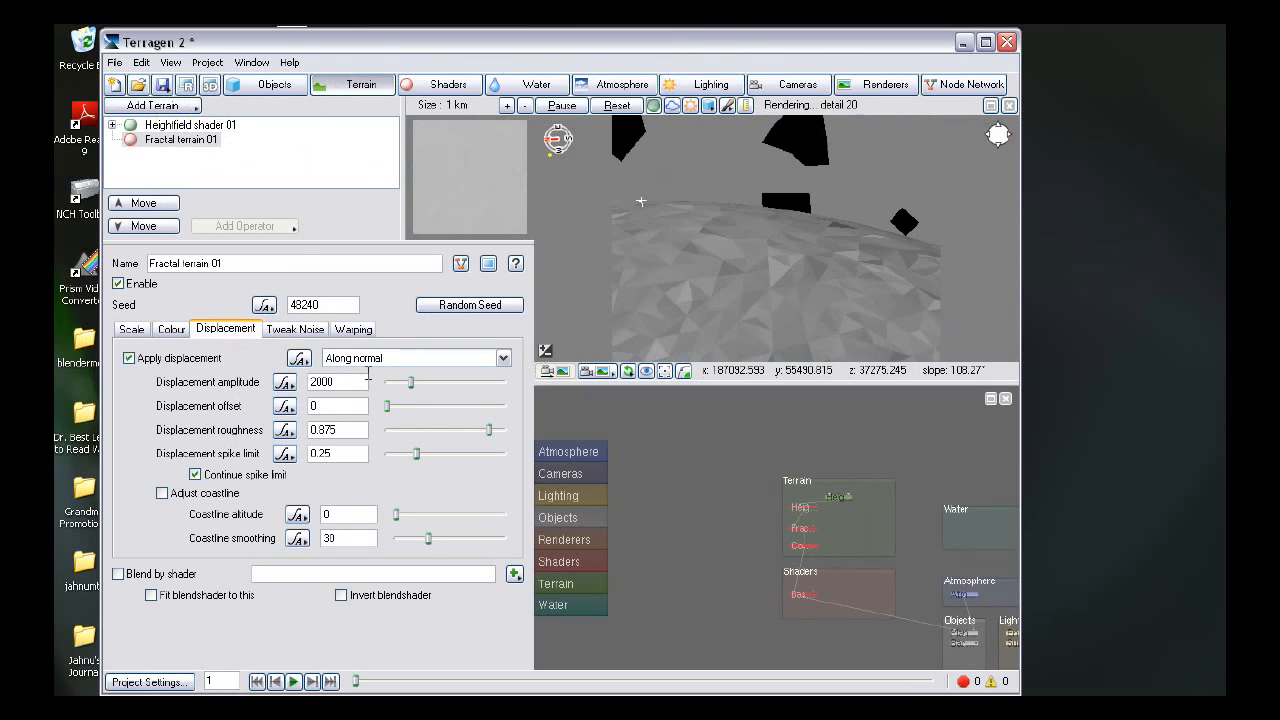
pyautogui.moveTo(350, 381); pyautogui.dragTo(248, 380)
pyautogui.write('2500')
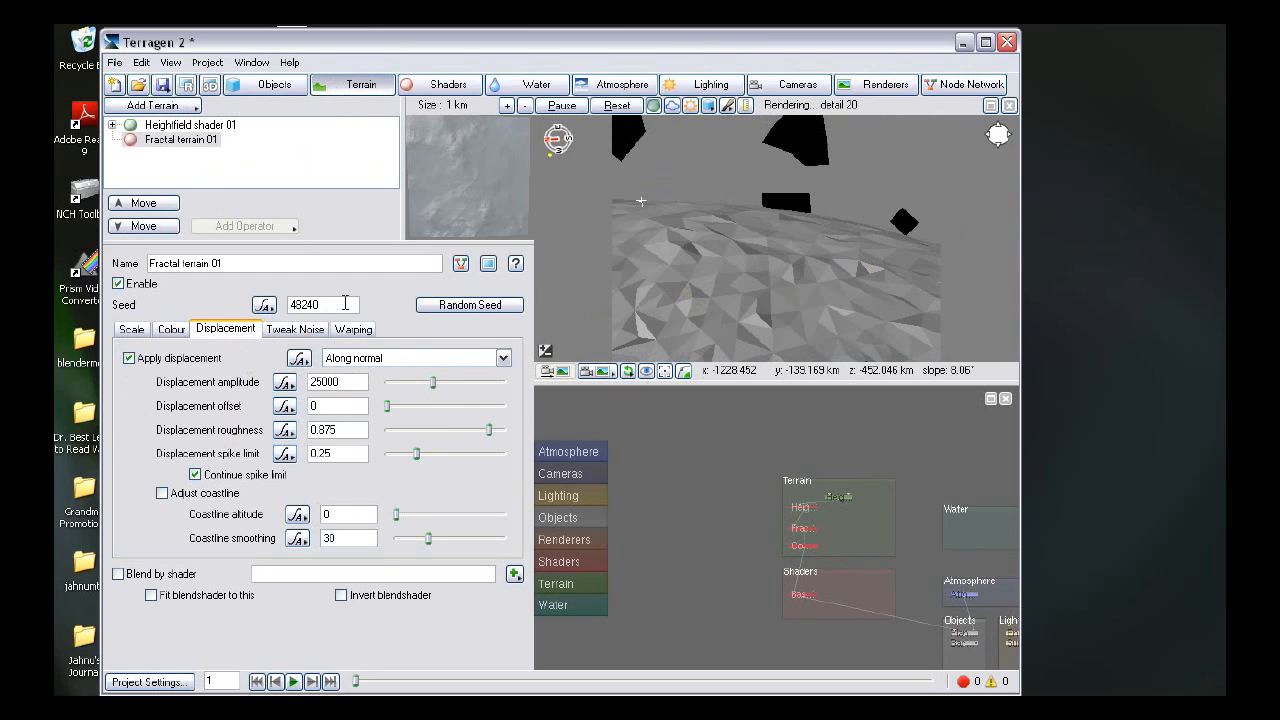
pyautogui.doubleClick(336, 304)
pyautogui.write('11039')
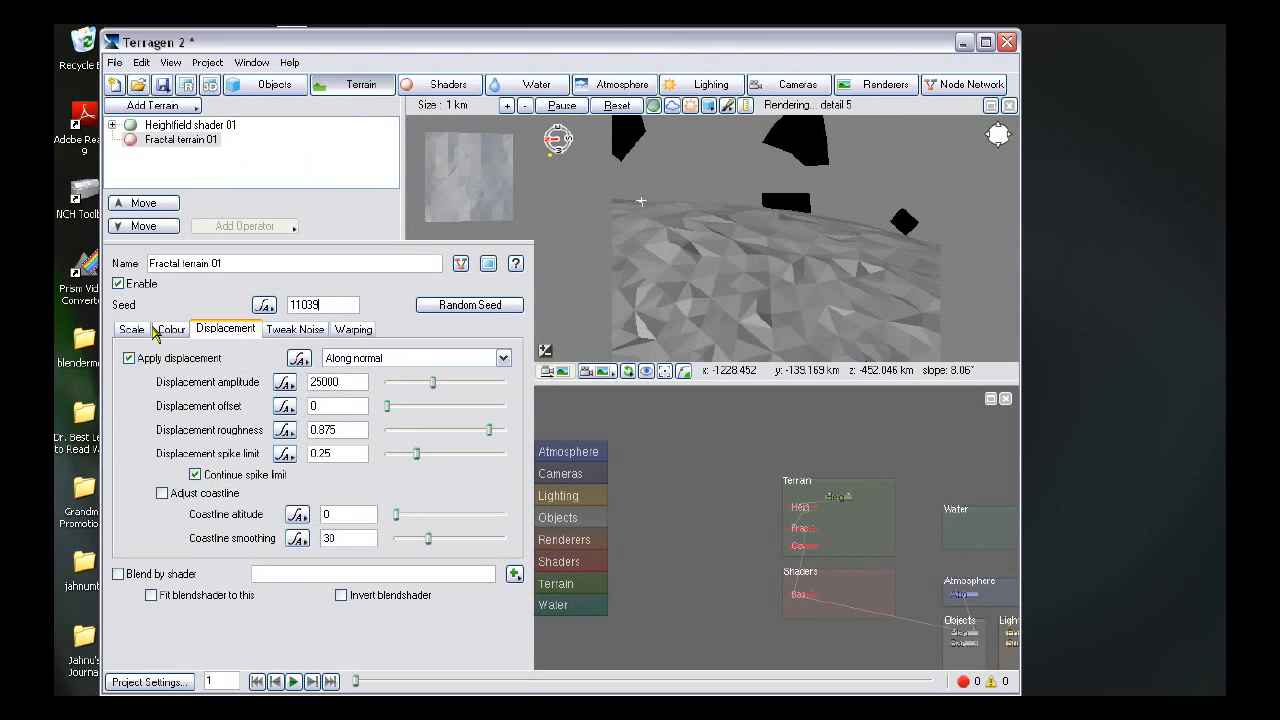
pyautogui.click(142, 332)
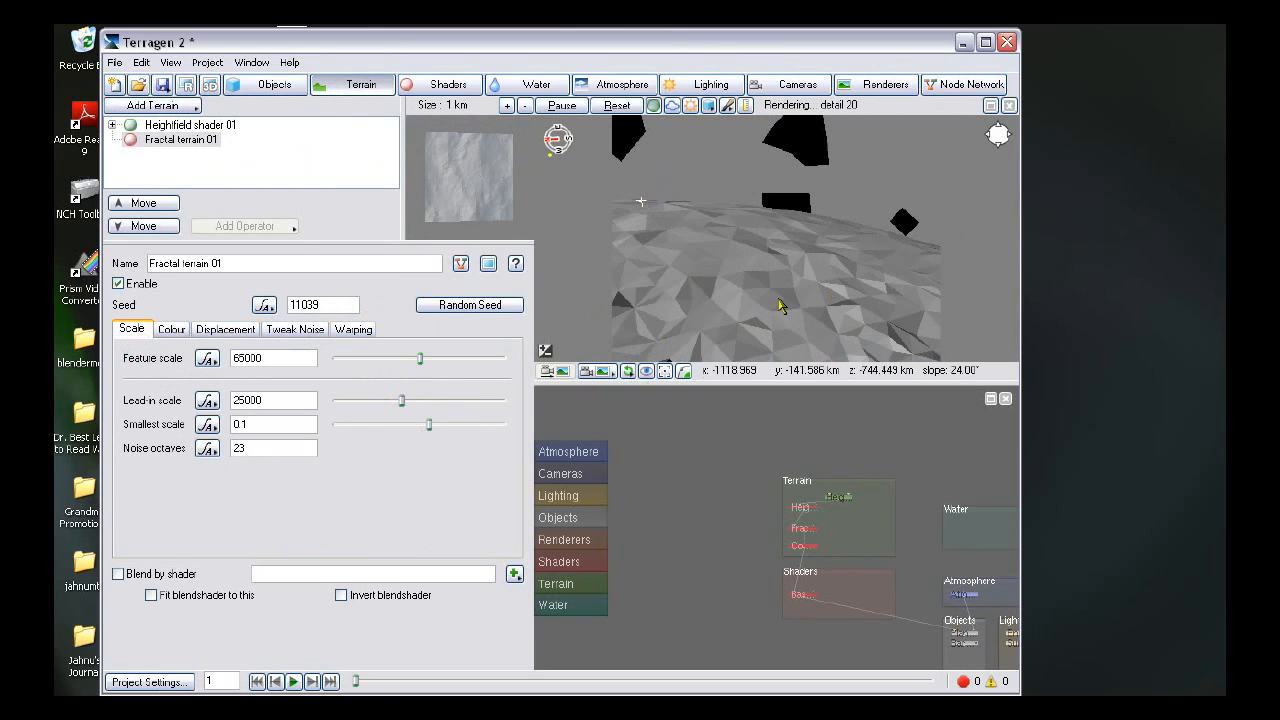
pyautogui.click(505, 305)
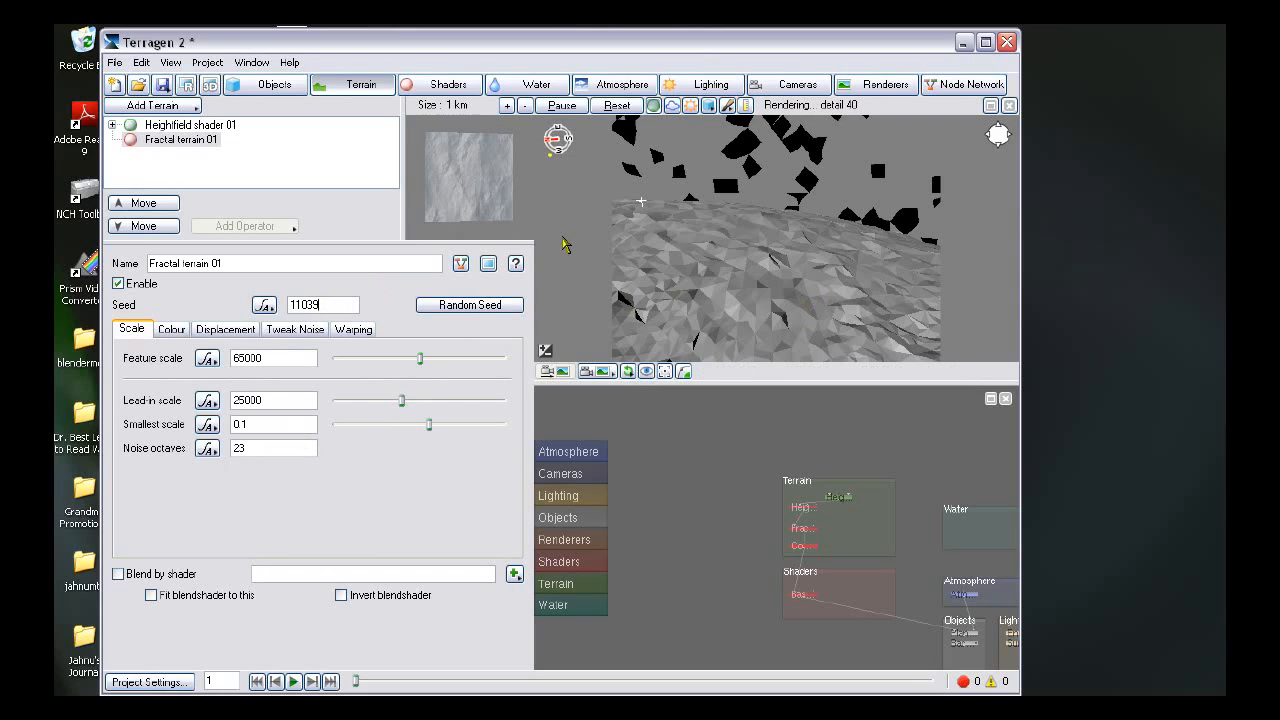
pyautogui.click(455, 305)
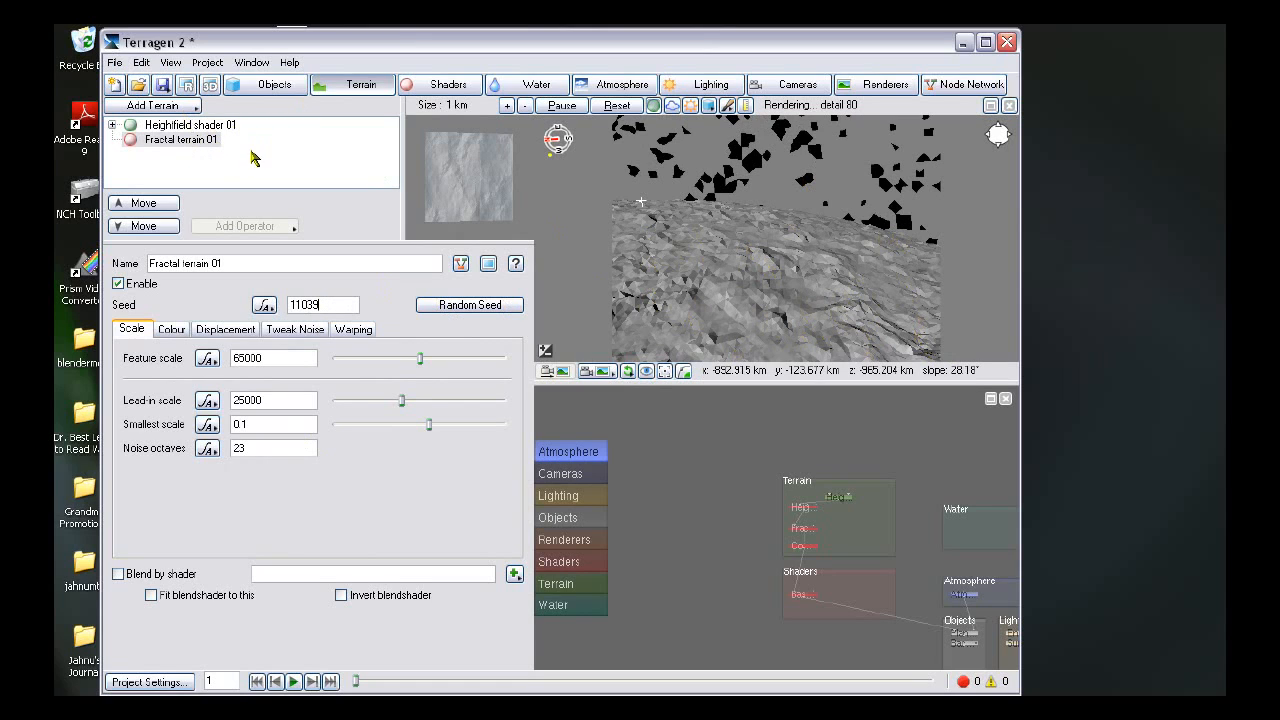
pyautogui.click(189, 108)
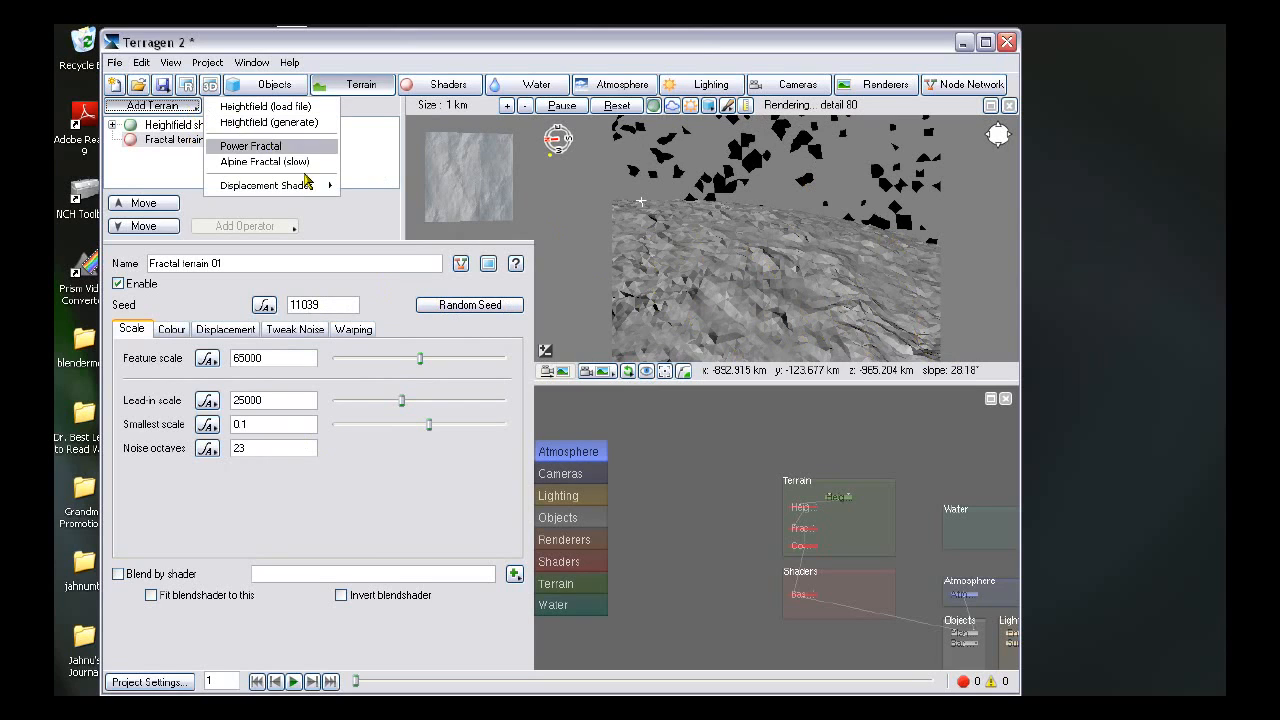
pyautogui.click(367, 160)
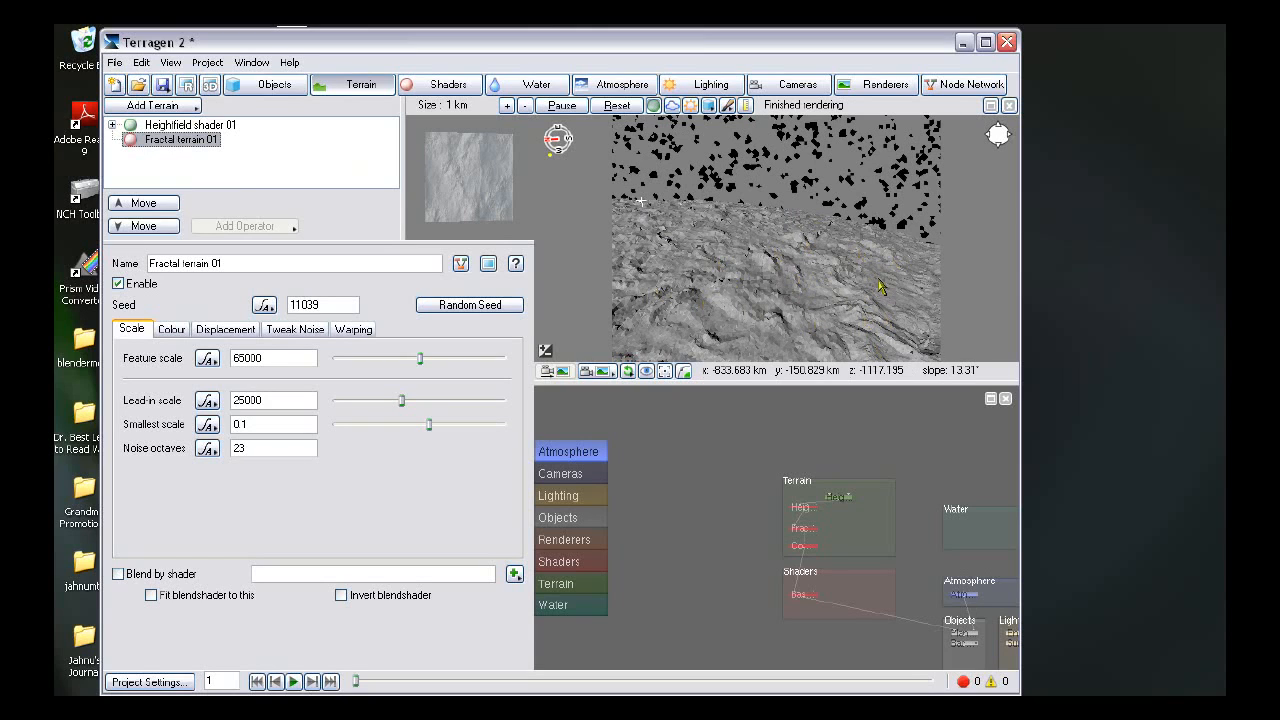
# - Add a low-level Cumulus (3D/Volumetric) cloud layer to the atmosphere
pyautogui.click(622, 84)
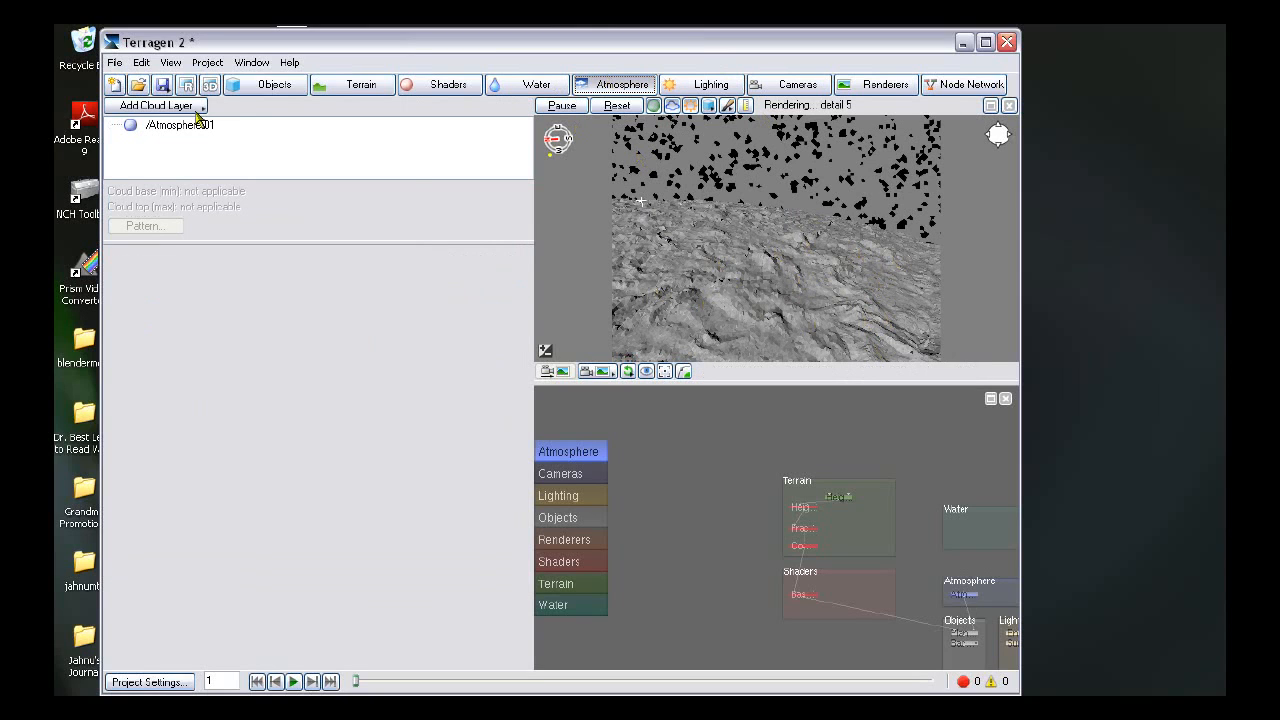
pyautogui.click(150, 105)
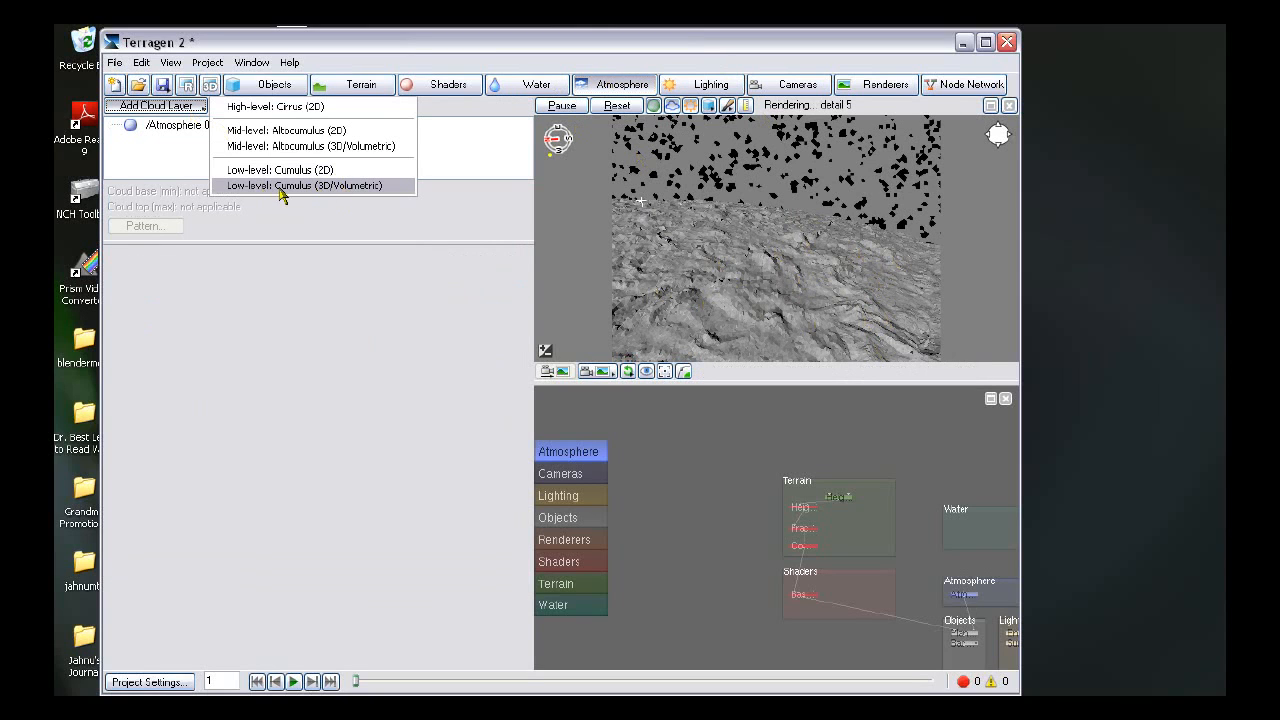
pyautogui.click(358, 187)
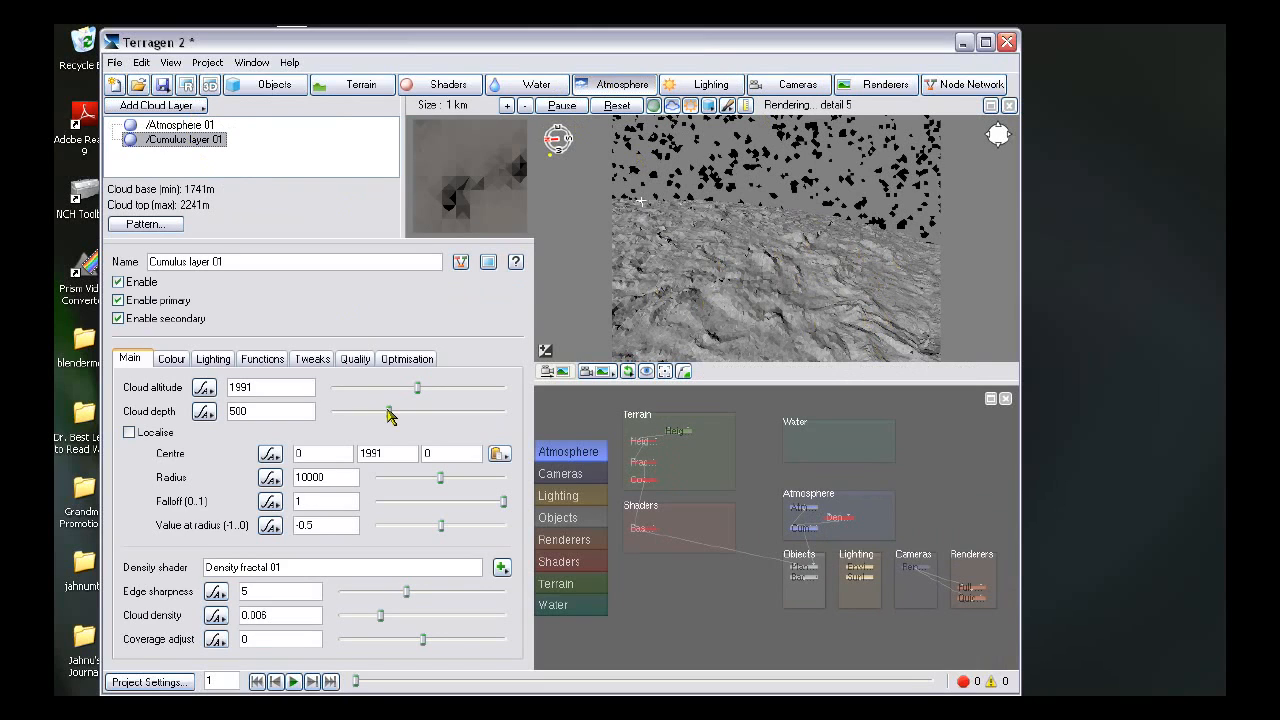
# - Set the cumulus layer's cloud depth to about 2262 m
pyautogui.moveTo(390, 418); pyautogui.dragTo(420, 420)
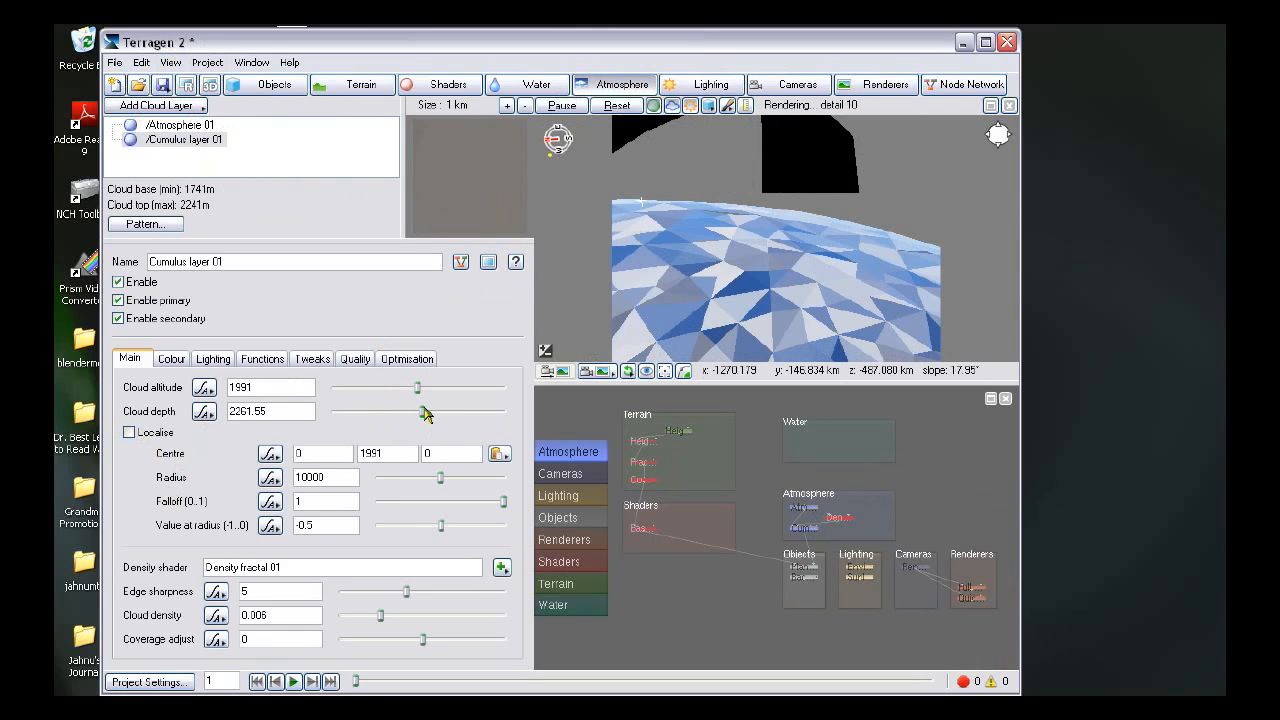
pyautogui.click(312, 362)
pyautogui.click(131, 362)
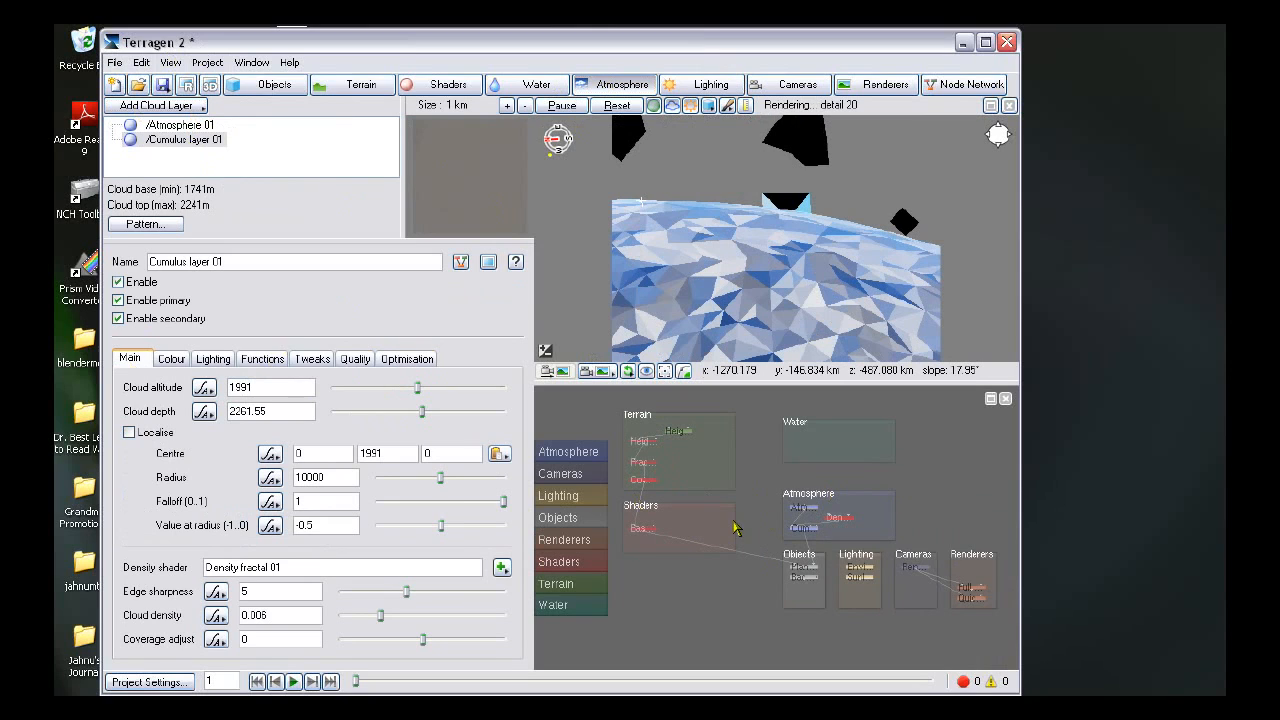
# - Open the Density fractal 01 cloud shader and set its noise stretch X to 2
pyautogui.click(587, 454)
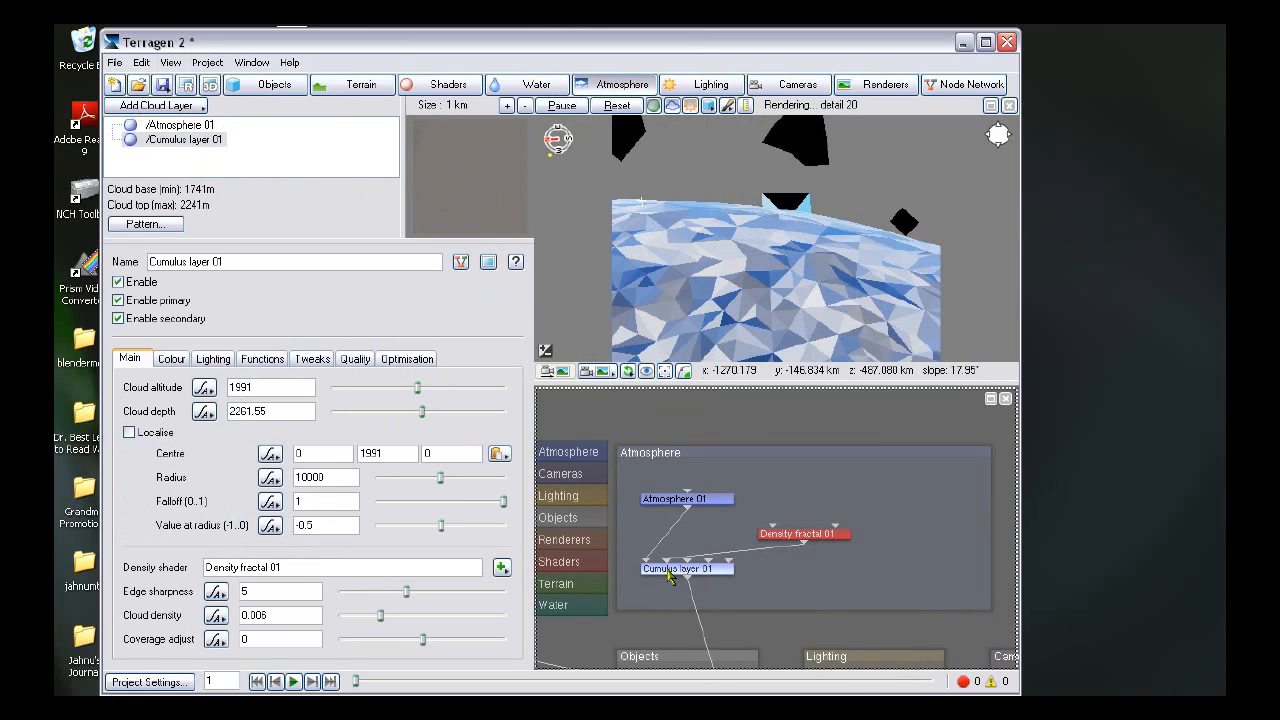
pyautogui.doubleClick(811, 536)
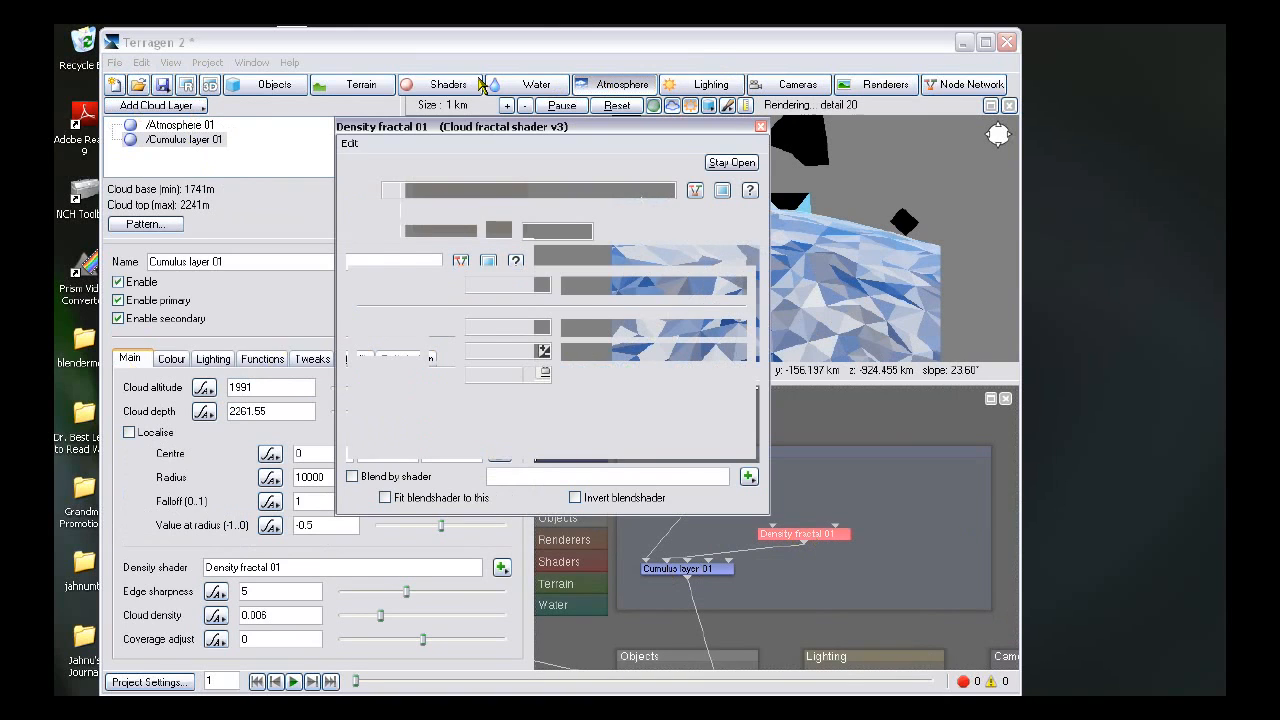
pyautogui.click(481, 258)
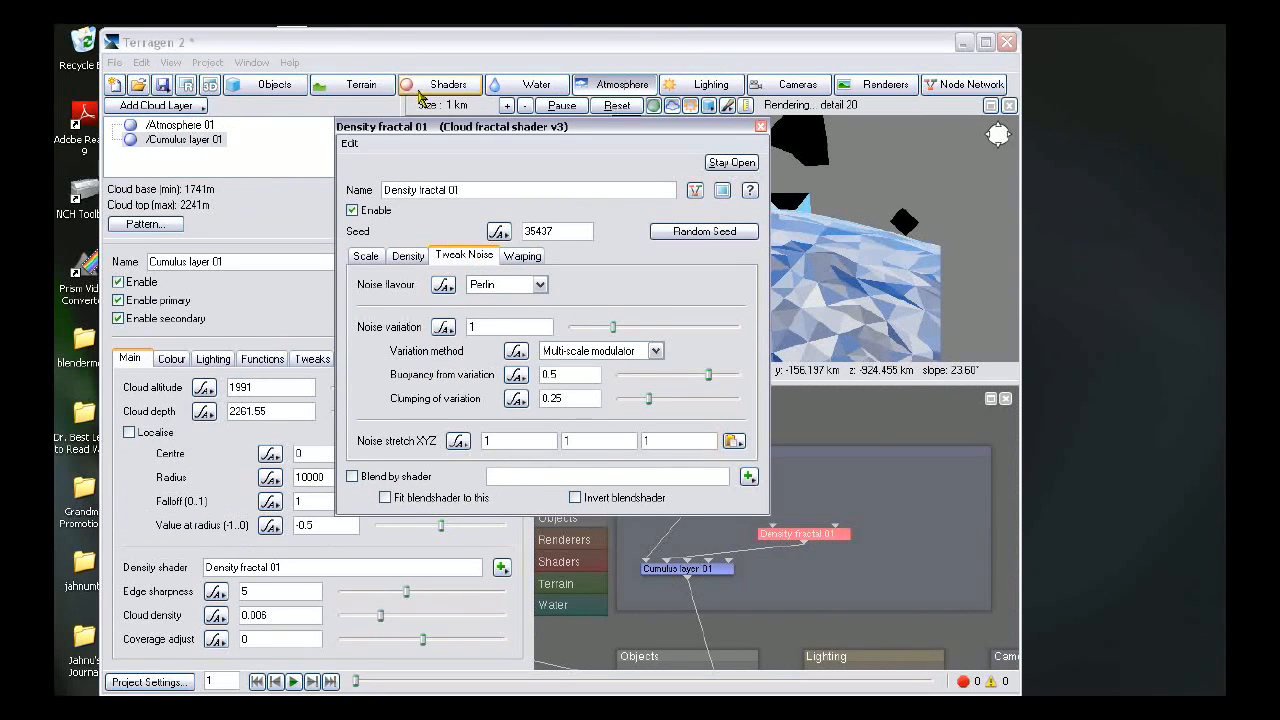
pyautogui.click(533, 440)
pyautogui.press('BackSpace')
pyautogui.write('2')
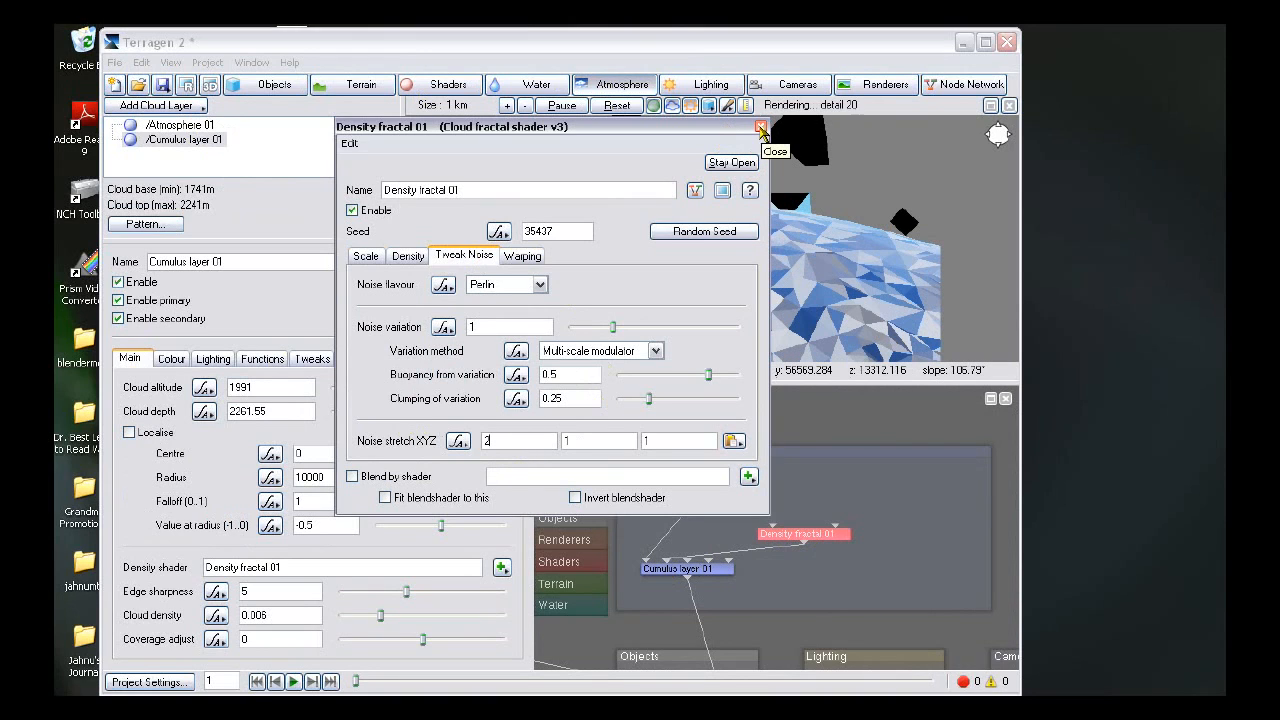
pyautogui.click(759, 127)
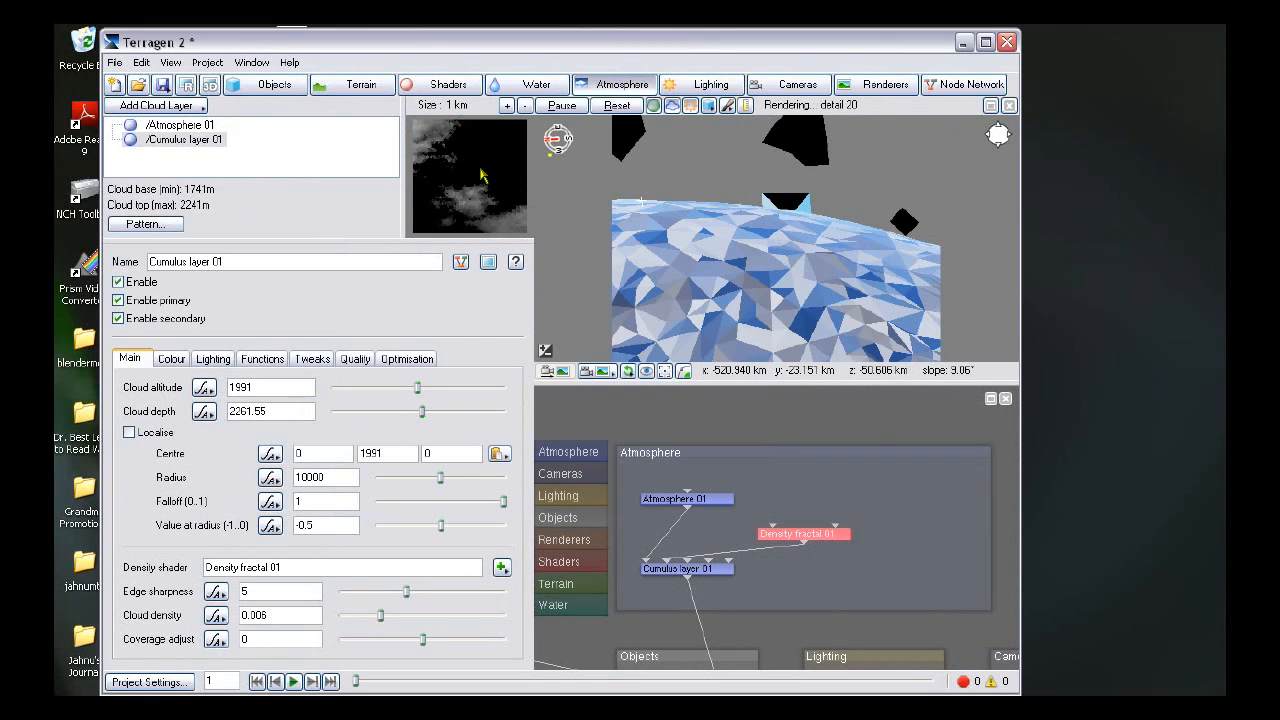
# - Reopen the Density fractal 01 shader and set its noise stretch X and Z to 10
pyautogui.click(362, 84)
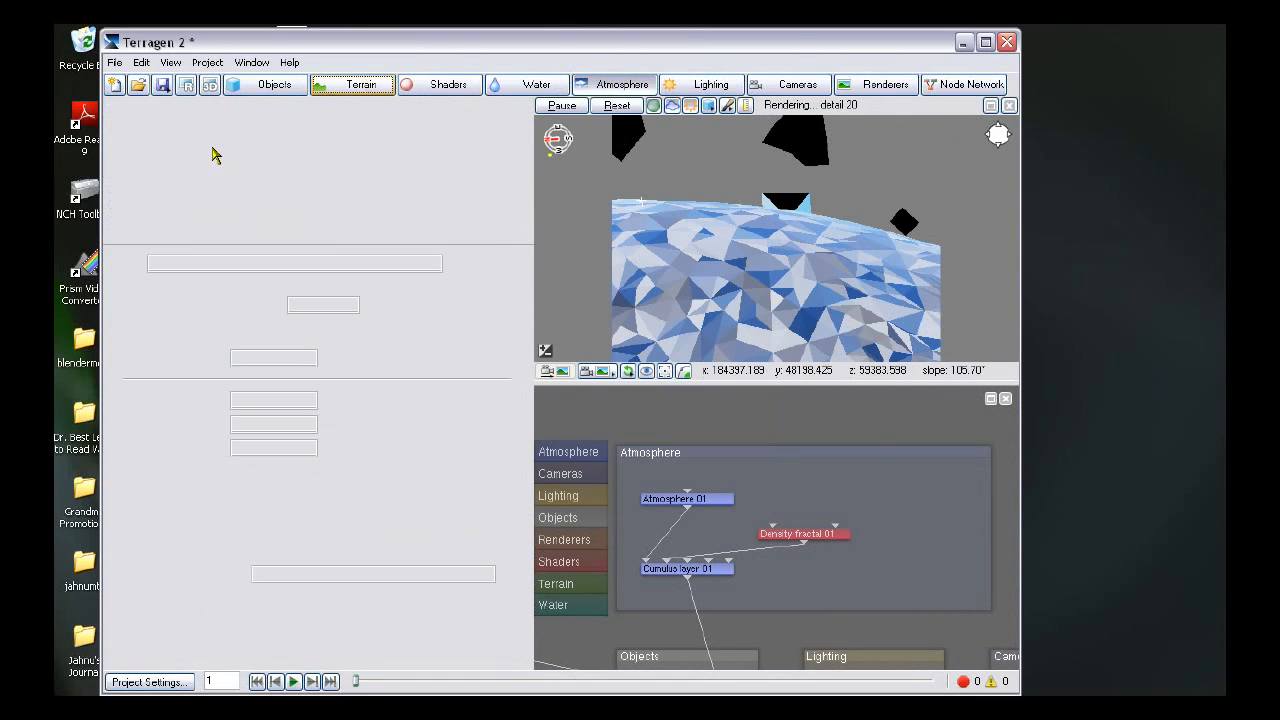
pyautogui.click(618, 88)
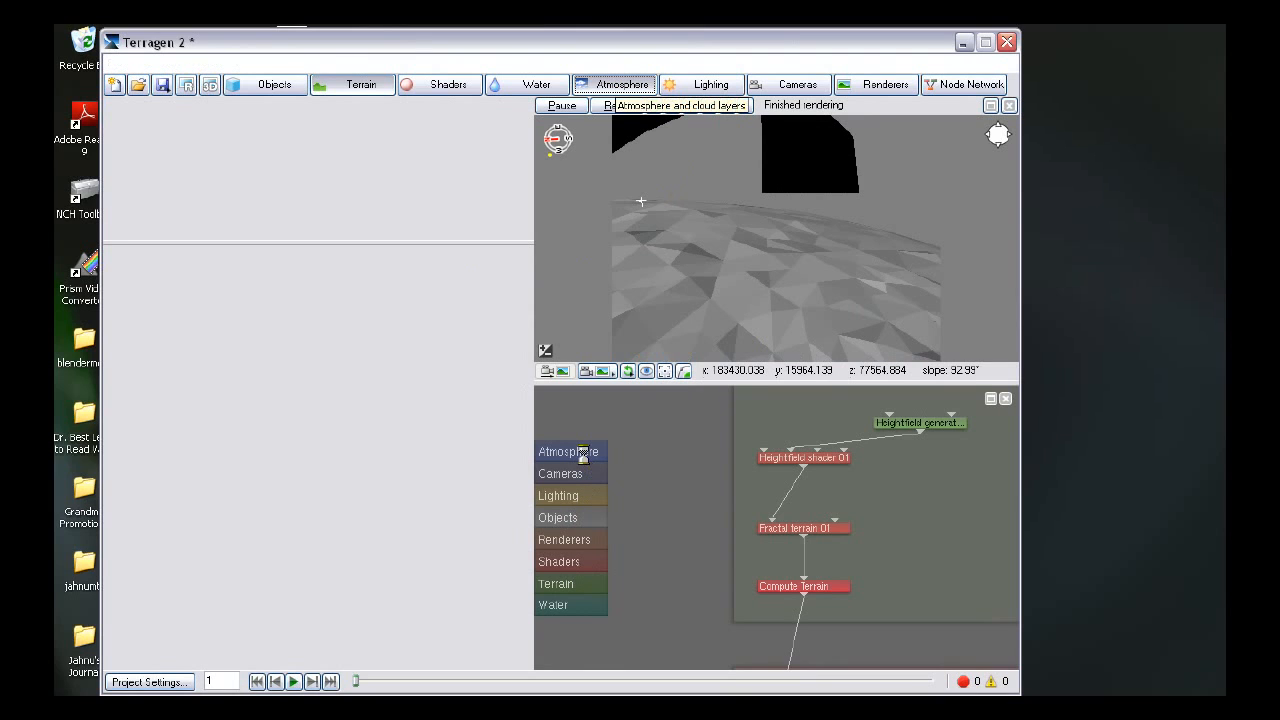
pyautogui.click(584, 453)
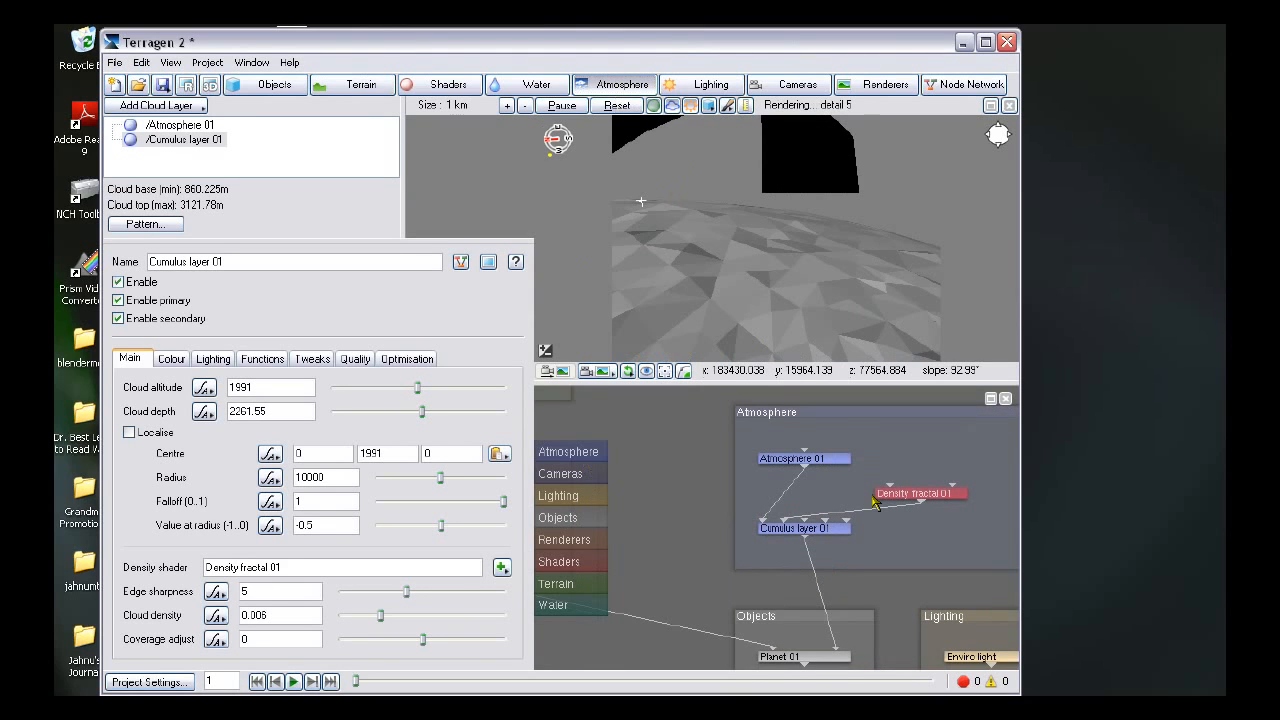
pyautogui.doubleClick(920, 503)
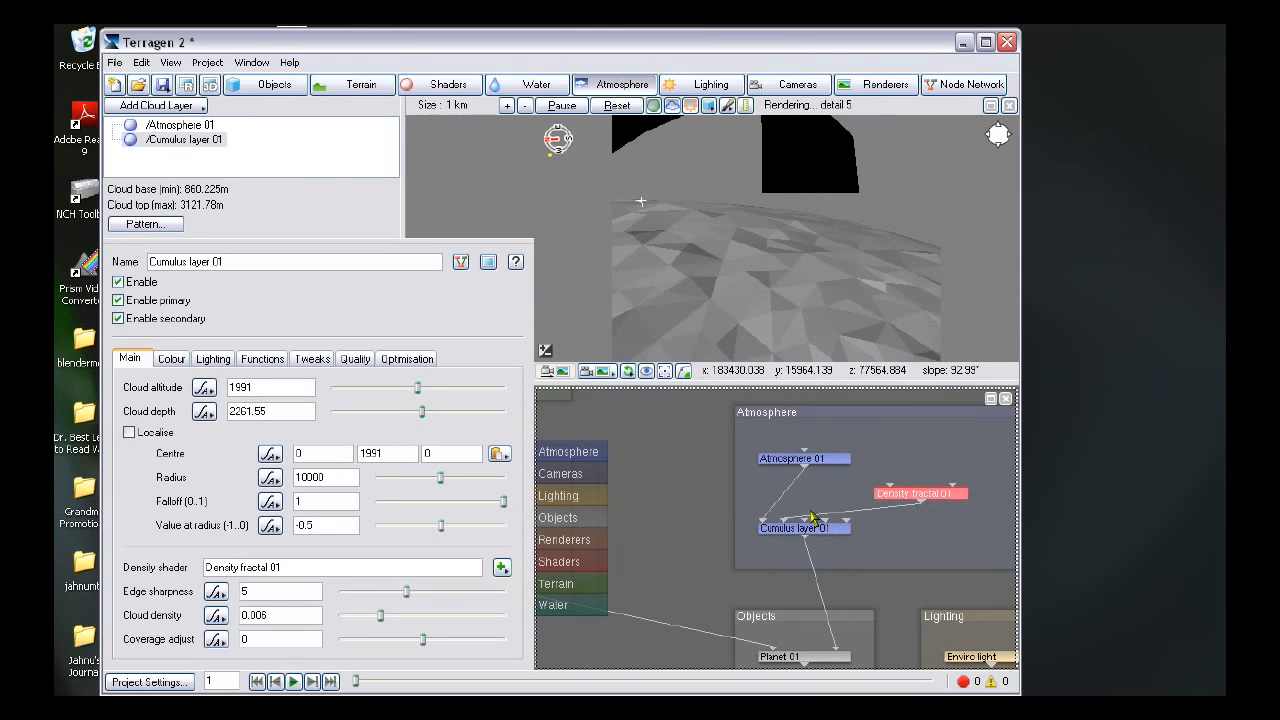
pyautogui.click(452, 259)
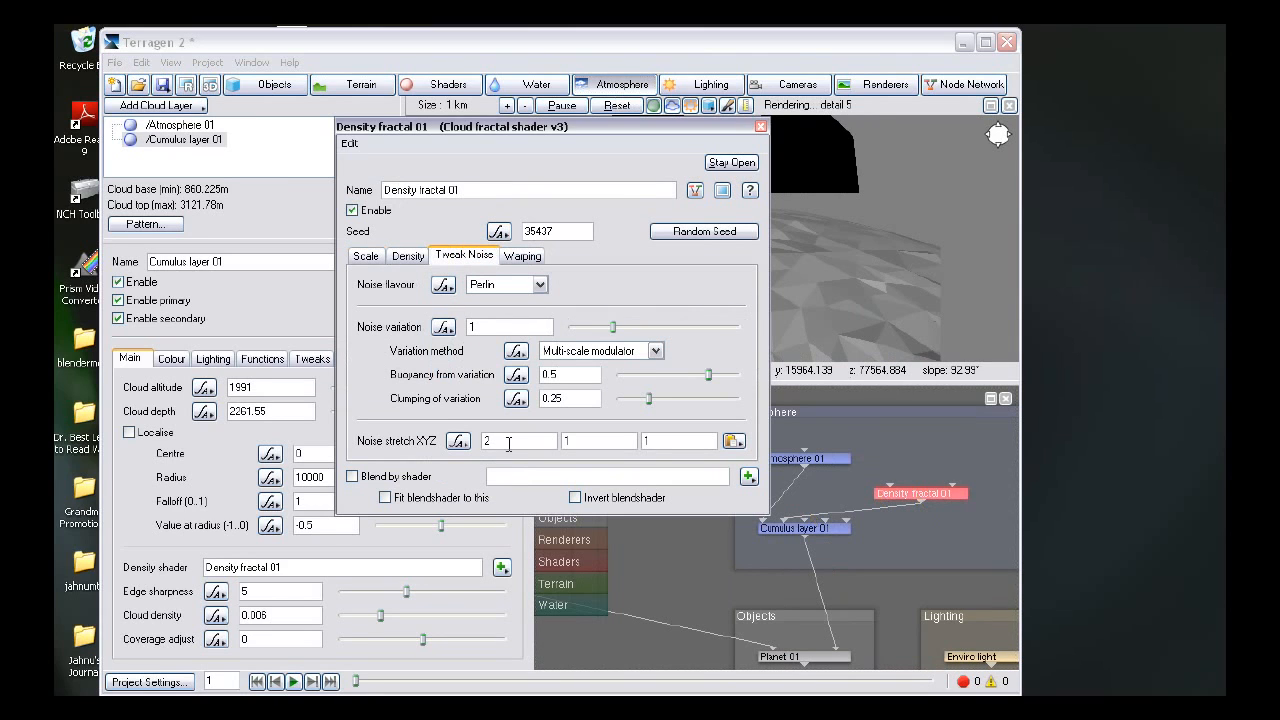
pyautogui.write('2')
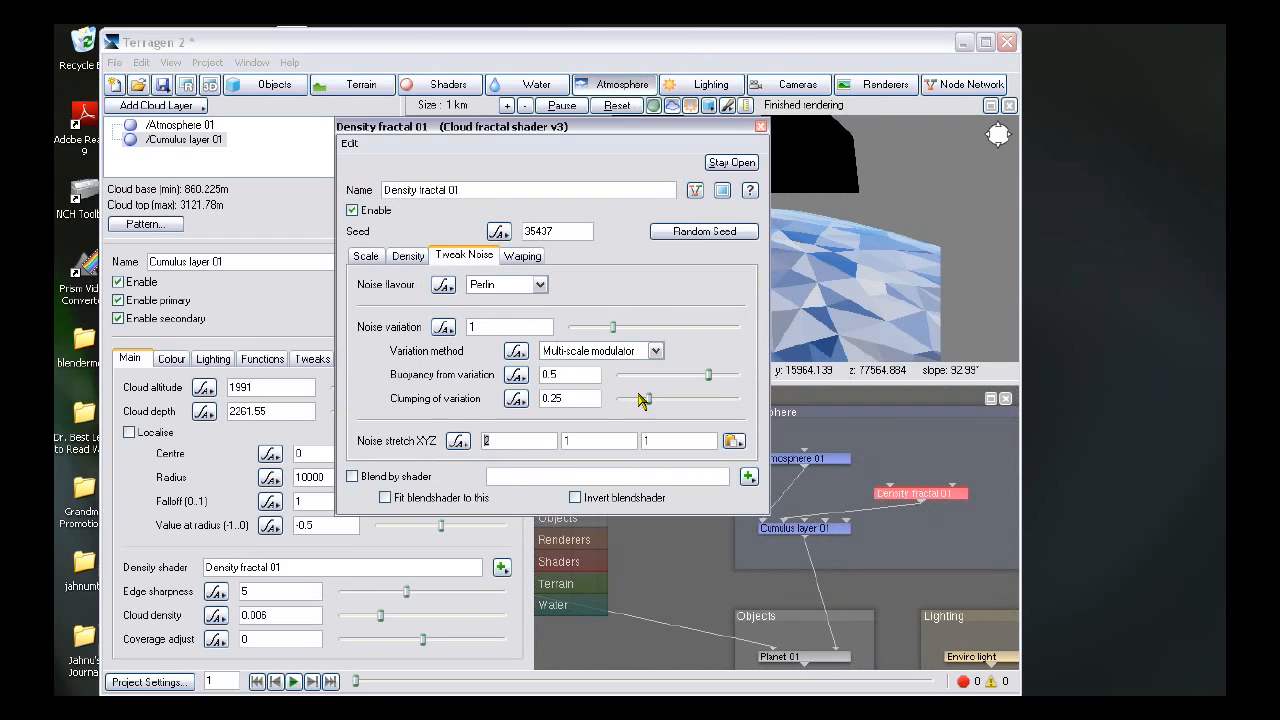
pyautogui.write('10')
pyautogui.click(760, 126)
# - Set the fractal terrain's noise stretch X to 2
pyautogui.click(368, 89)
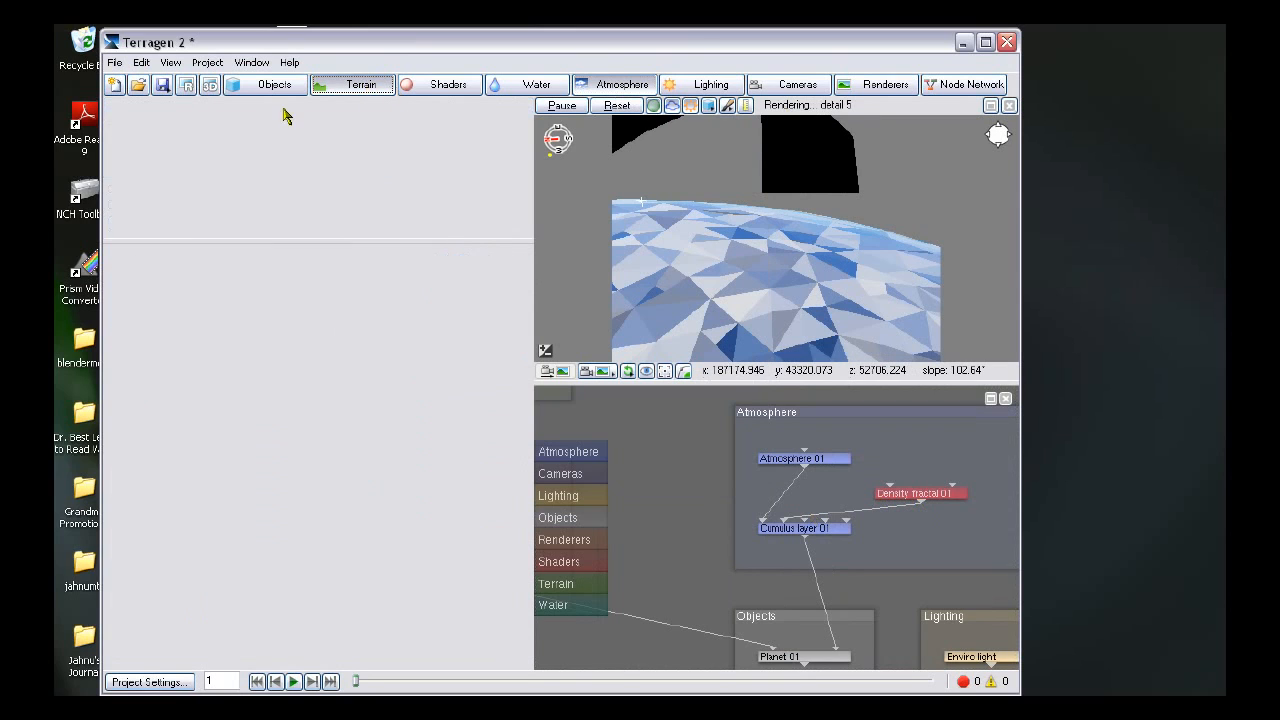
pyautogui.click(190, 141)
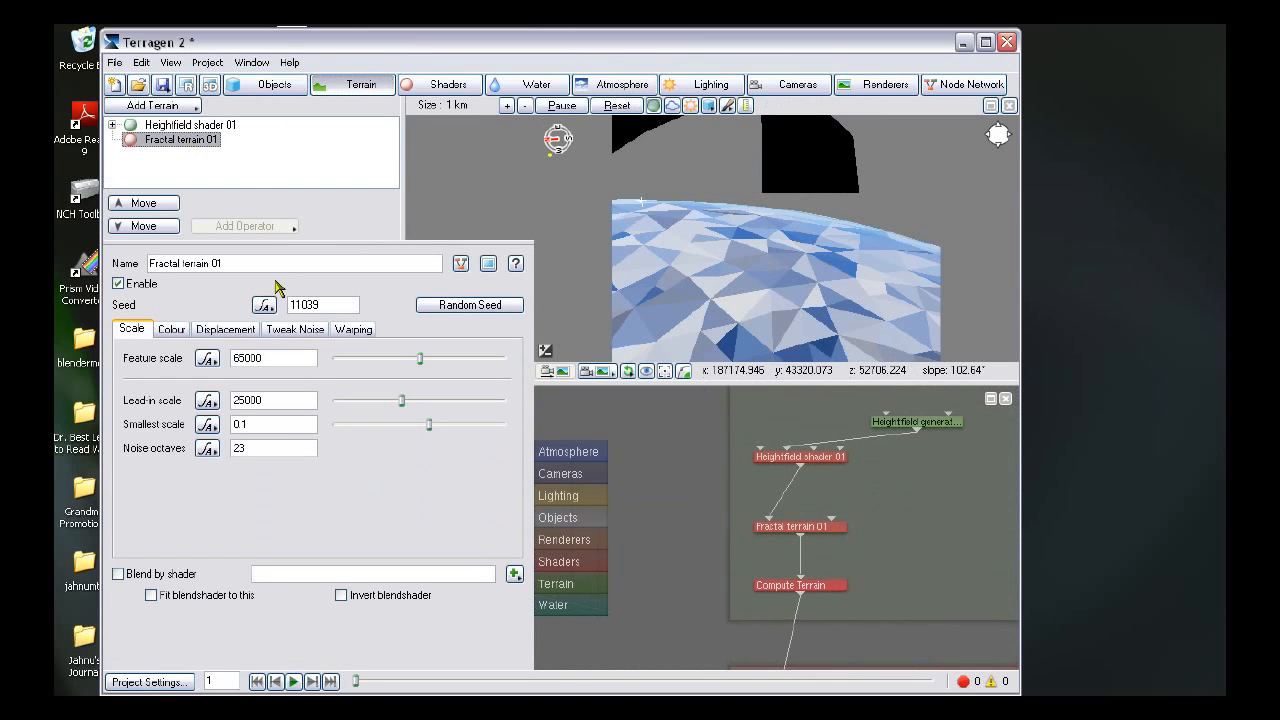
pyautogui.click(296, 330)
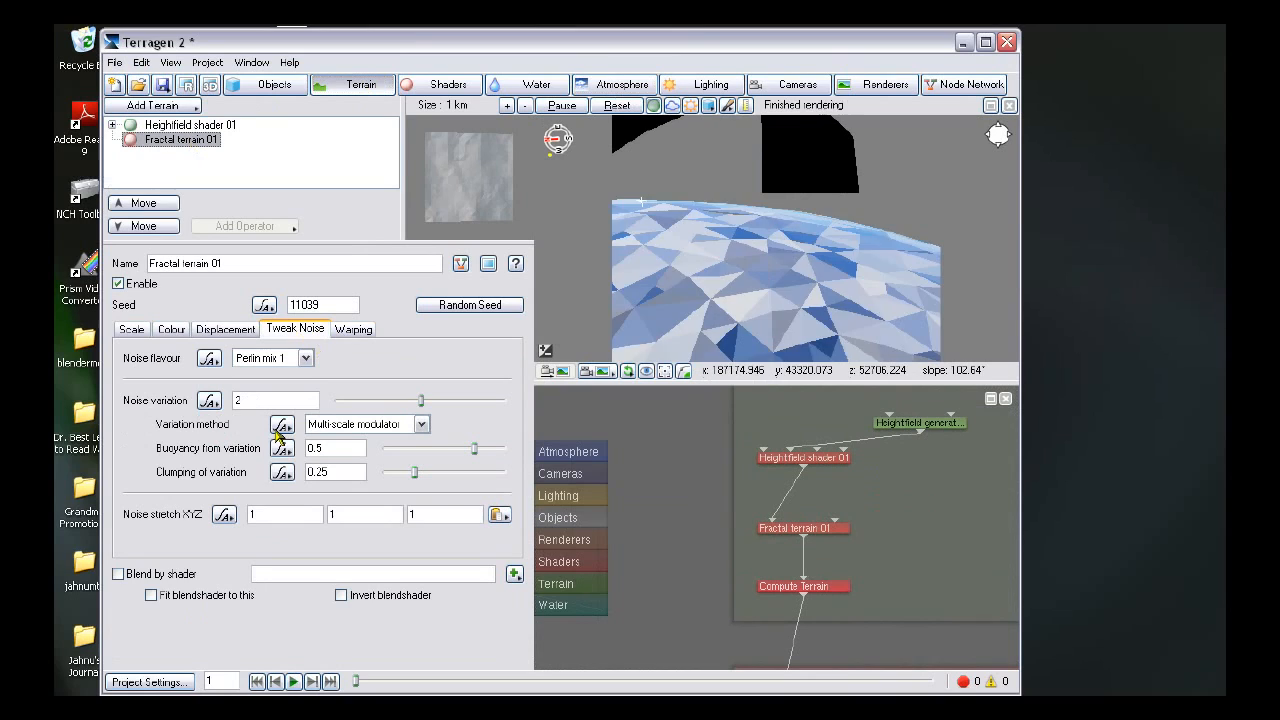
pyautogui.moveTo(293, 512); pyautogui.dragTo(191, 504)
pyautogui.write('3')
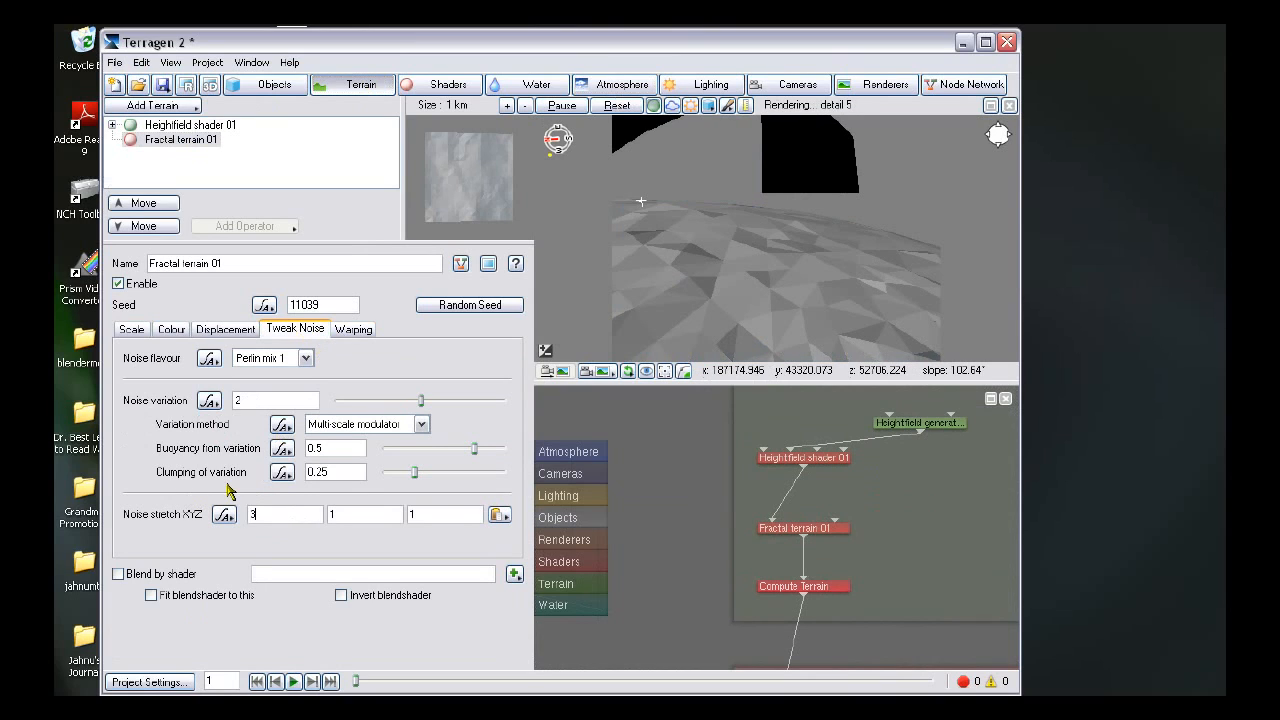
pyautogui.press('BackSpace')
pyautogui.write('2')
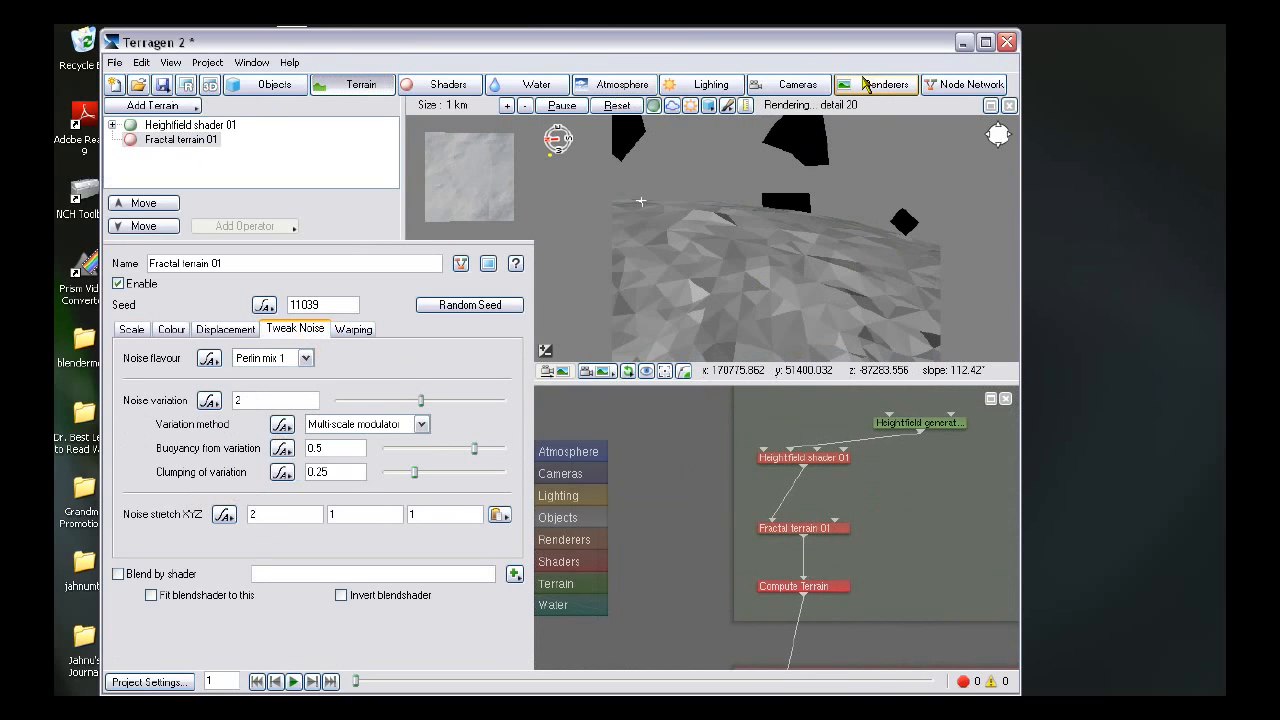
# - Set Sunlight 01's heading to 94.5 and its elevation to about 14.6 degrees
pyautogui.click(702, 84)
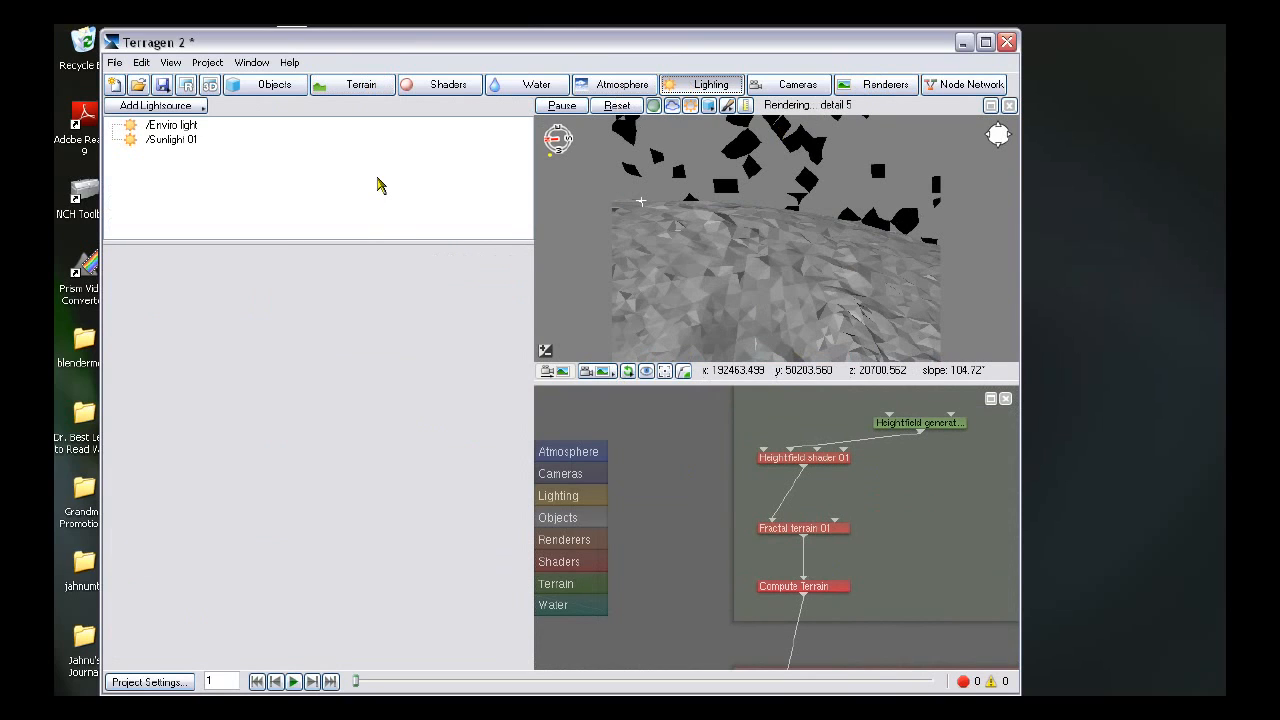
pyautogui.click(163, 142)
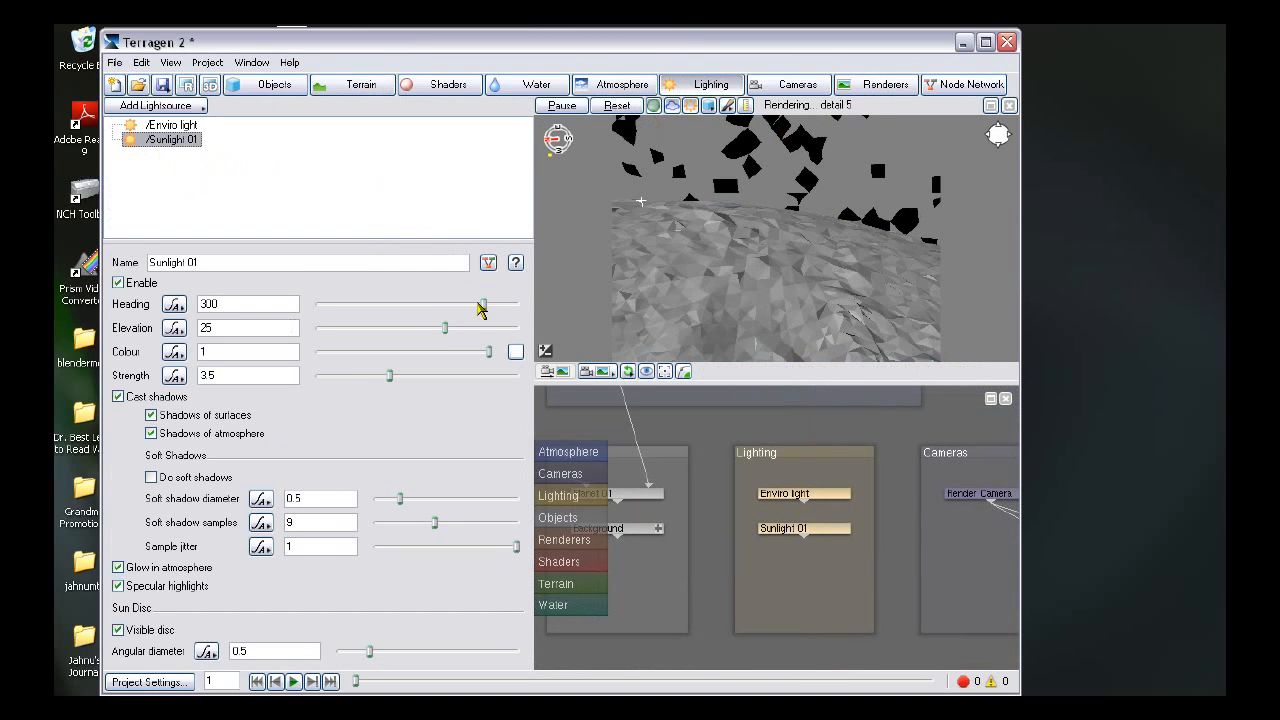
pyautogui.moveTo(440, 332)
pyautogui.mouseDown()
pyautogui.moveTo(414, 334)
pyautogui.moveTo(457, 306)
pyautogui.moveTo(370, 305)
pyautogui.moveTo(428, 334)
pyautogui.mouseUp()
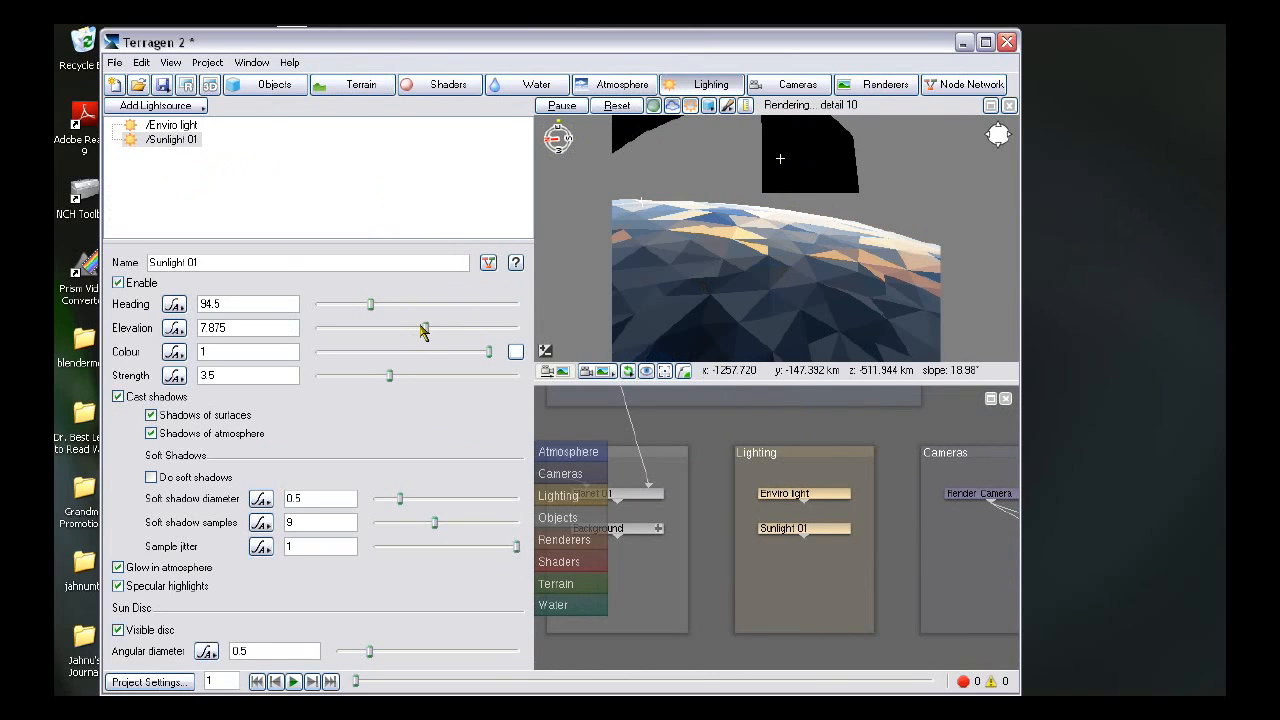
pyautogui.moveTo(425, 333); pyautogui.dragTo(429, 334)
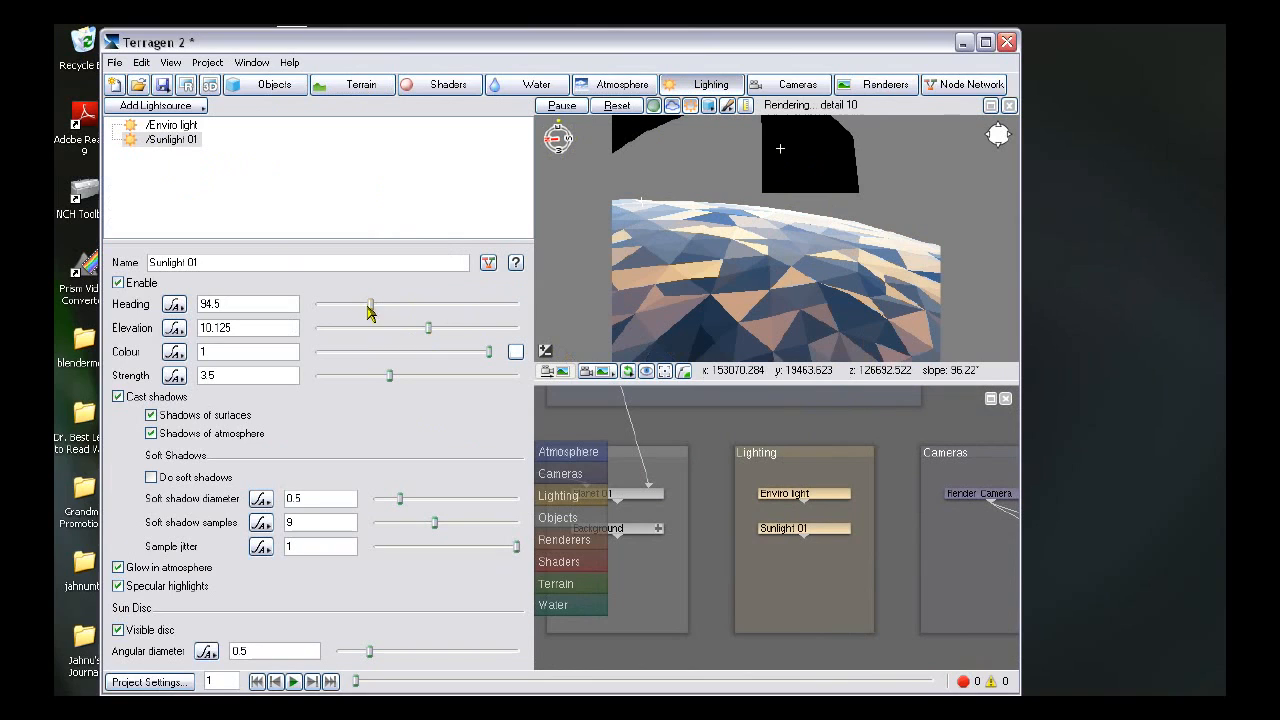
pyautogui.moveTo(429, 331)
pyautogui.mouseDown()
pyautogui.moveTo(443, 334)
pyautogui.moveTo(432, 331)
pyautogui.mouseUp()
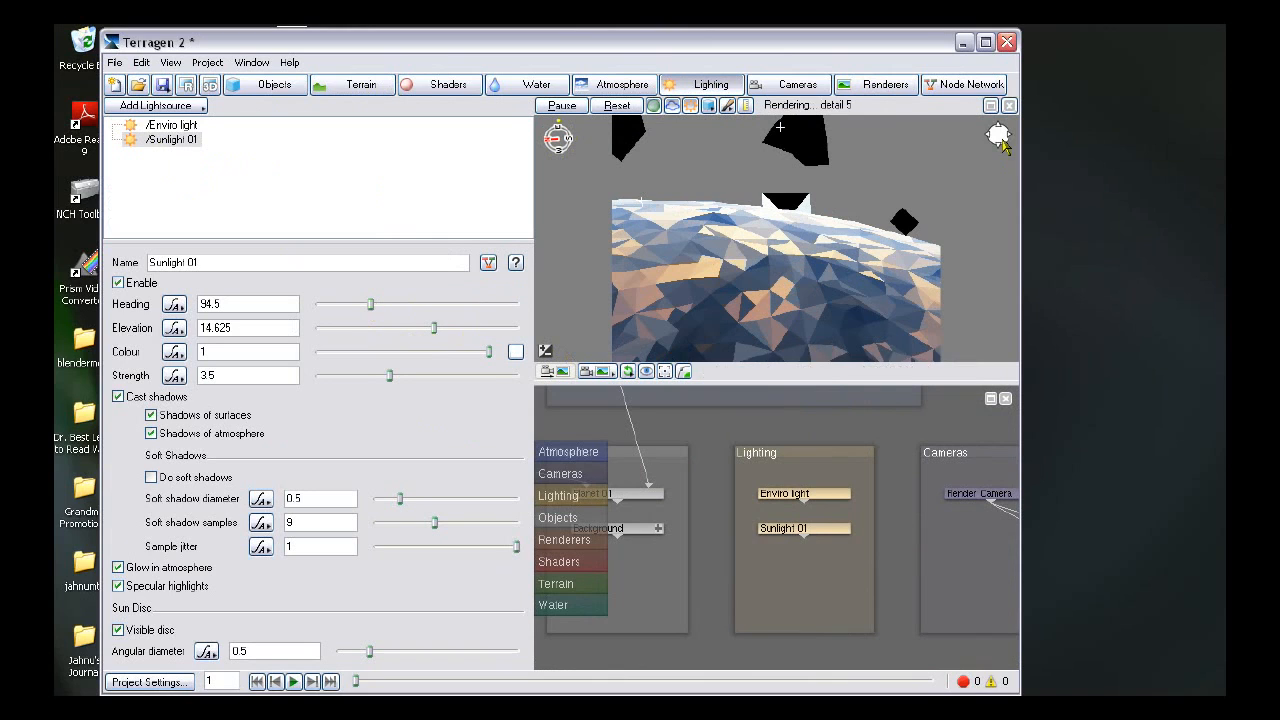
pyautogui.moveTo(998, 134)
pyautogui.click(877, 158)
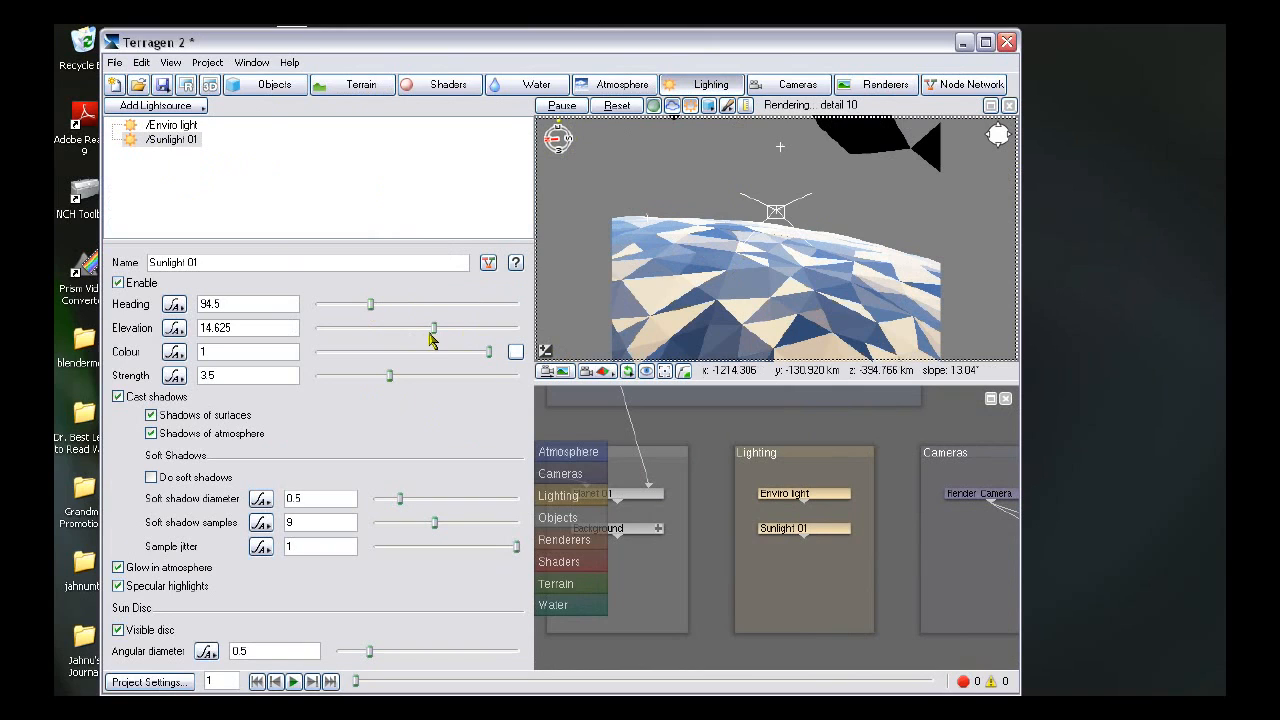
pyautogui.moveTo(436, 335); pyautogui.dragTo(434, 335)
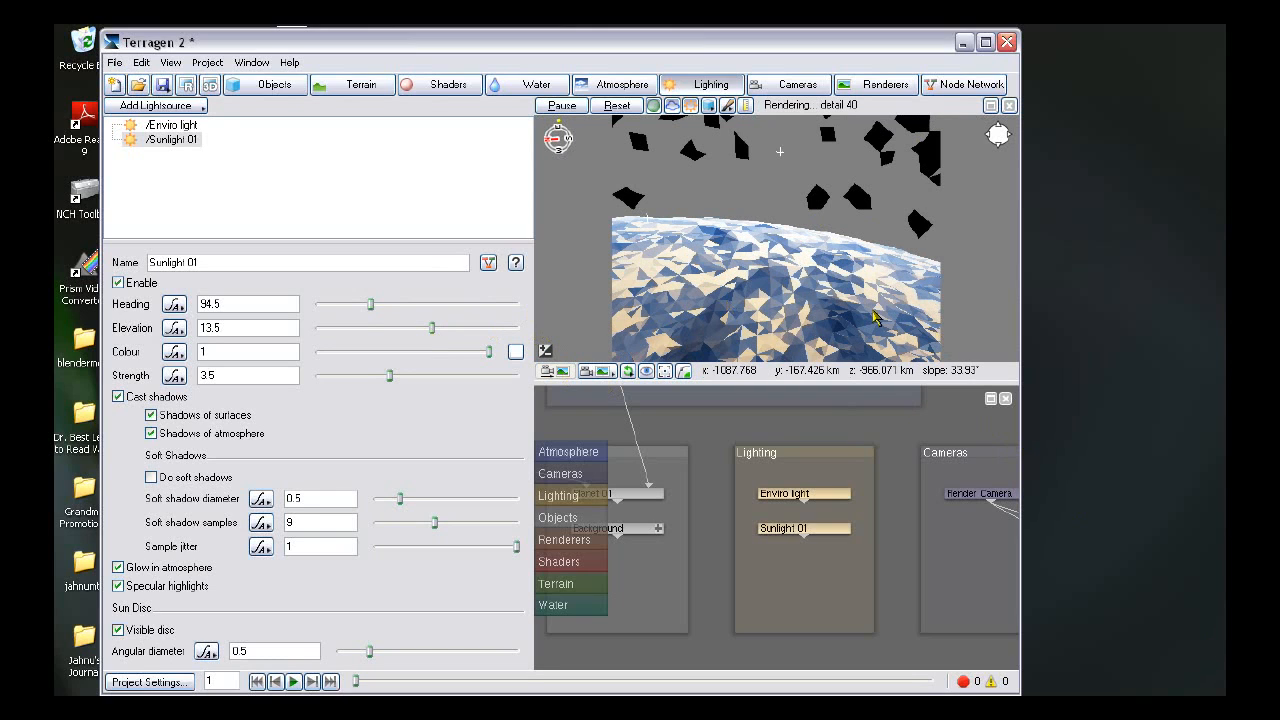
pyautogui.moveTo(431, 331); pyautogui.dragTo(434, 330)
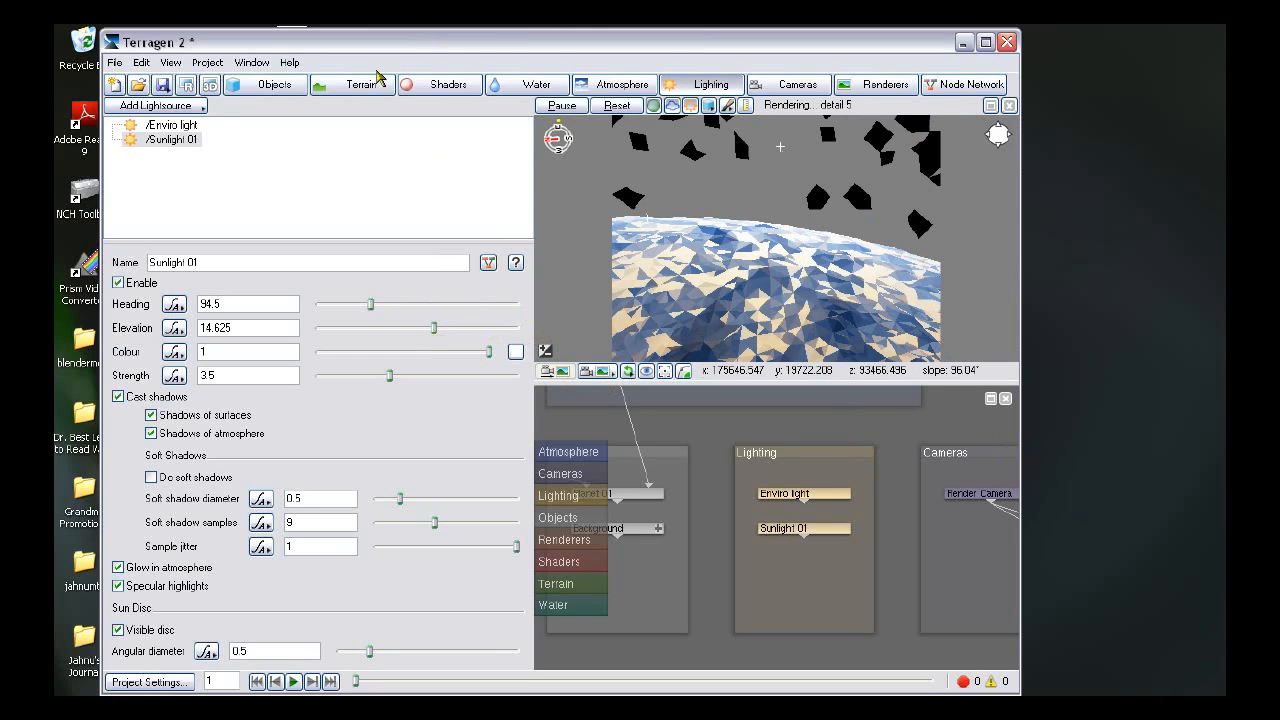
# - Add a second planet object and set its radius to 6e+006
pyautogui.click(275, 84)
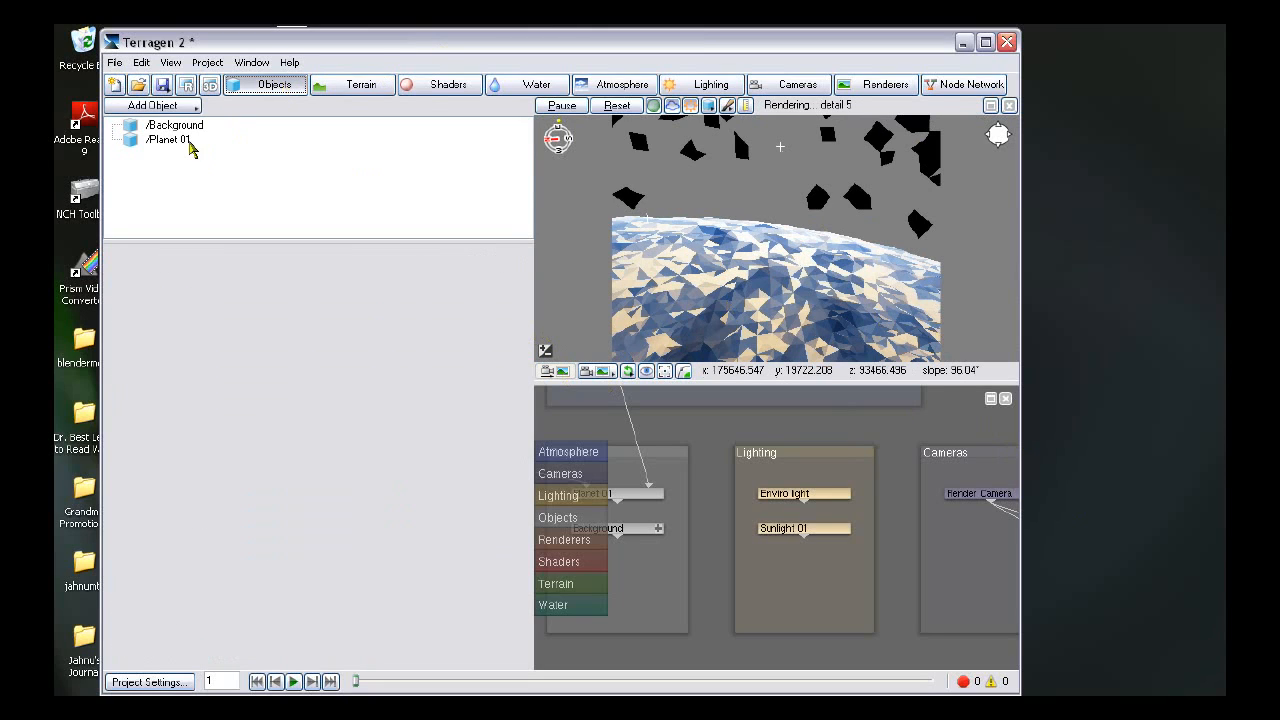
pyautogui.click(160, 105)
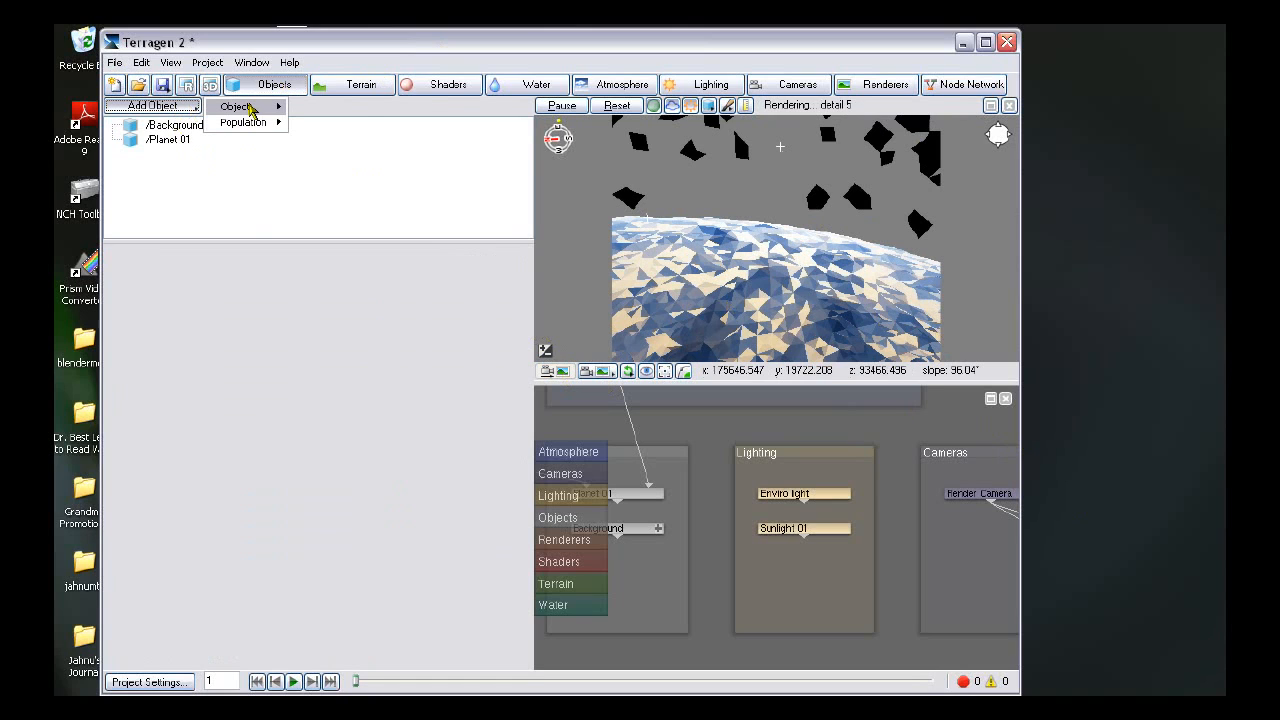
pyautogui.moveTo(255, 122)
pyautogui.click(363, 207)
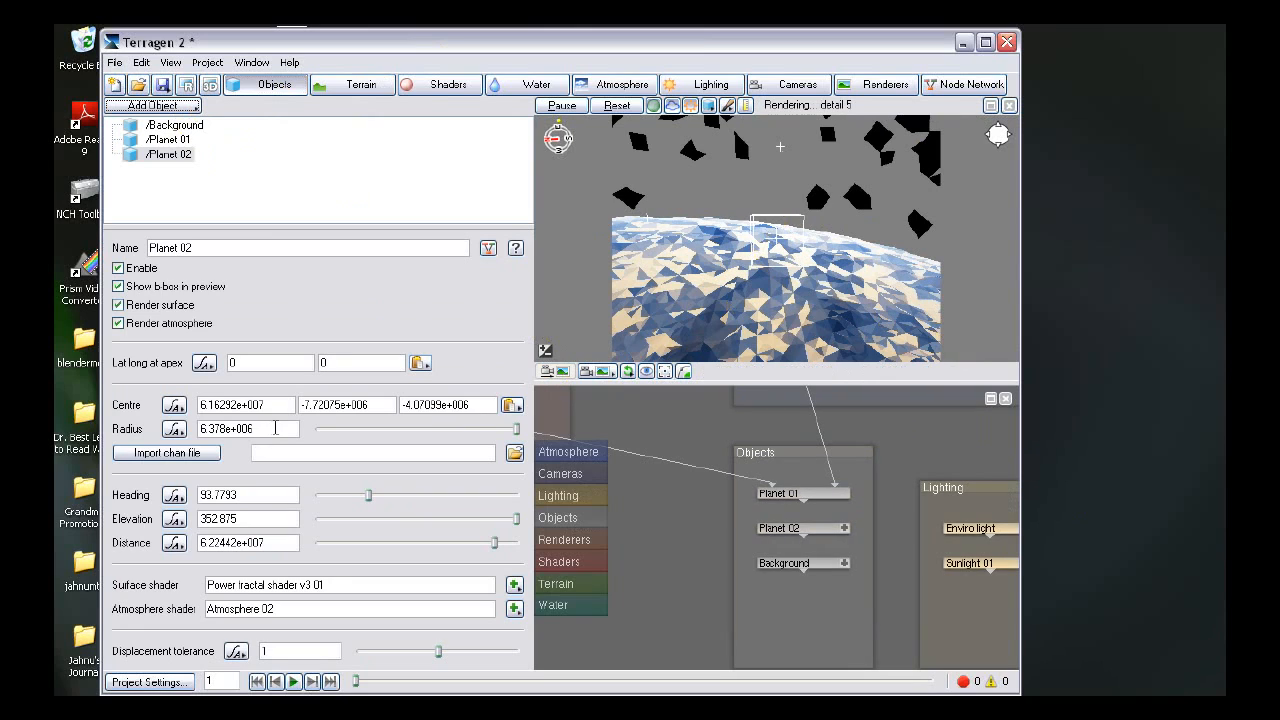
pyautogui.doubleClick(275, 428)
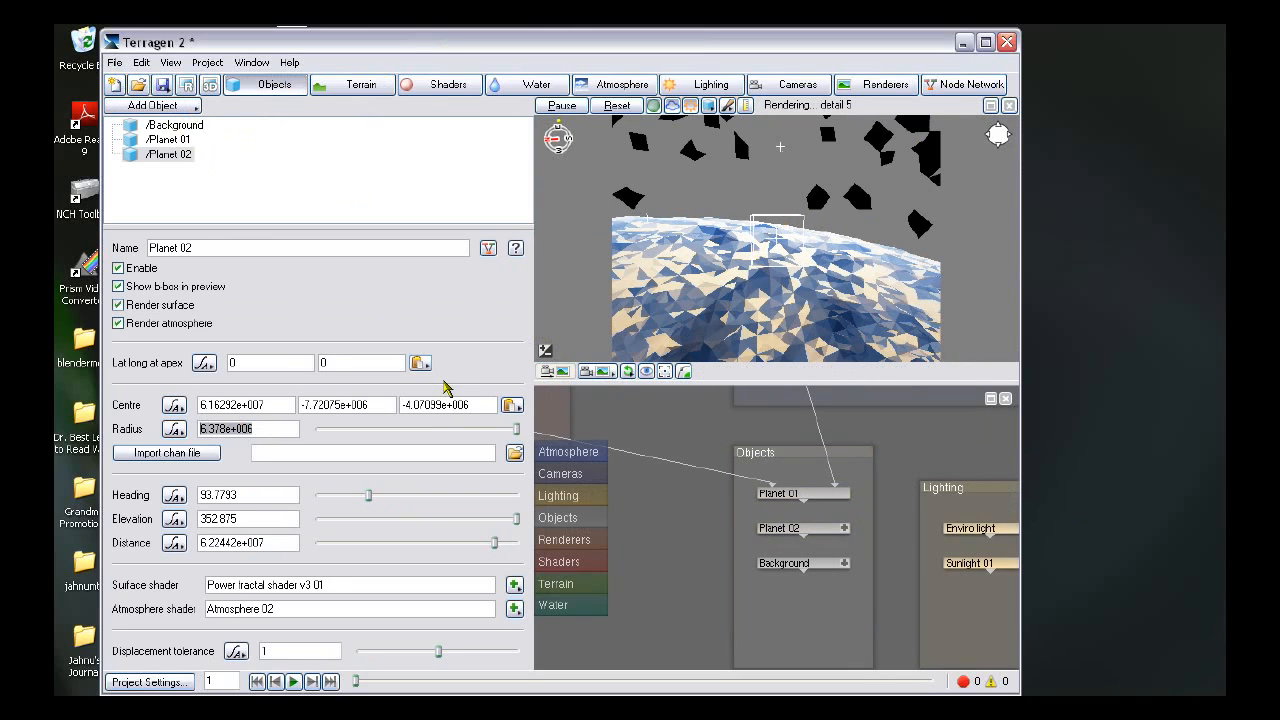
pyautogui.write('6')
pyautogui.write('+00')
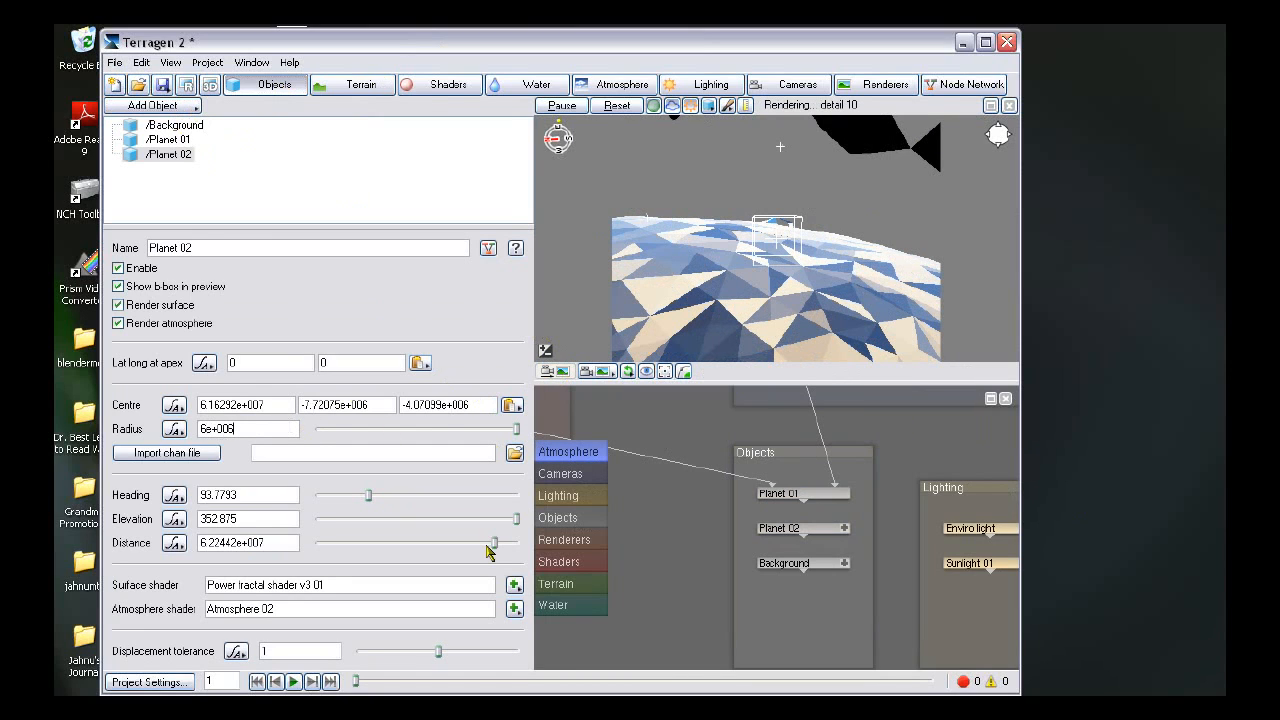
# - Position the second planet at elevation 3.375, heading about 105.75 and distance about 1.72e+007
pyautogui.moveTo(516, 522); pyautogui.dragTo(428, 524)
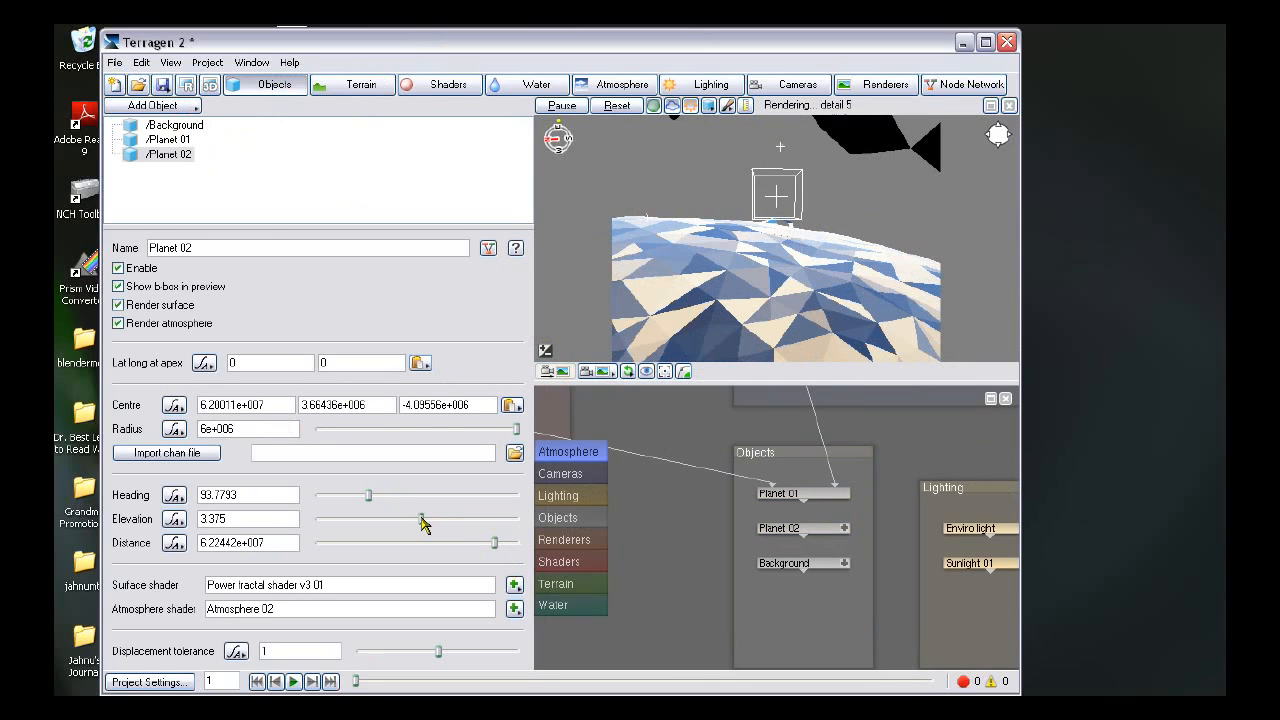
pyautogui.moveTo(370, 498); pyautogui.dragTo(376, 497)
pyautogui.moveTo(497, 553); pyautogui.dragTo(459, 547)
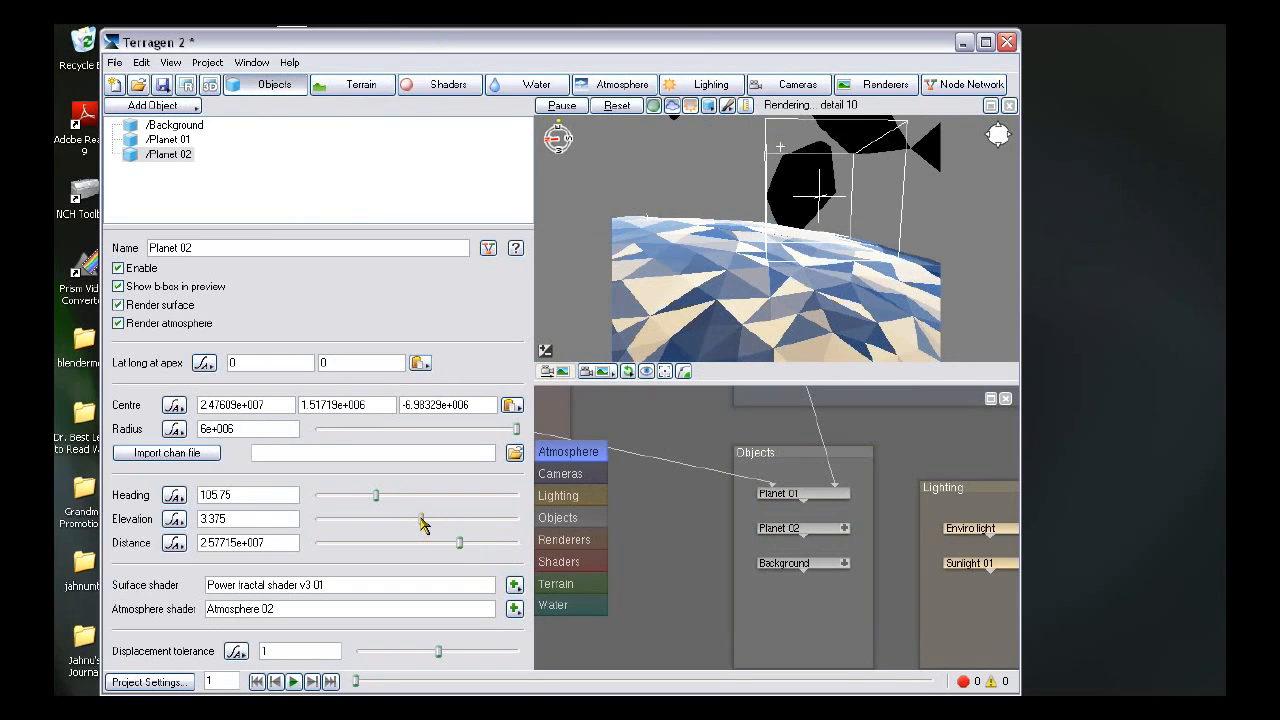
pyautogui.moveTo(461, 545); pyautogui.dragTo(449, 547)
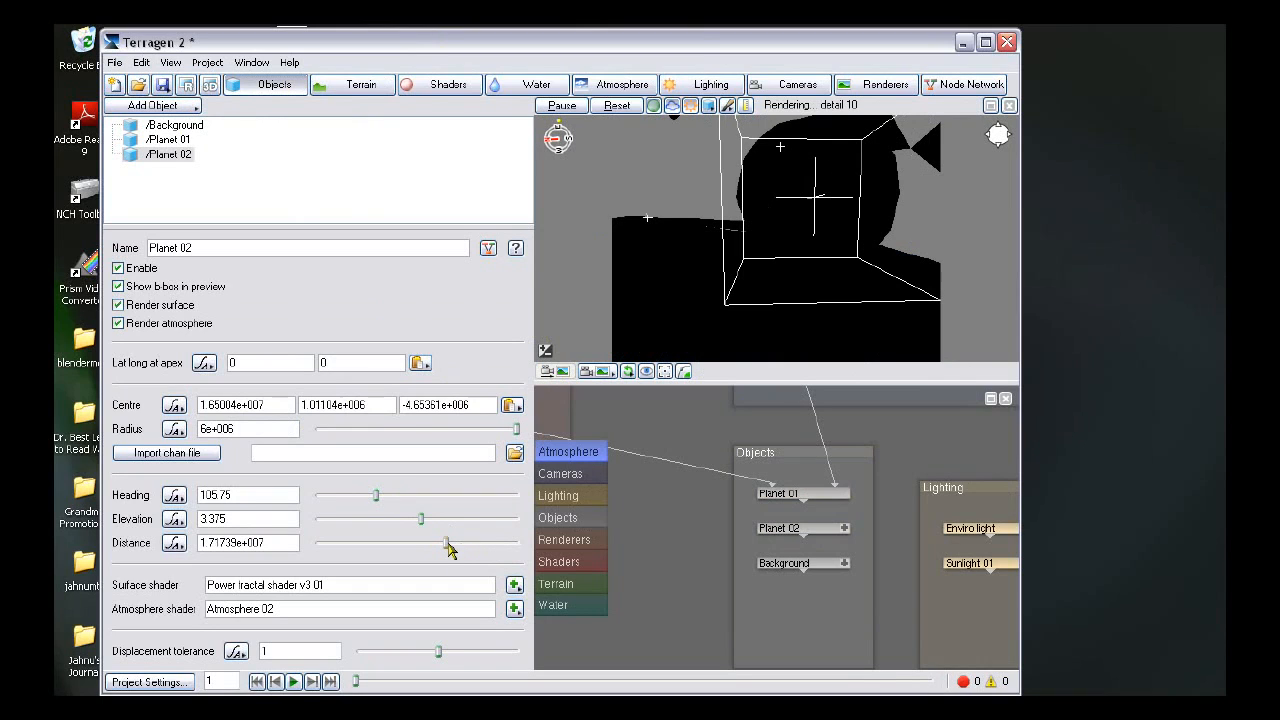
# - Reposition the second planet to heading 119.25, elevation 7.875 and distance about 2.76e+007
pyautogui.moveTo(451, 543); pyautogui.dragTo(431, 523)
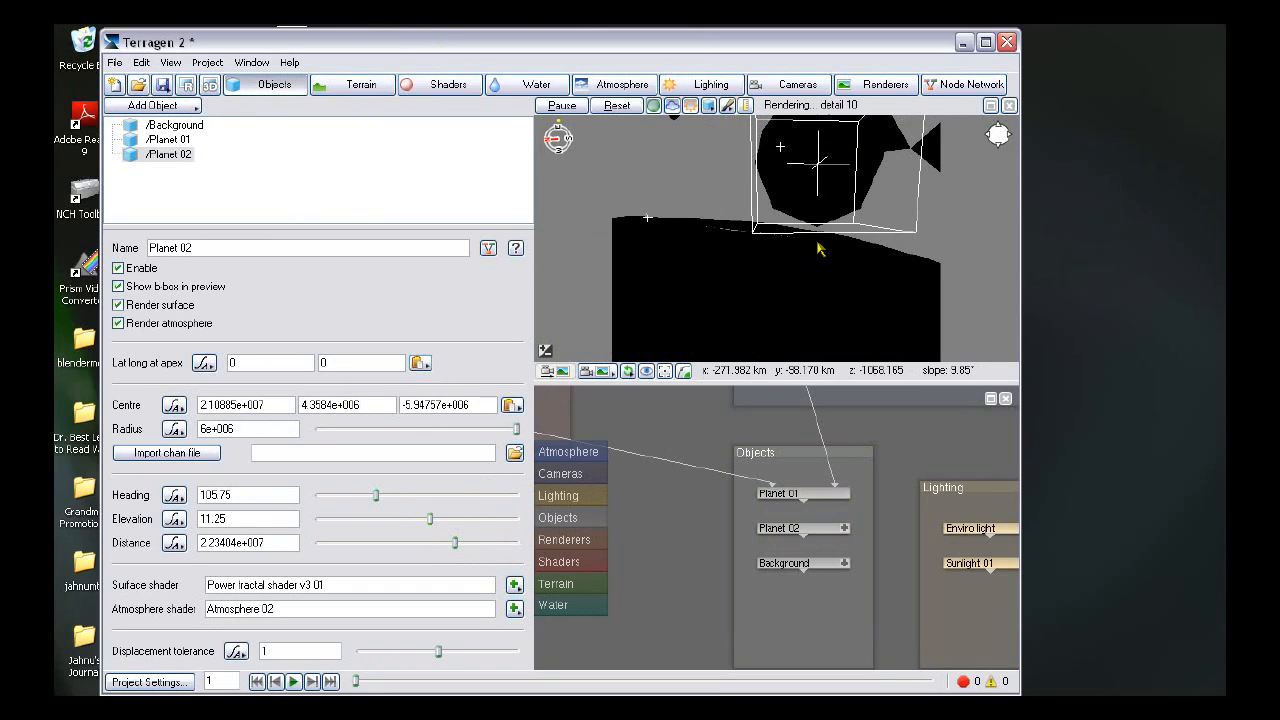
pyautogui.moveTo(457, 546); pyautogui.dragTo(464, 546)
pyautogui.moveTo(382, 495); pyautogui.dragTo(381, 503)
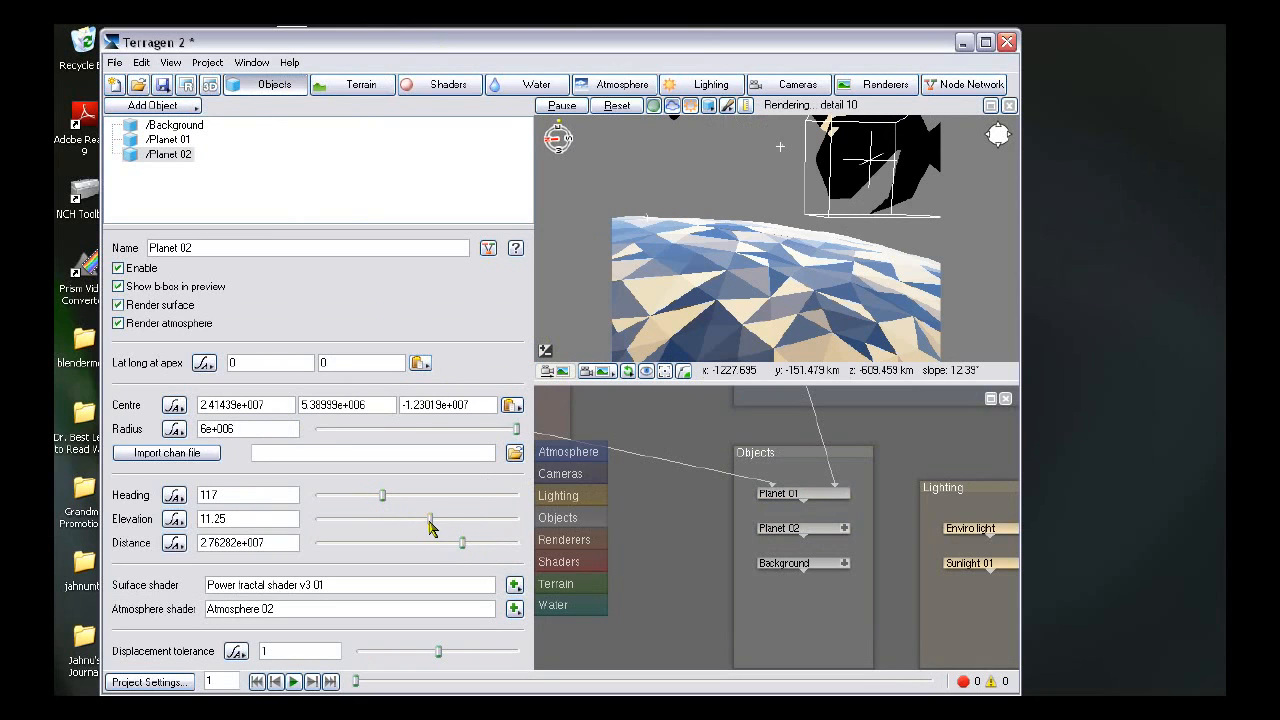
pyautogui.moveTo(430, 519); pyautogui.dragTo(424, 519)
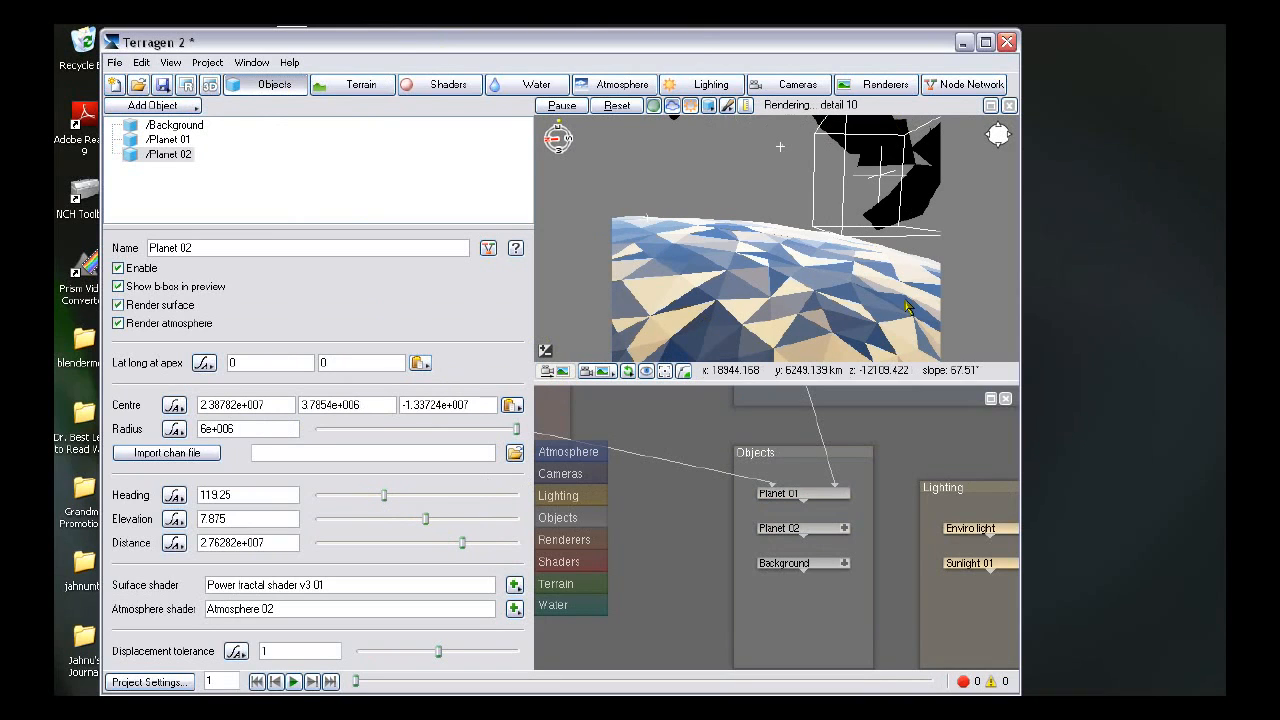
# - Open the second planet's Atmosphere 02 shader and set its bluesky horizon colour to orange (red 255, green 133, blue 51)
pyautogui.click(186, 156)
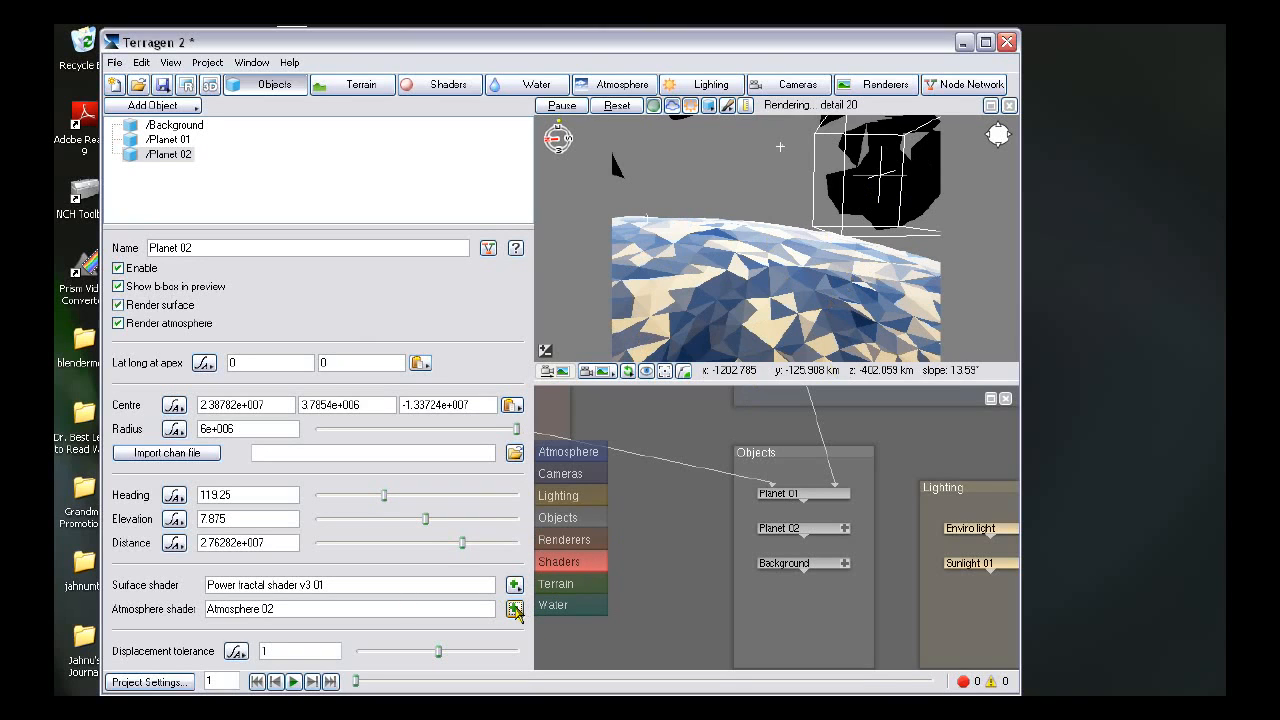
pyautogui.click(515, 609)
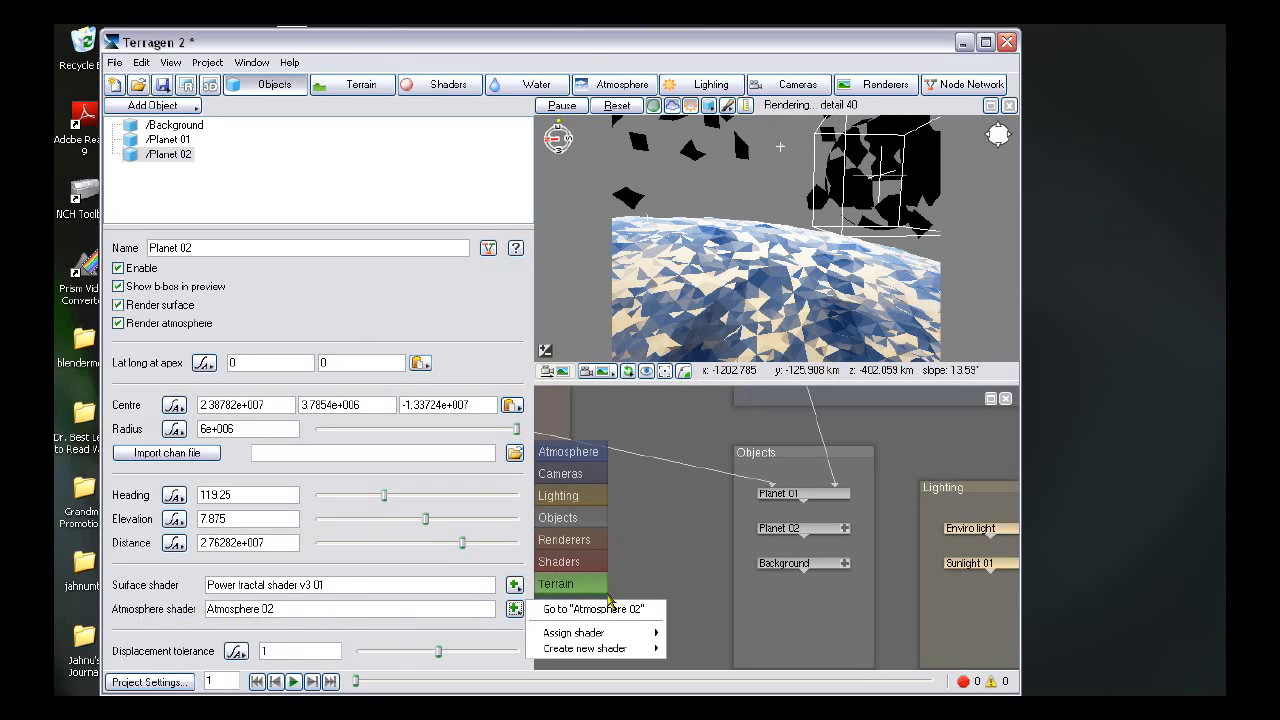
pyautogui.click(629, 612)
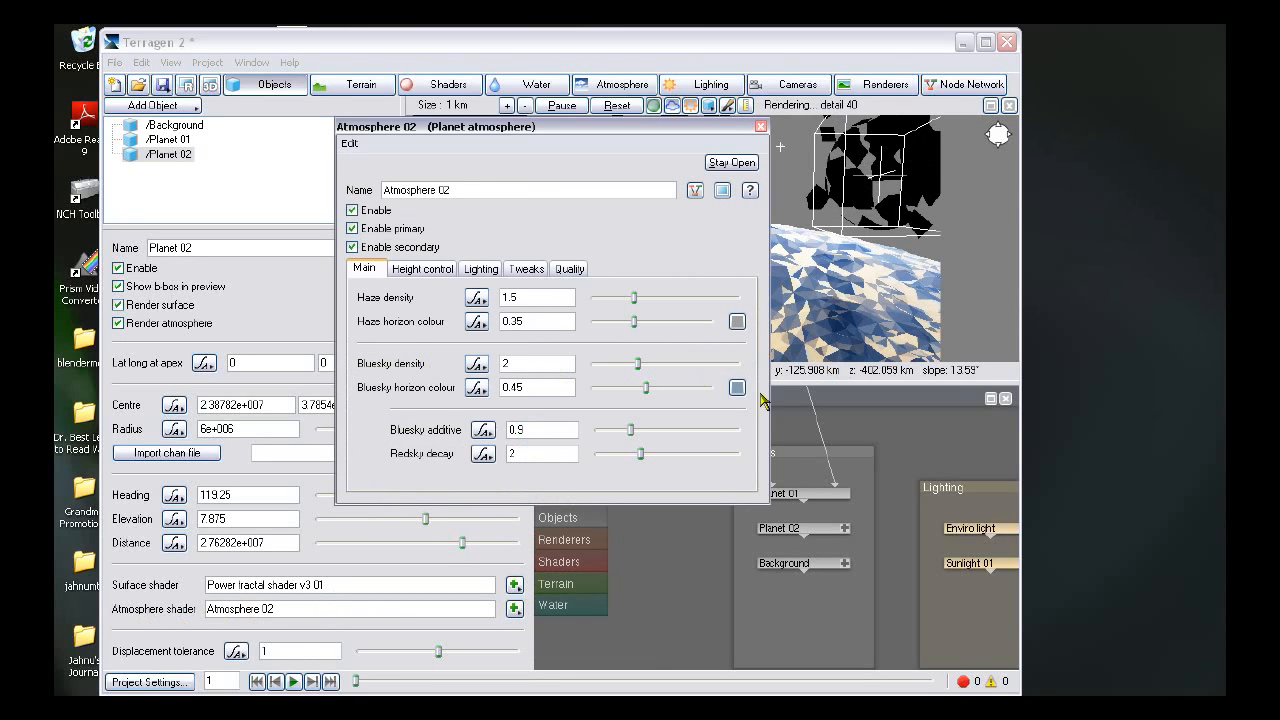
pyautogui.click(737, 387)
pyautogui.moveTo(612, 272); pyautogui.dragTo(561, 188)
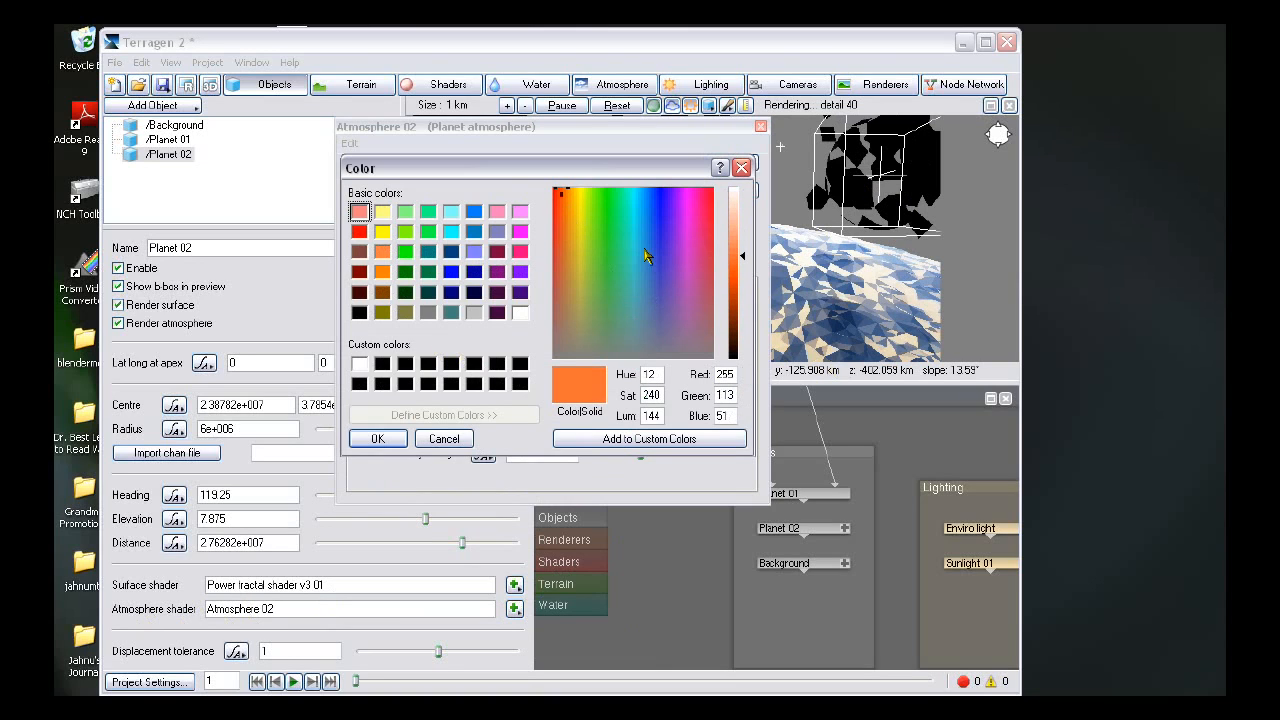
pyautogui.click(565, 192)
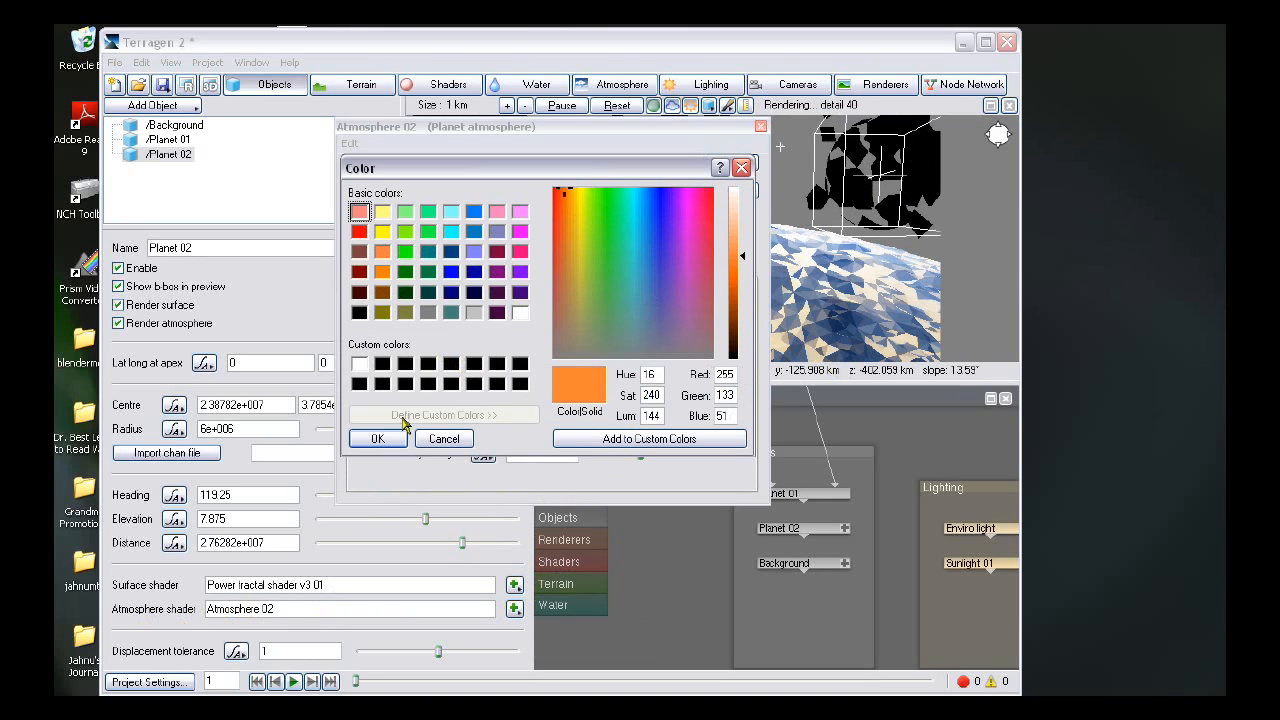
pyautogui.click(378, 439)
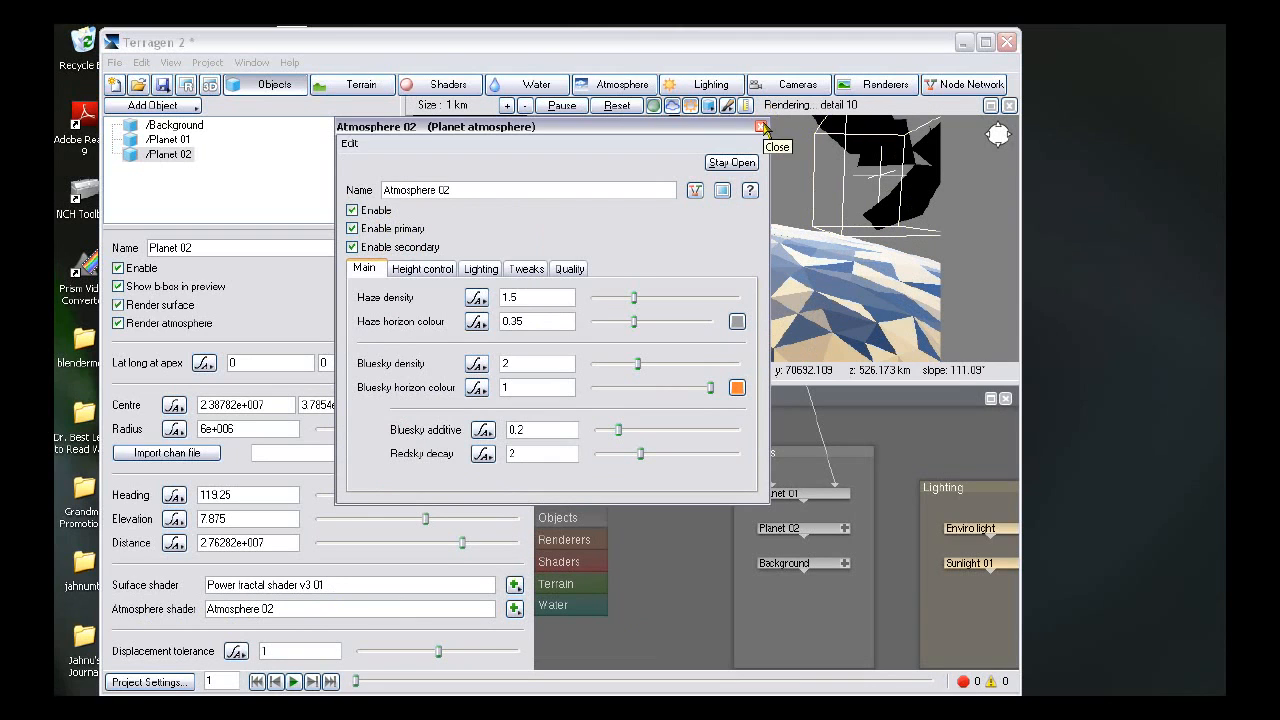
pyautogui.click(762, 127)
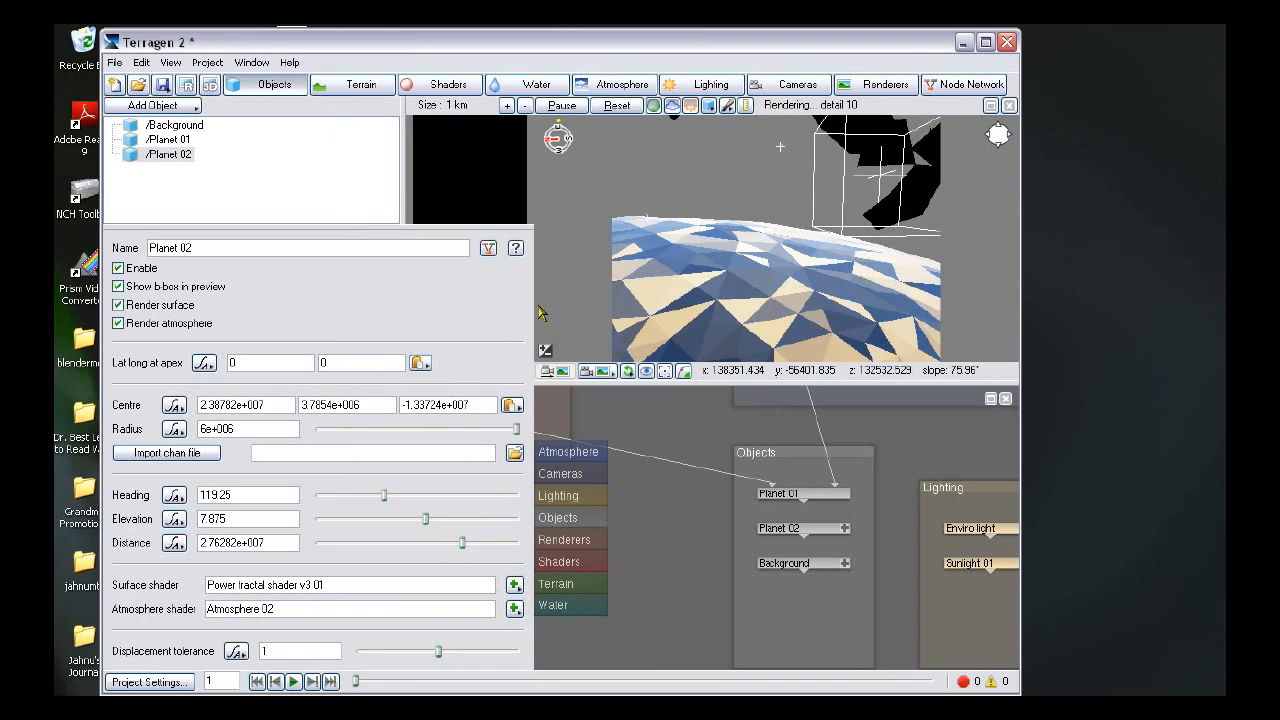
# - Render a test image with the Quick Render renderer and close the render view
pyautogui.click(880, 84)
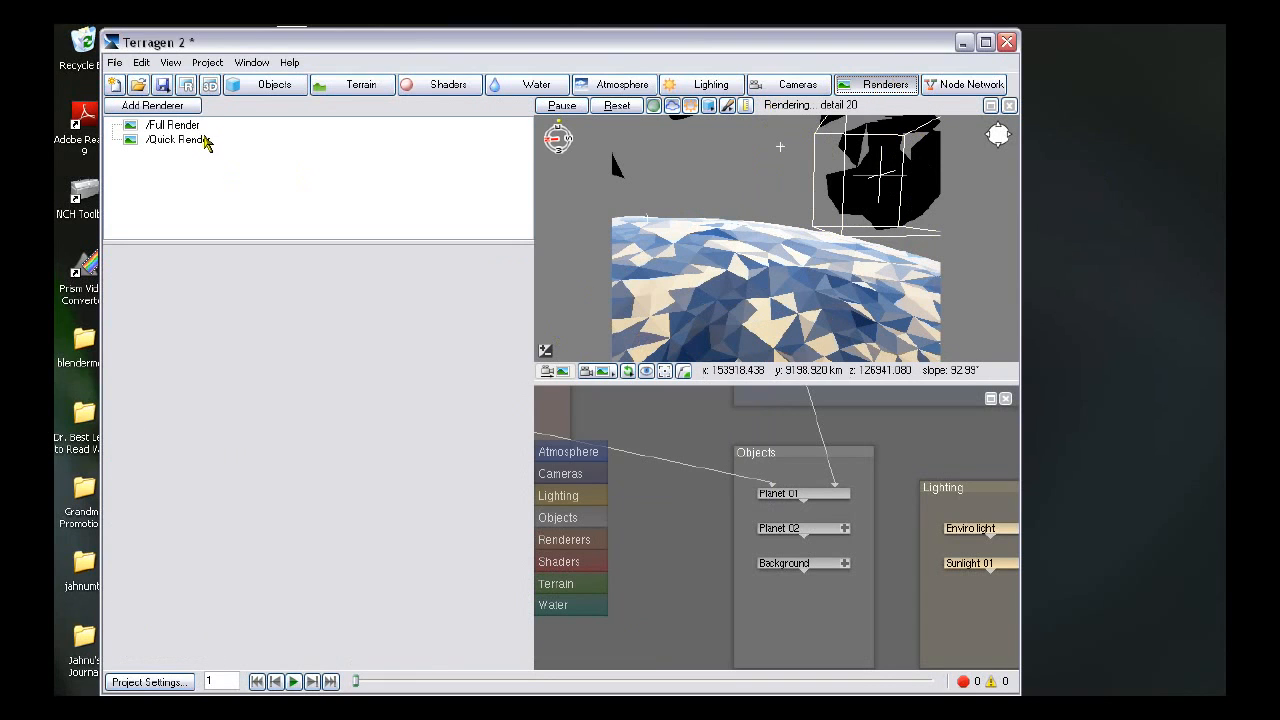
pyautogui.click(205, 142)
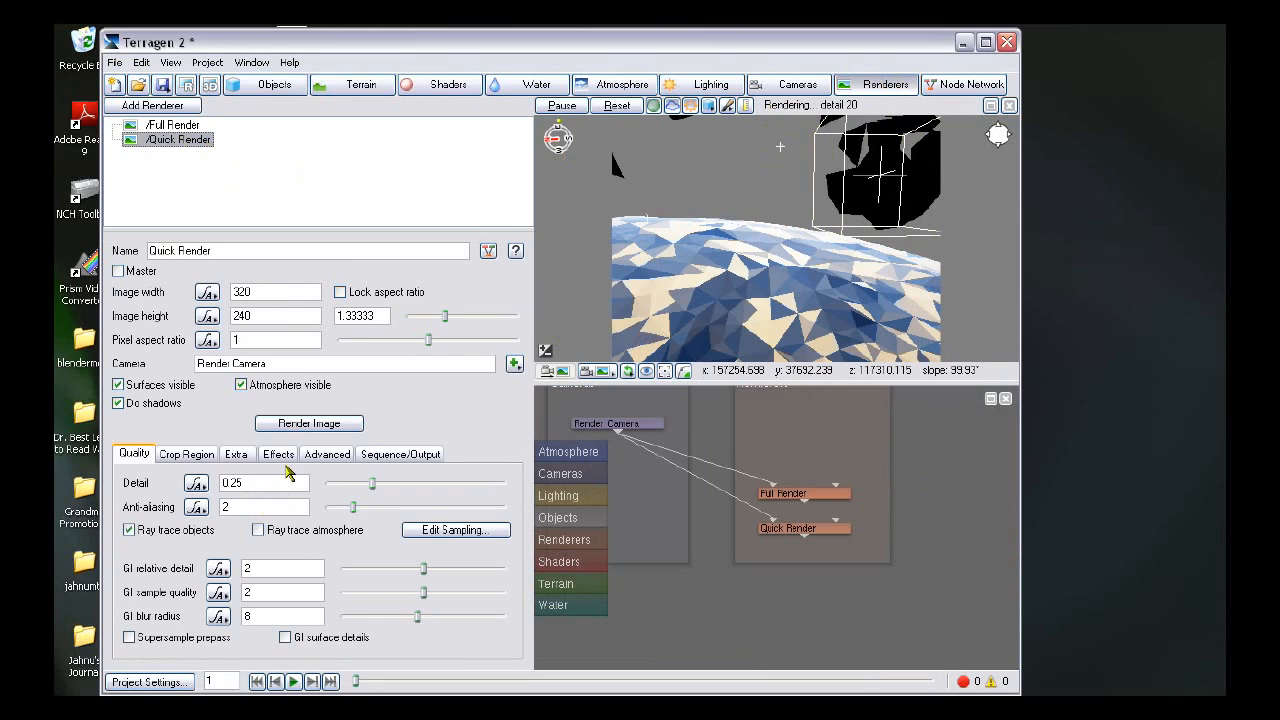
pyautogui.click(322, 424)
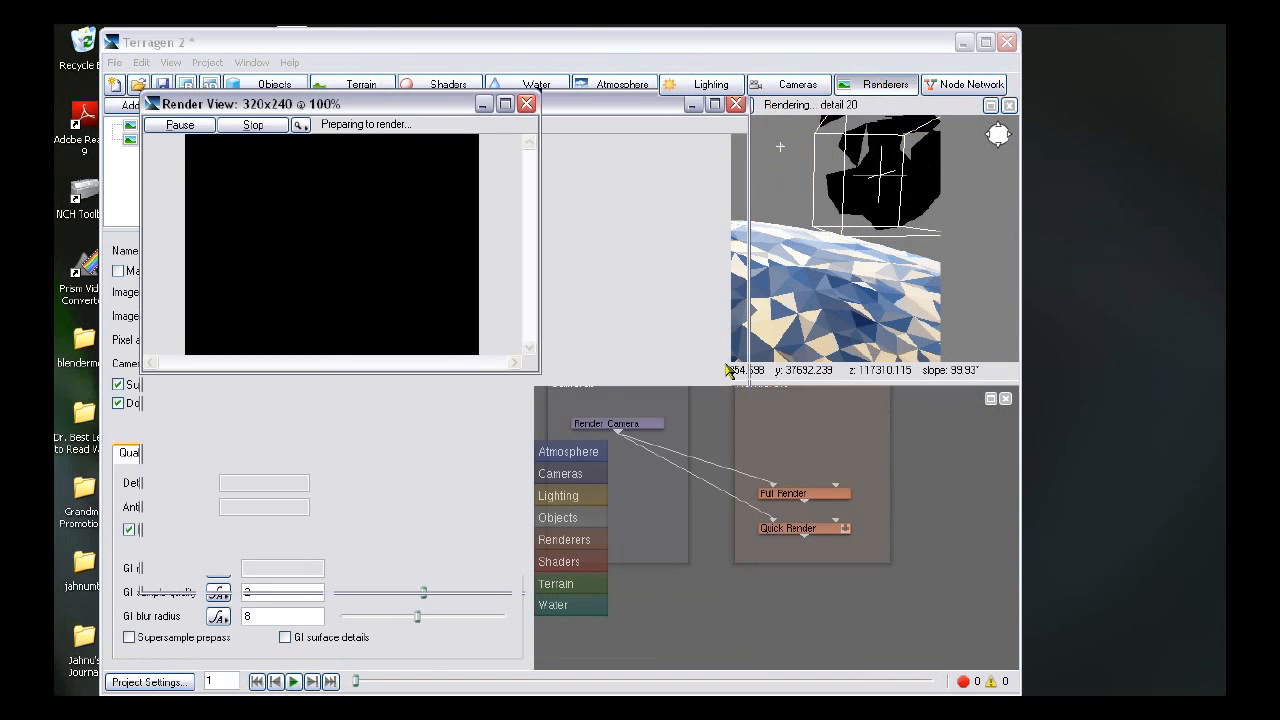
pyautogui.click(646, 217)
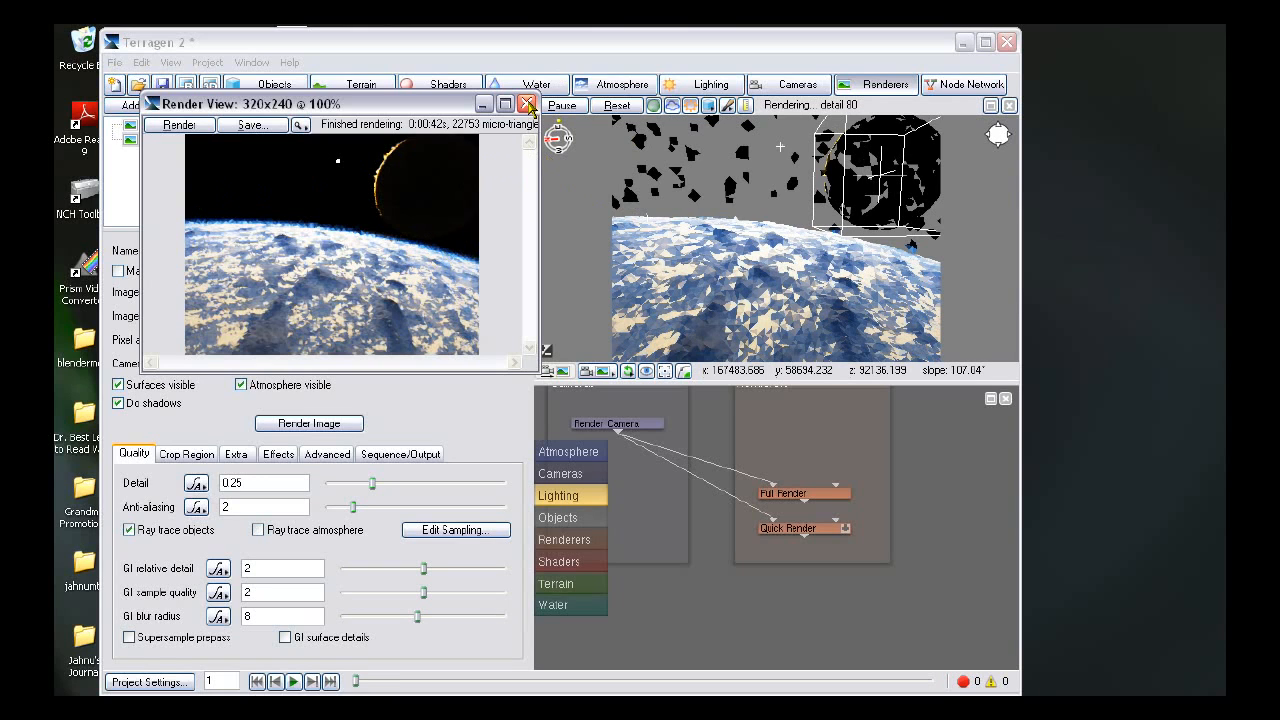
pyautogui.click(528, 105)
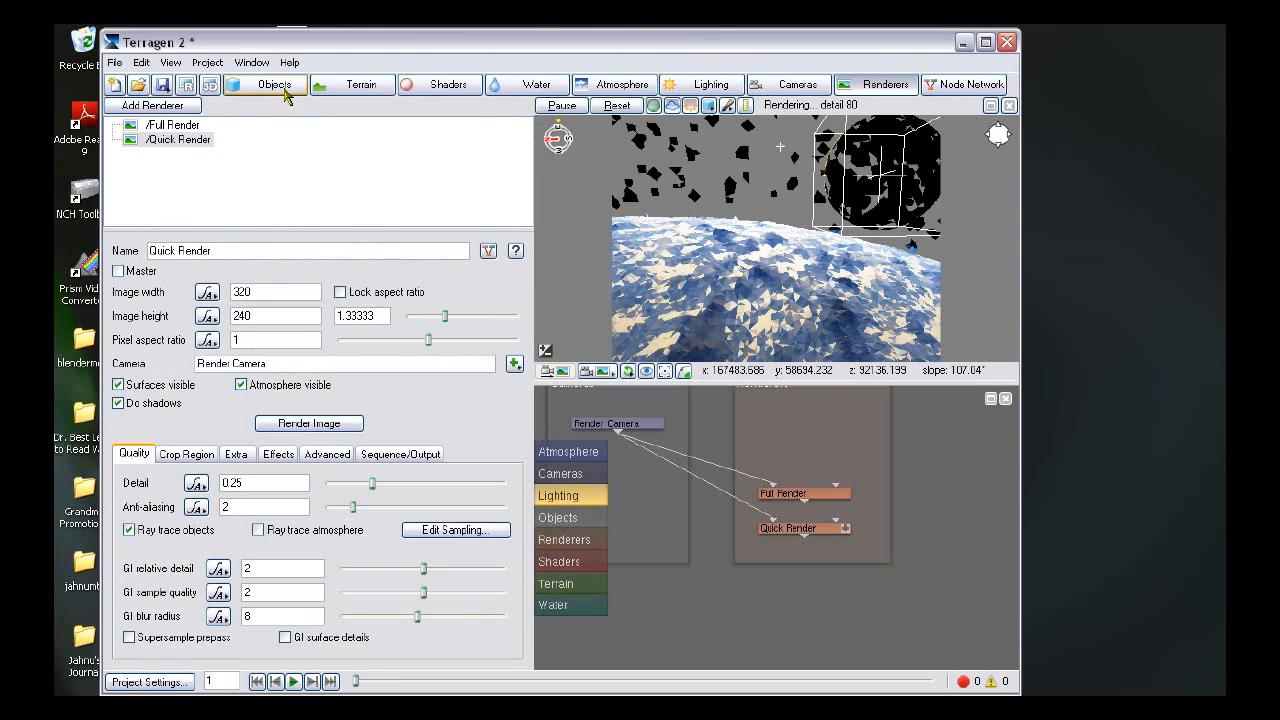
# - Create a new default shader as the Background object's surface shader
pyautogui.click(283, 86)
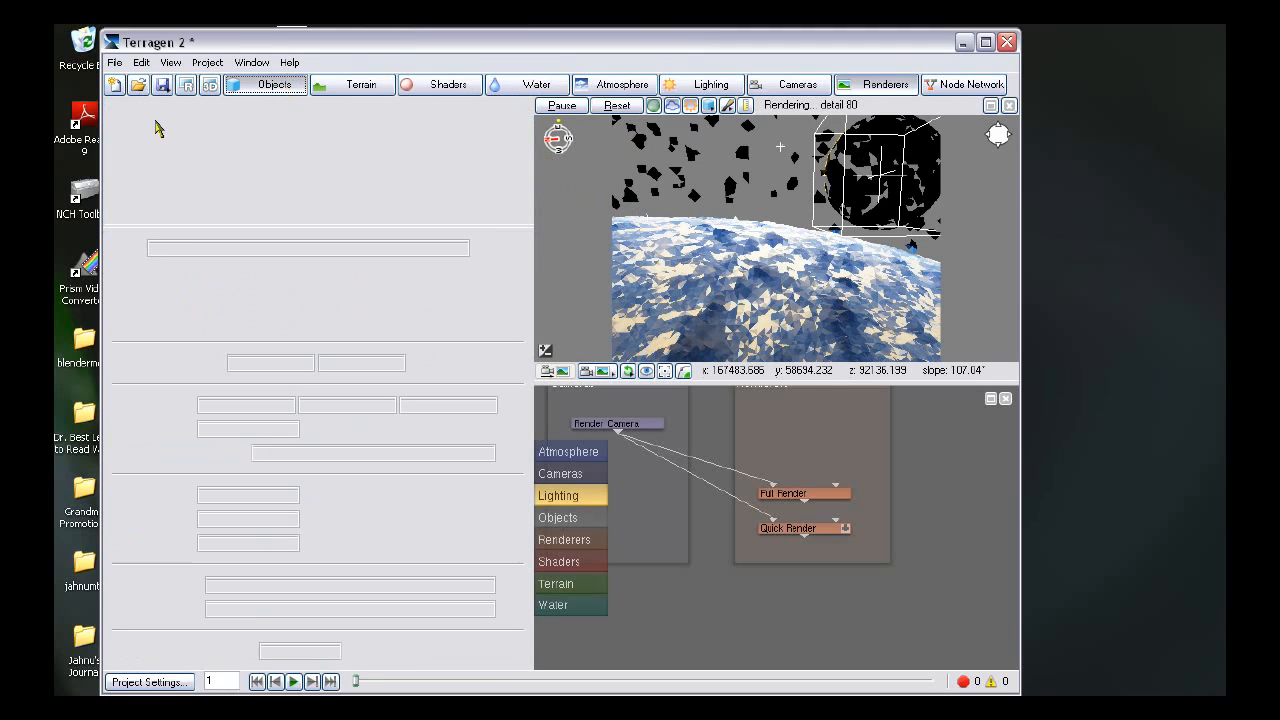
pyautogui.click(160, 125)
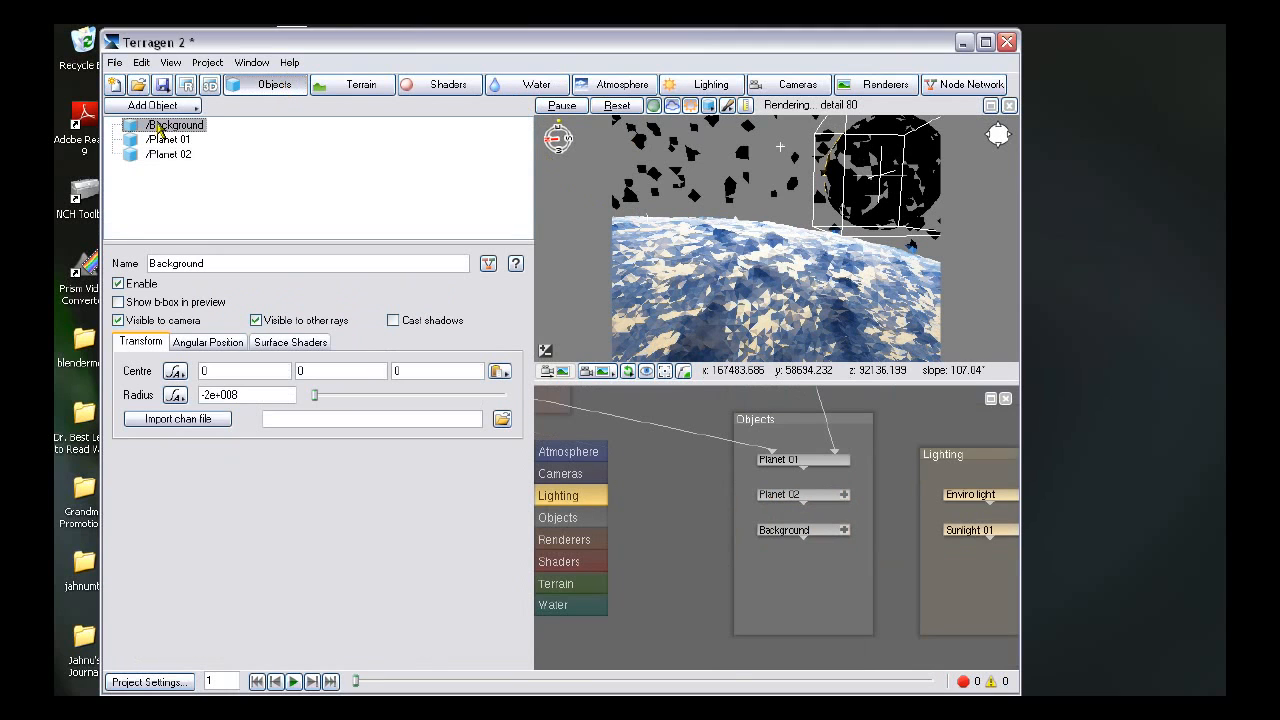
pyautogui.click(300, 342)
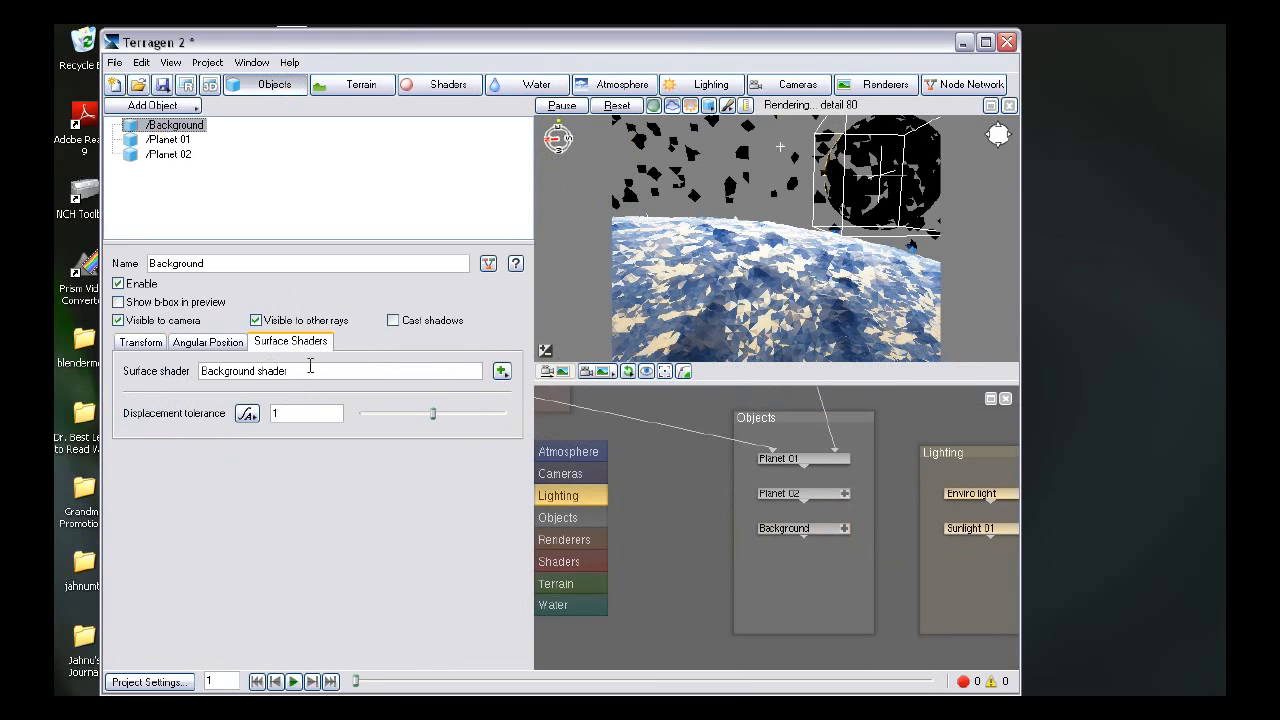
pyautogui.click(502, 371)
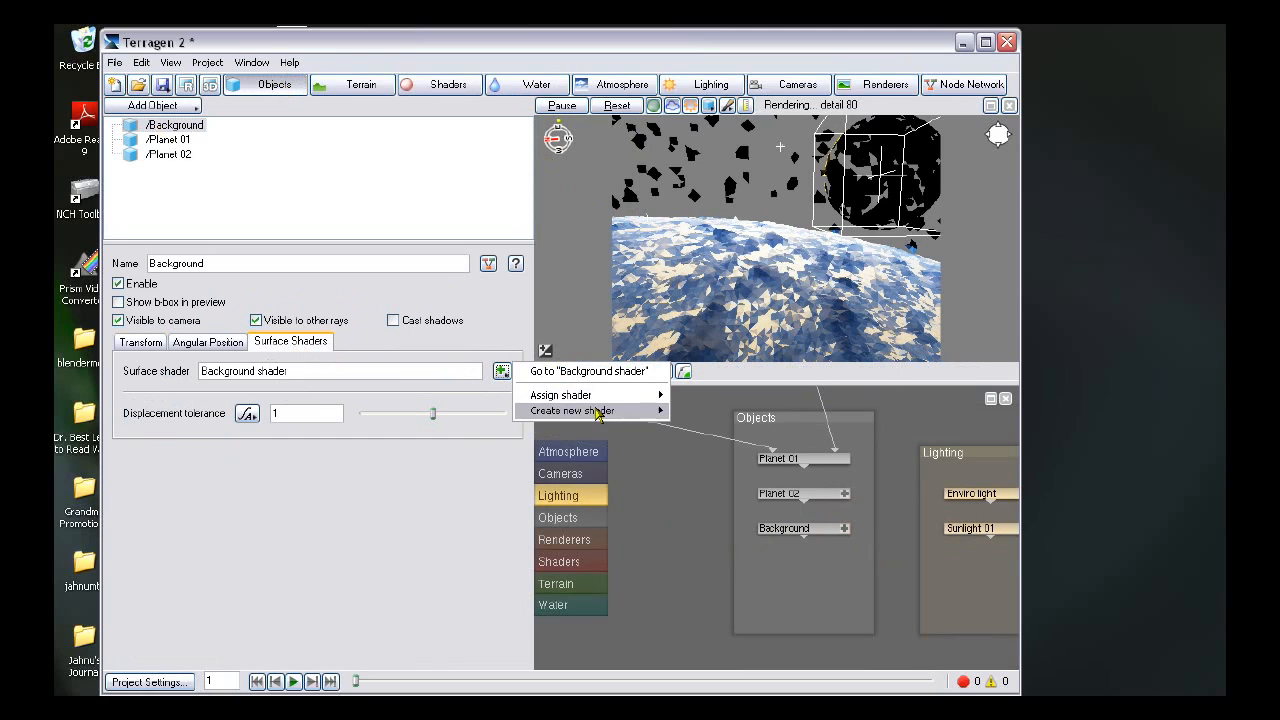
pyautogui.moveTo(598, 412)
pyautogui.moveTo(745, 449)
pyautogui.click(848, 458)
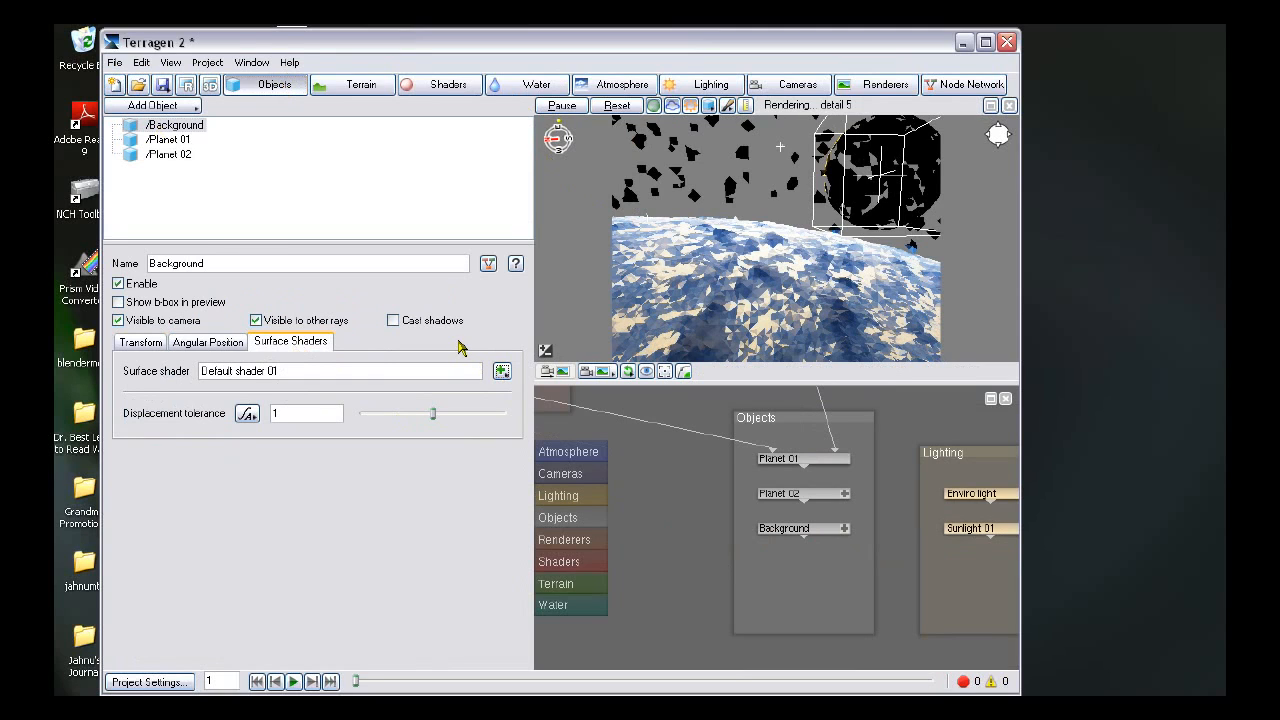
# - Open Default shader 01 and browse for a colour image in the Terragen 2 folder
pyautogui.click(501, 372)
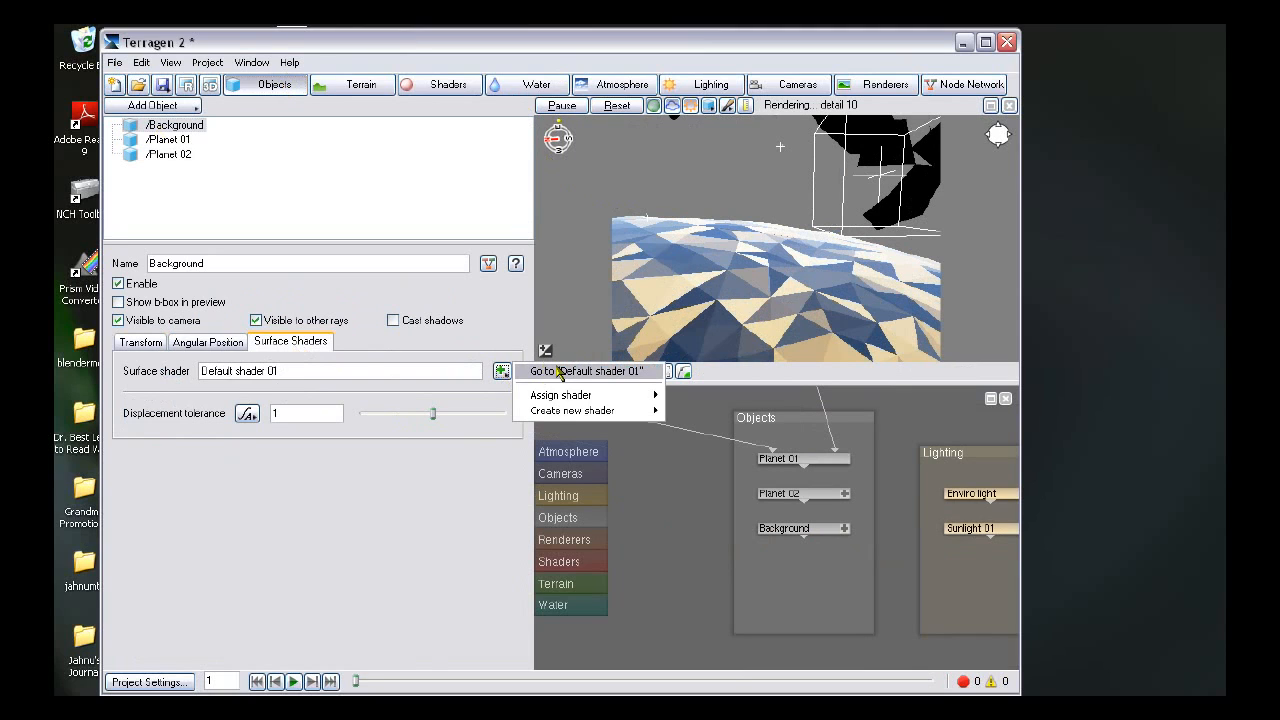
pyautogui.click(613, 385)
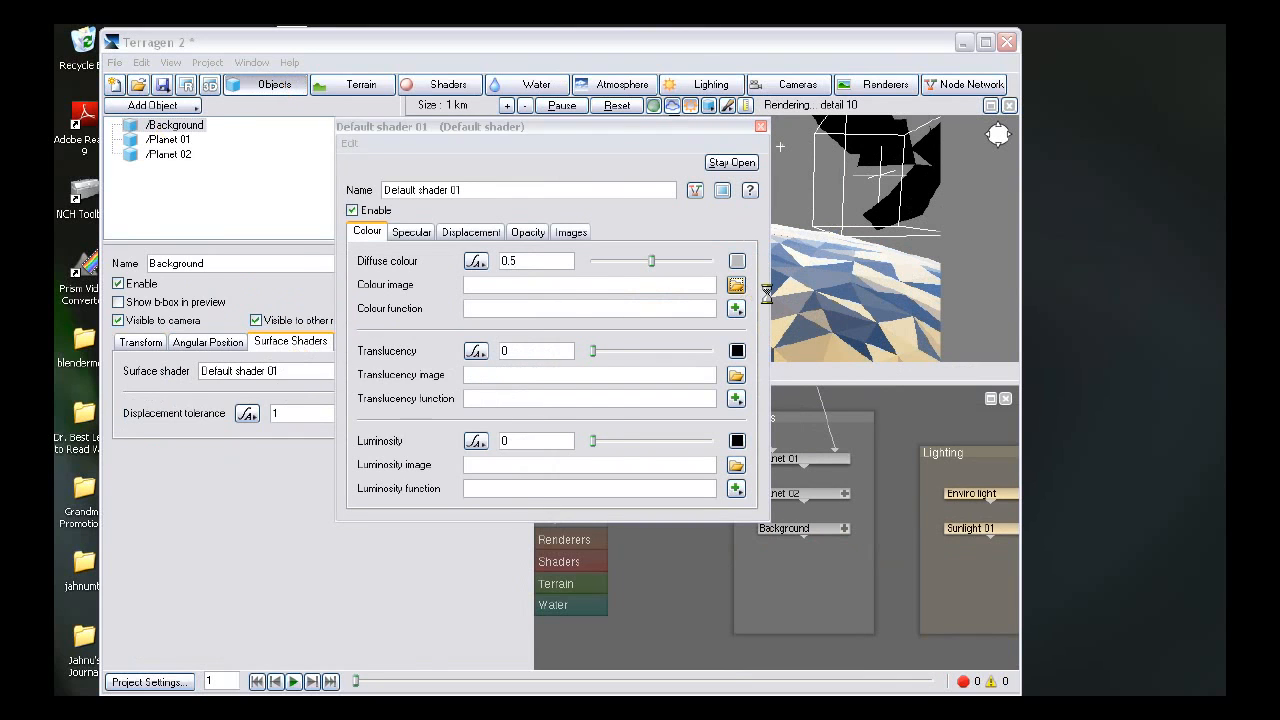
pyautogui.click(736, 284)
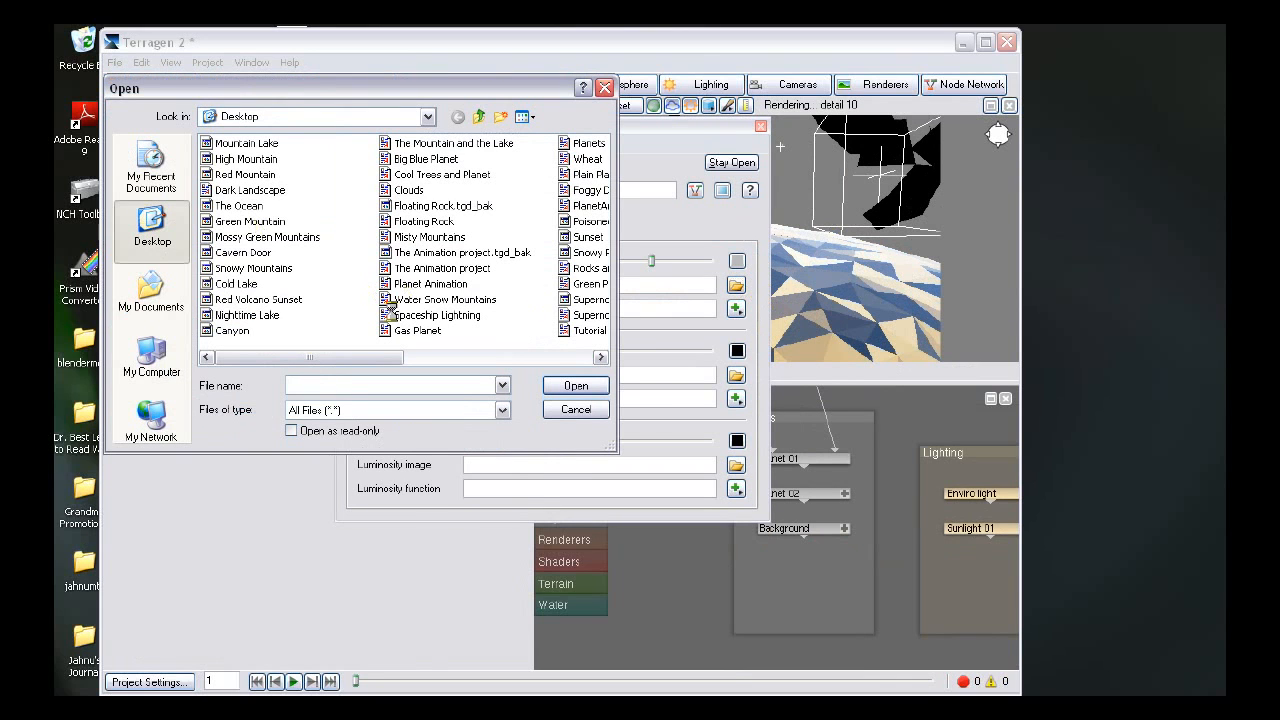
pyautogui.moveTo(386, 362); pyautogui.dragTo(488, 350)
pyautogui.doubleClick(399, 144)
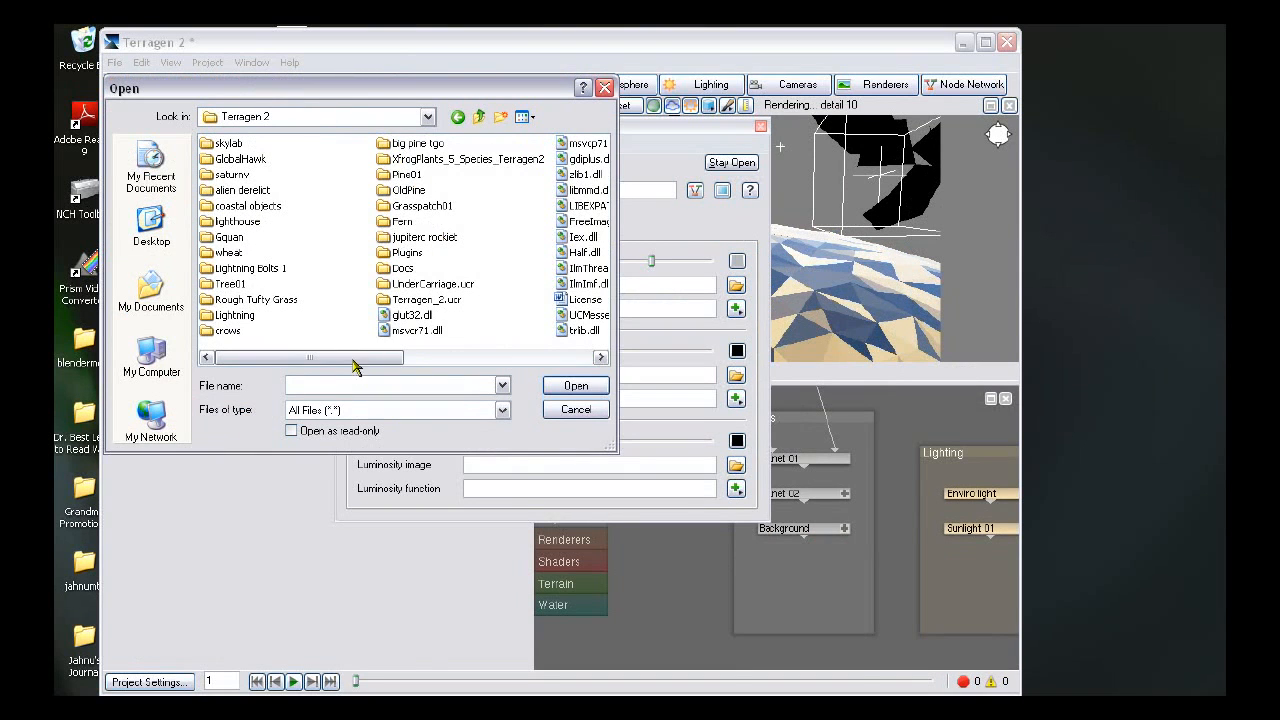
pyautogui.moveTo(354, 363); pyautogui.dragTo(566, 364)
pyautogui.moveTo(481, 368); pyautogui.dragTo(281, 362)
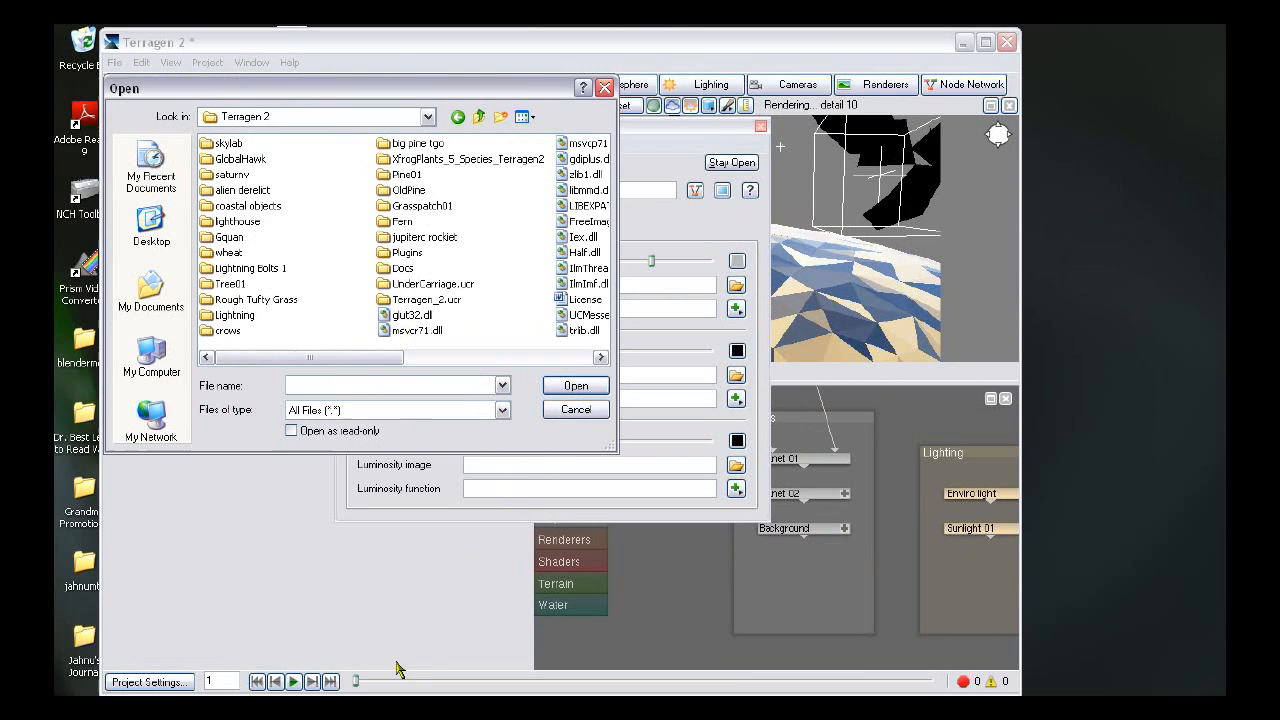
# - Preview the stars-nasa1 image file in the Terragen 2 folder
pyautogui.click(385, 705)
pyautogui.click(377, 668)
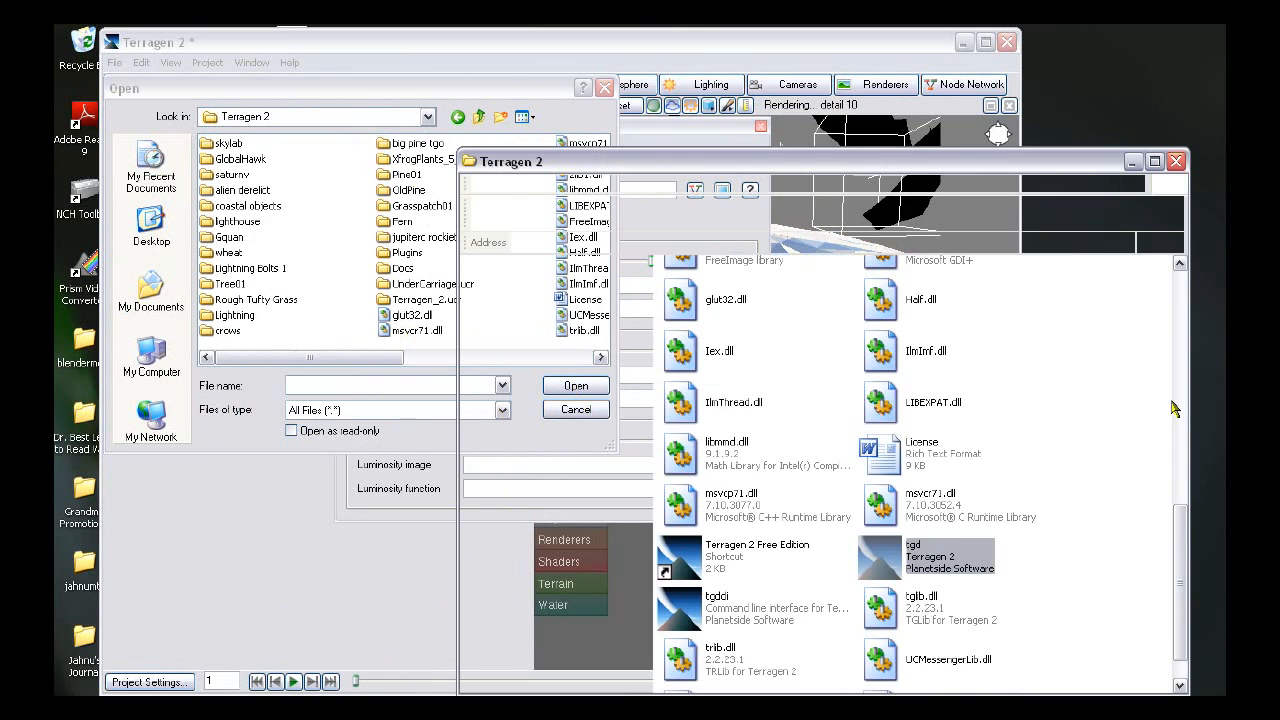
pyautogui.scroll(-1, 1178, 568)
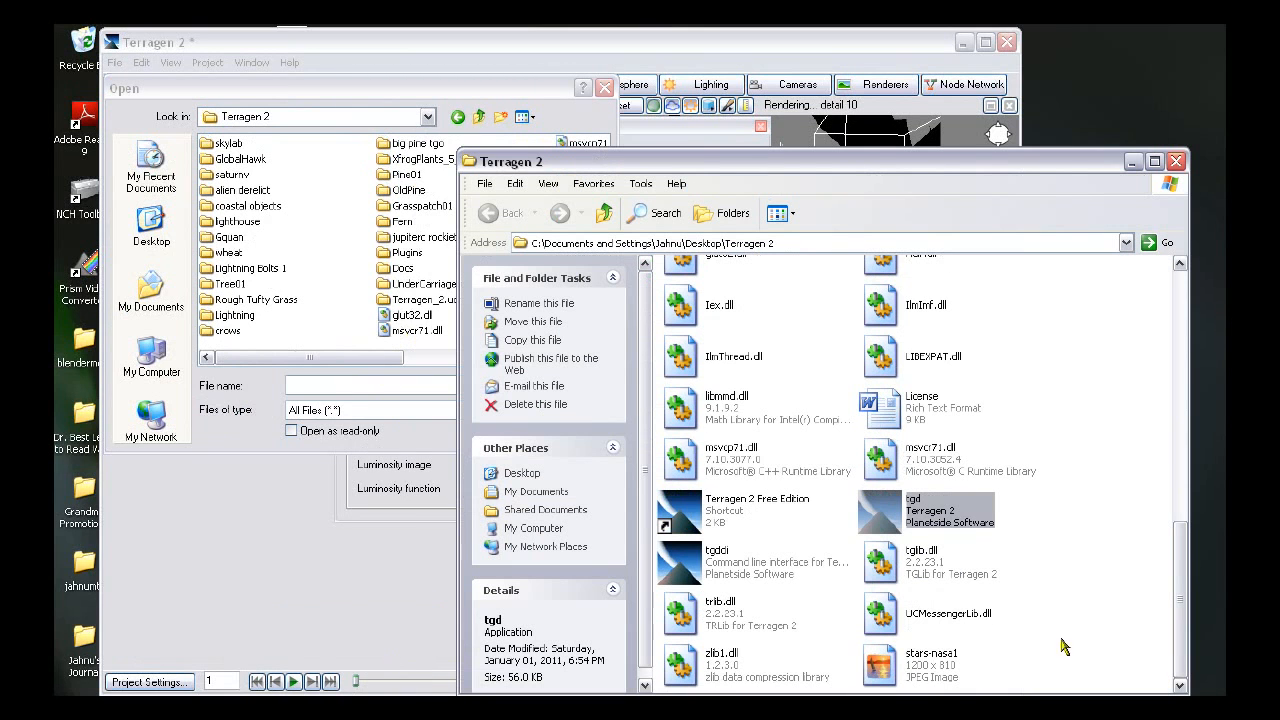
pyautogui.doubleClick(934, 655)
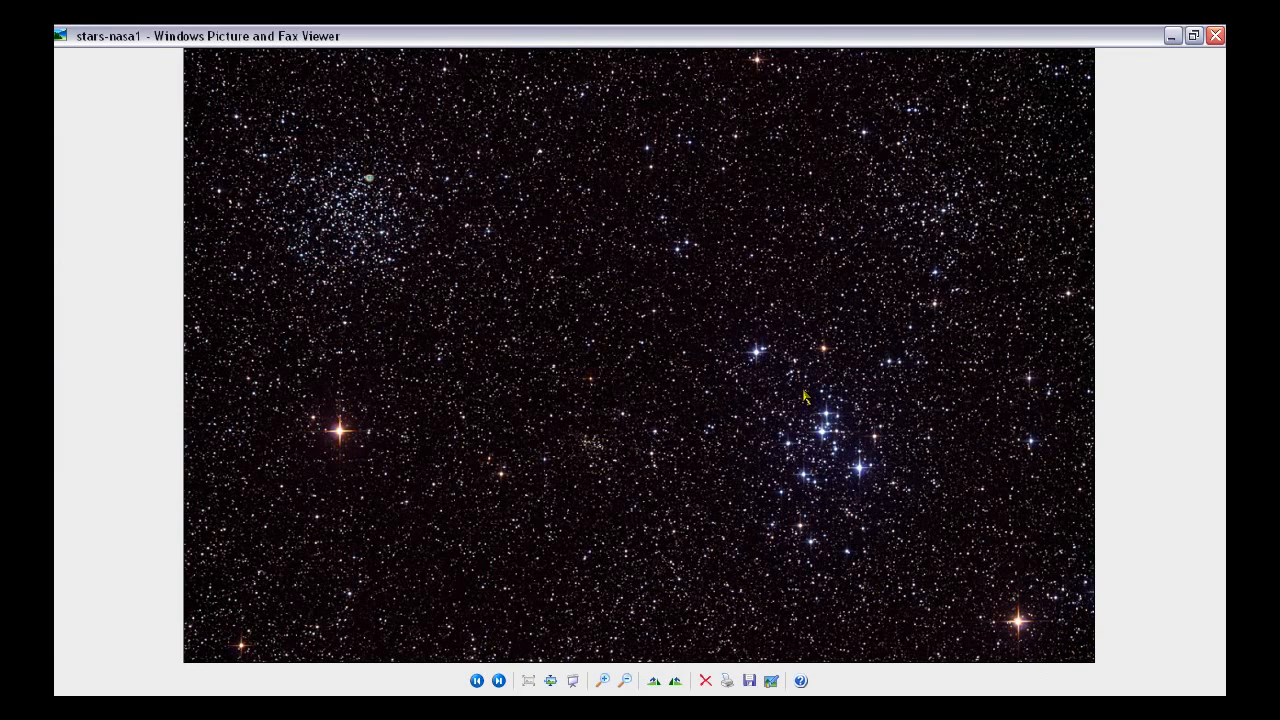
pyautogui.click(1218, 35)
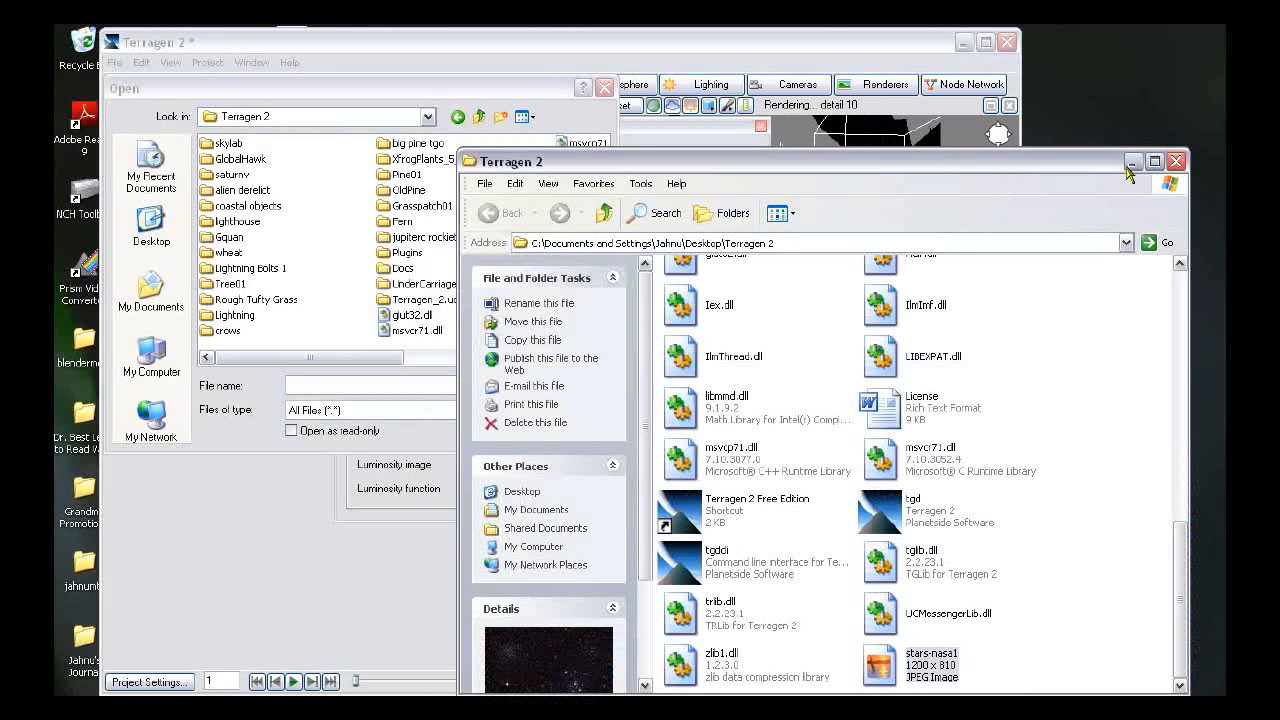
pyautogui.click(1167, 133)
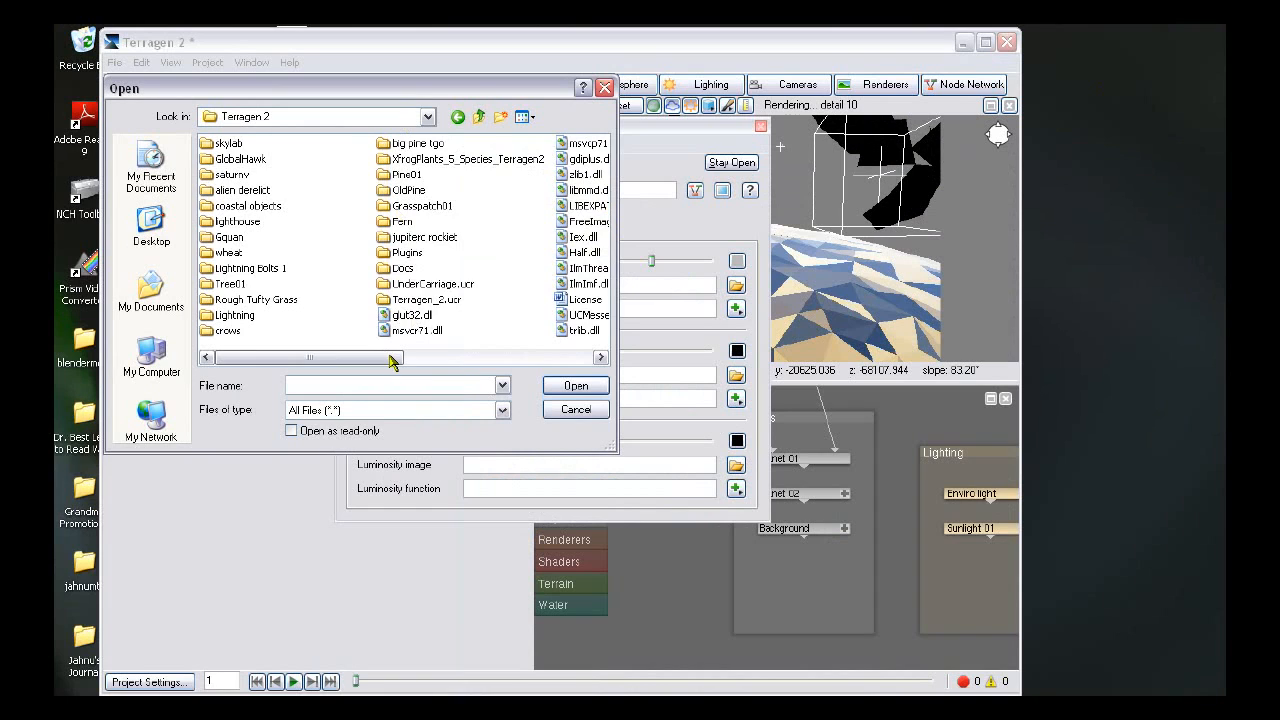
# - Load stars-nasa1 as Default shader 01's colour image
pyautogui.moveTo(309, 357); pyautogui.dragTo(499, 357)
pyautogui.click(418, 206)
pyautogui.click(580, 388)
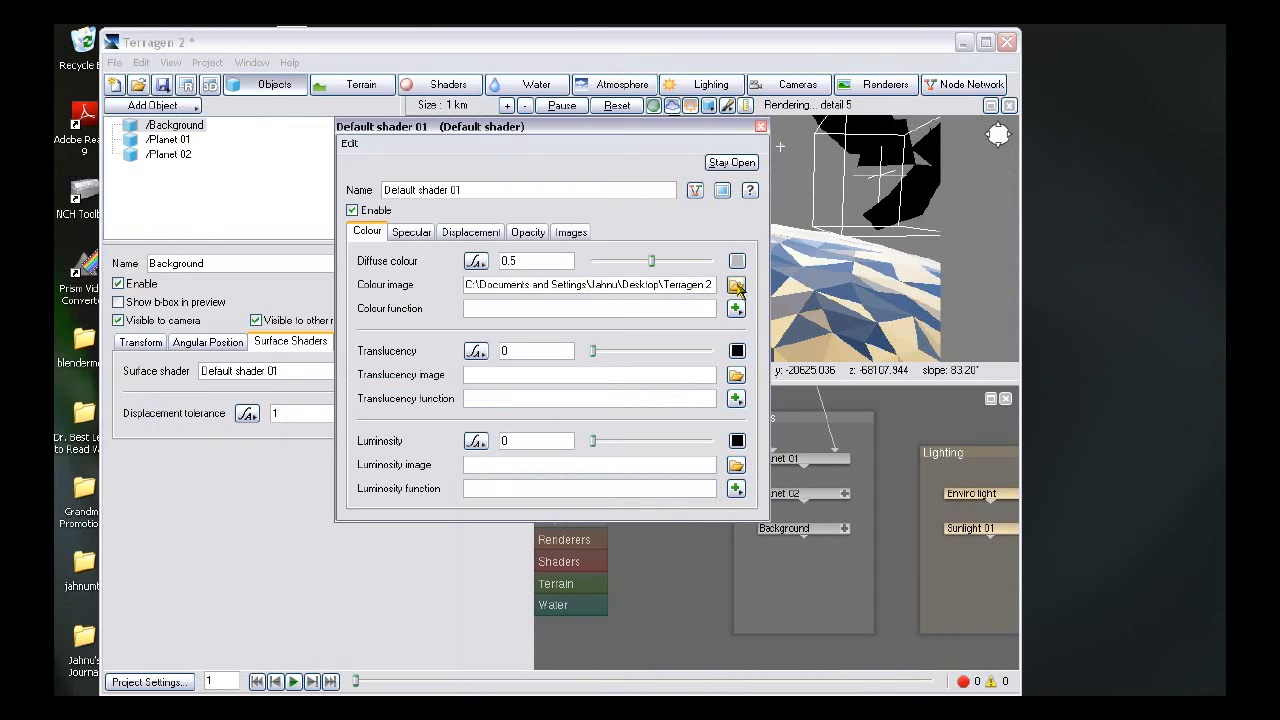
# - Load stars-nasa1 as Default shader 01's luminosity image as well
pyautogui.click(737, 286)
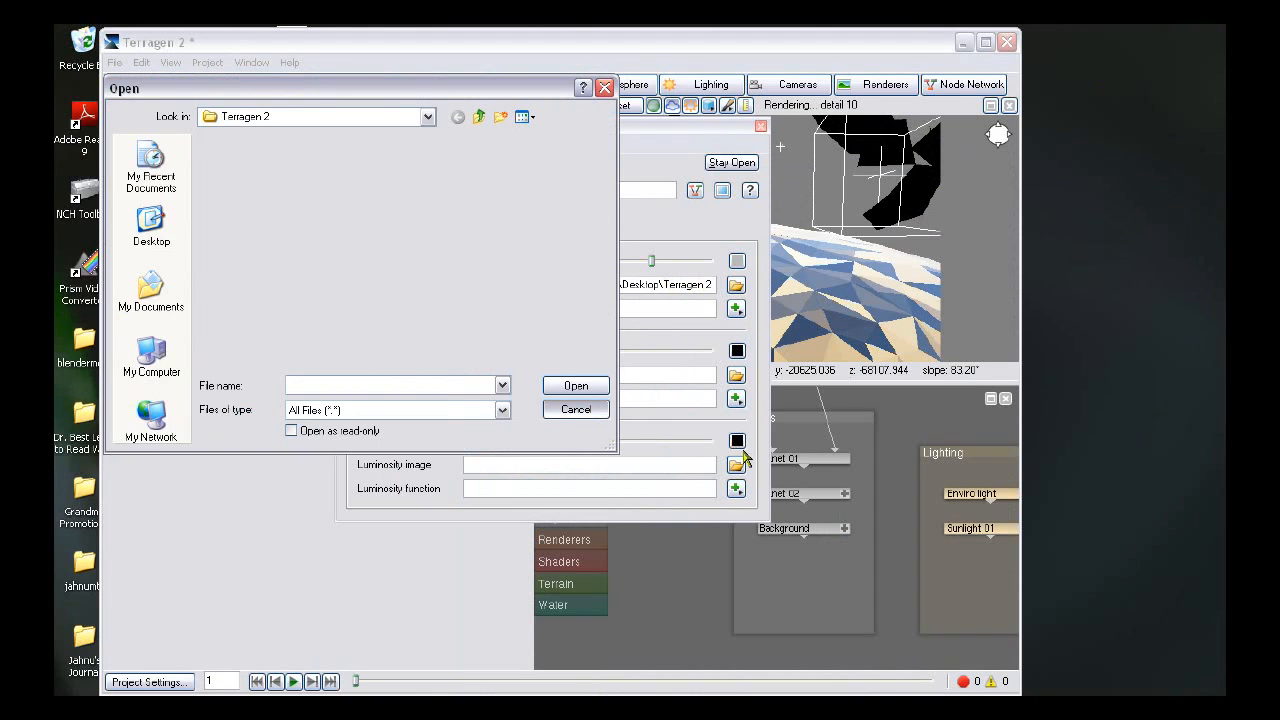
pyautogui.click(736, 467)
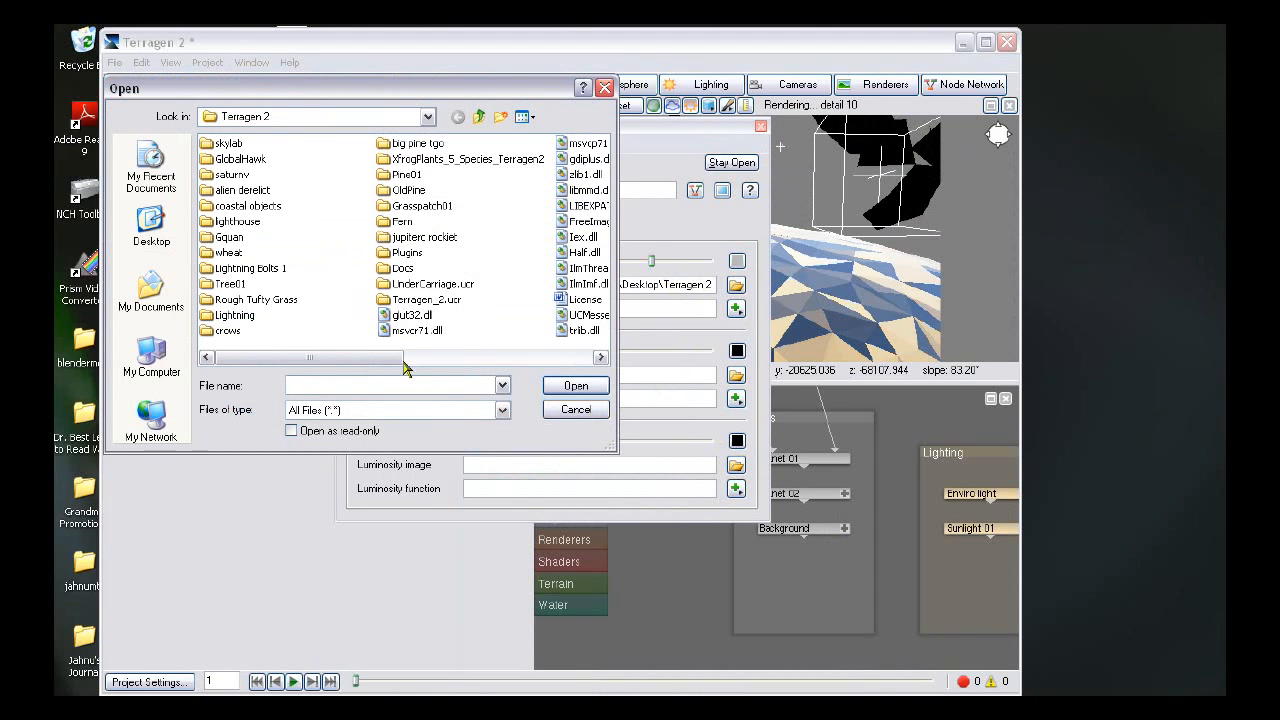
pyautogui.moveTo(400, 358); pyautogui.dragTo(580, 362)
pyautogui.click(418, 206)
pyautogui.click(571, 388)
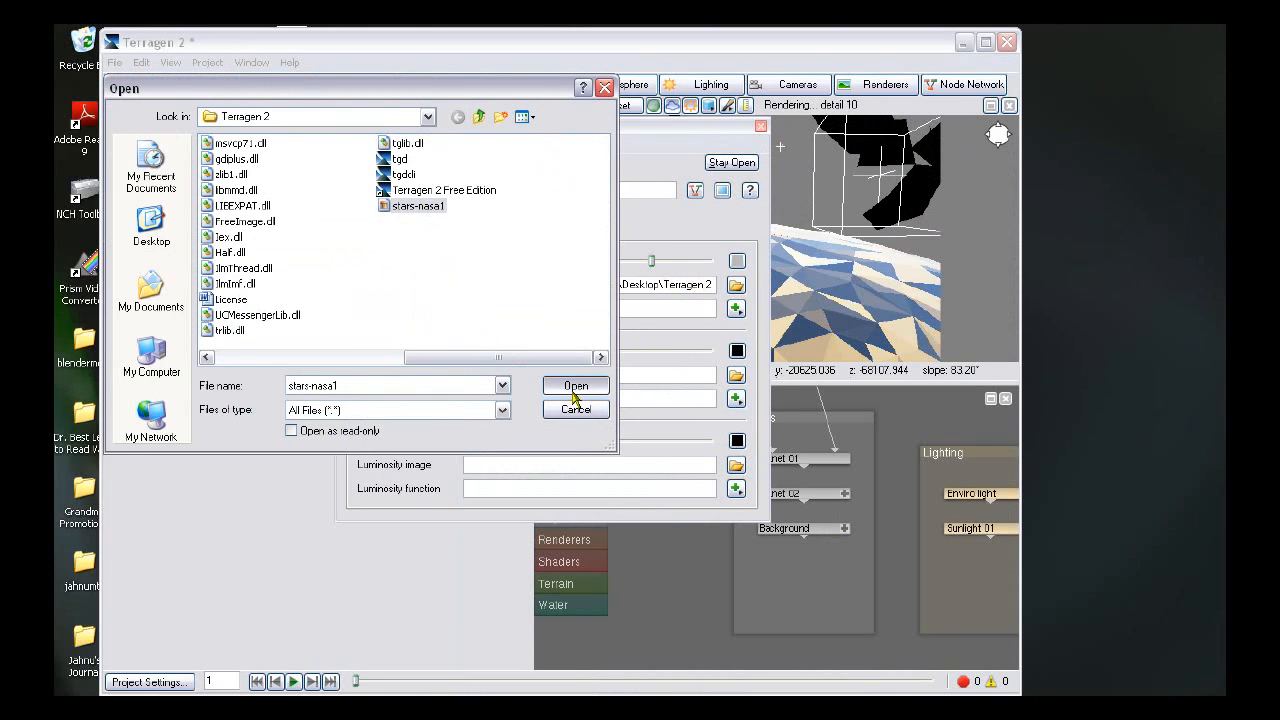
pyautogui.moveTo(549, 138); pyautogui.dragTo(547, 266)
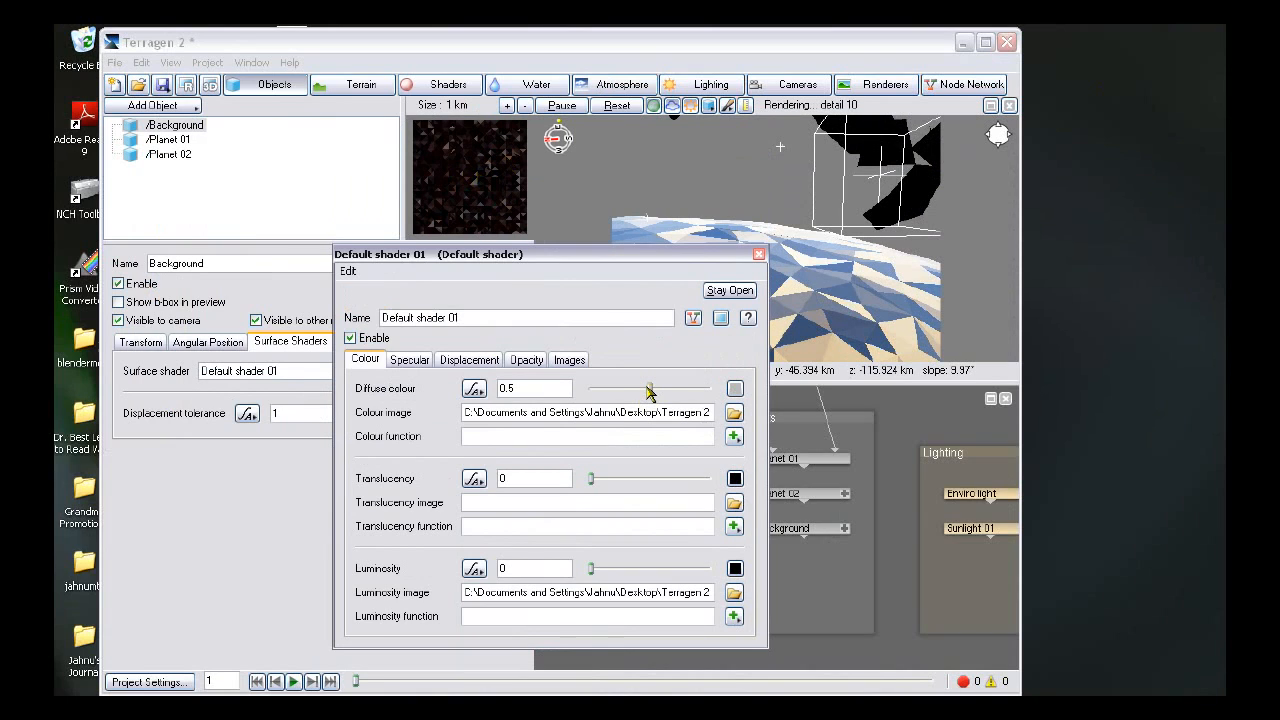
# - Set Default shader 01's diffuse colour to 1 and luminosity to 0.275, and close the shader
pyautogui.moveTo(650, 391); pyautogui.dragTo(832, 515)
pyautogui.moveTo(604, 567); pyautogui.dragTo(623, 569)
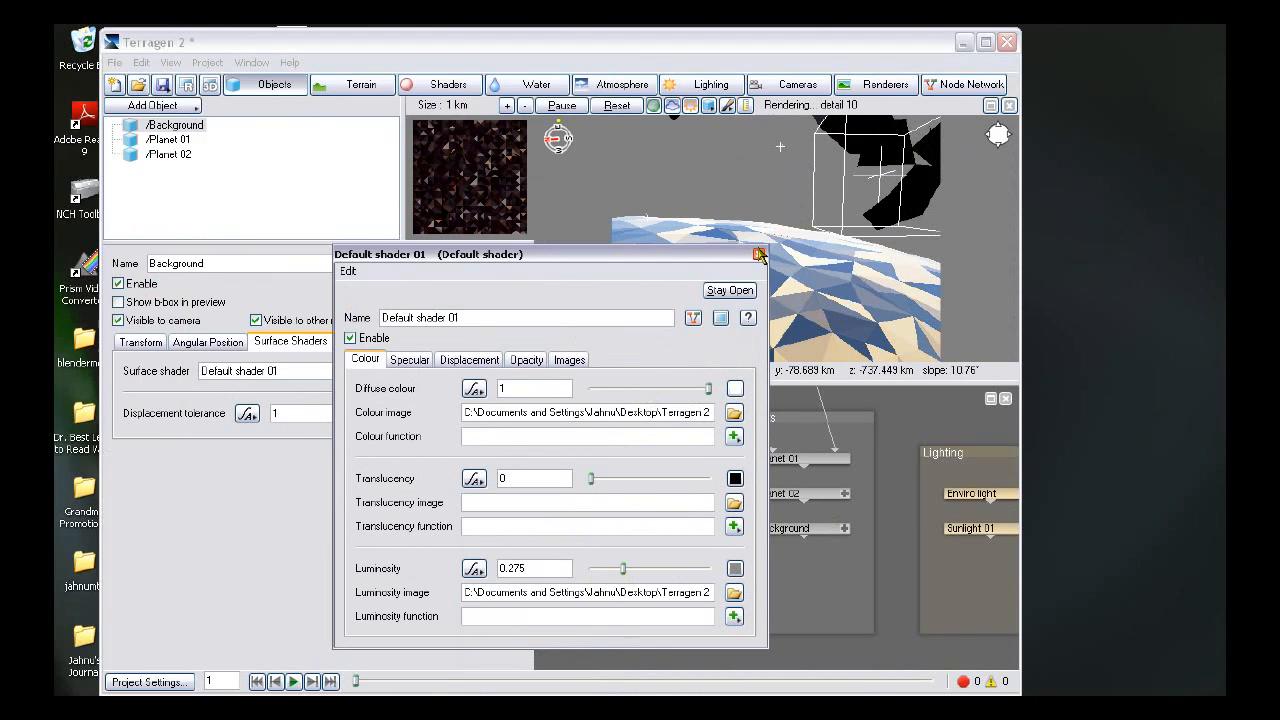
pyautogui.click(759, 254)
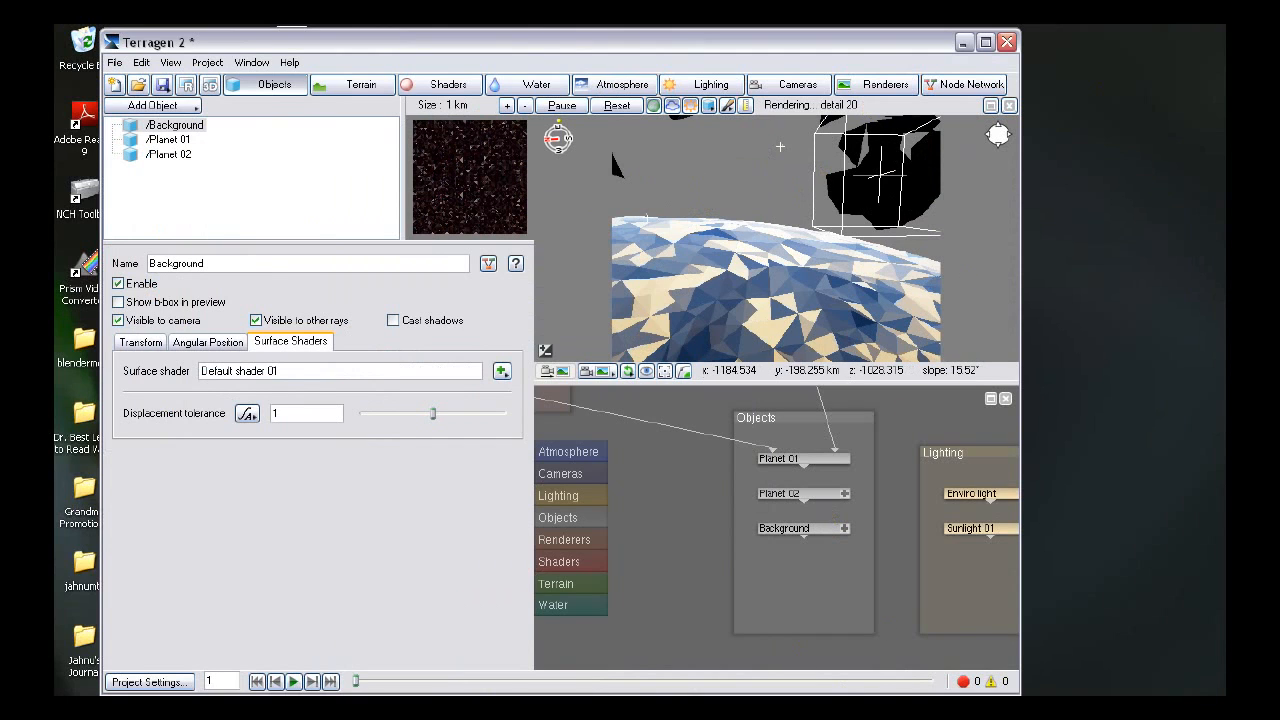
# - Close the render preview and save the project as Planet from Space 2.tgd
pyautogui.click(878, 84)
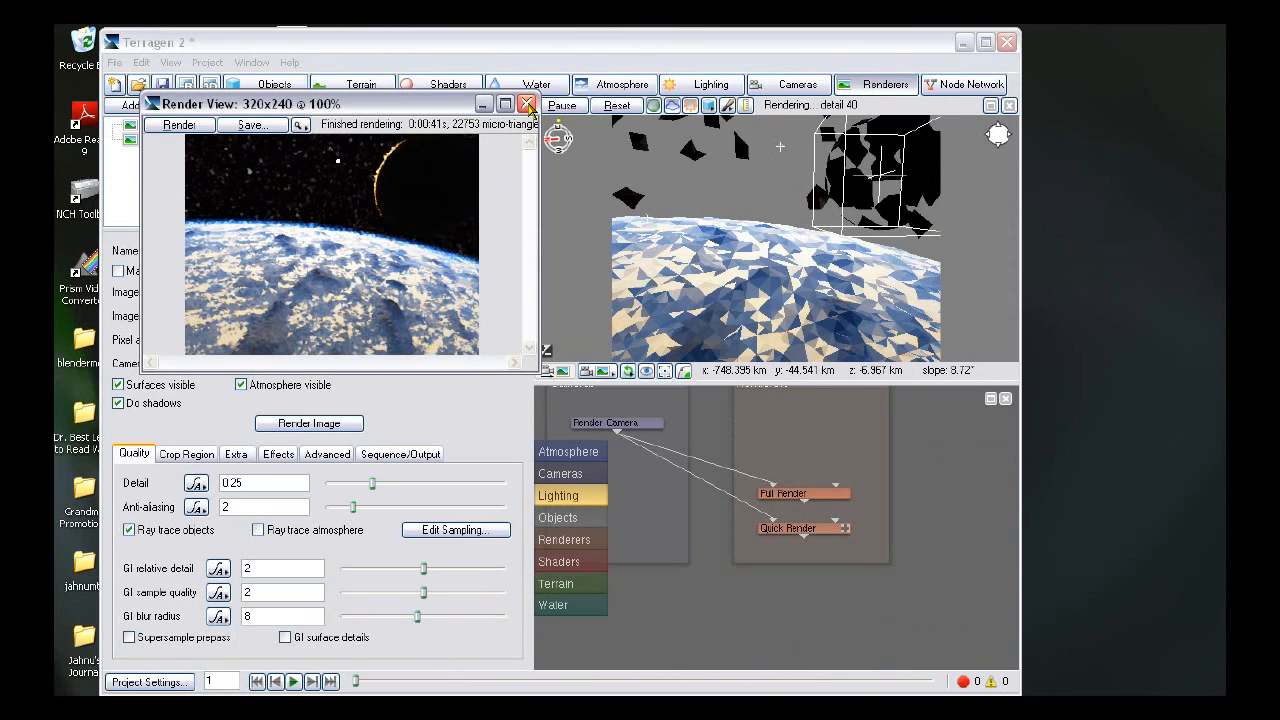
pyautogui.click(527, 104)
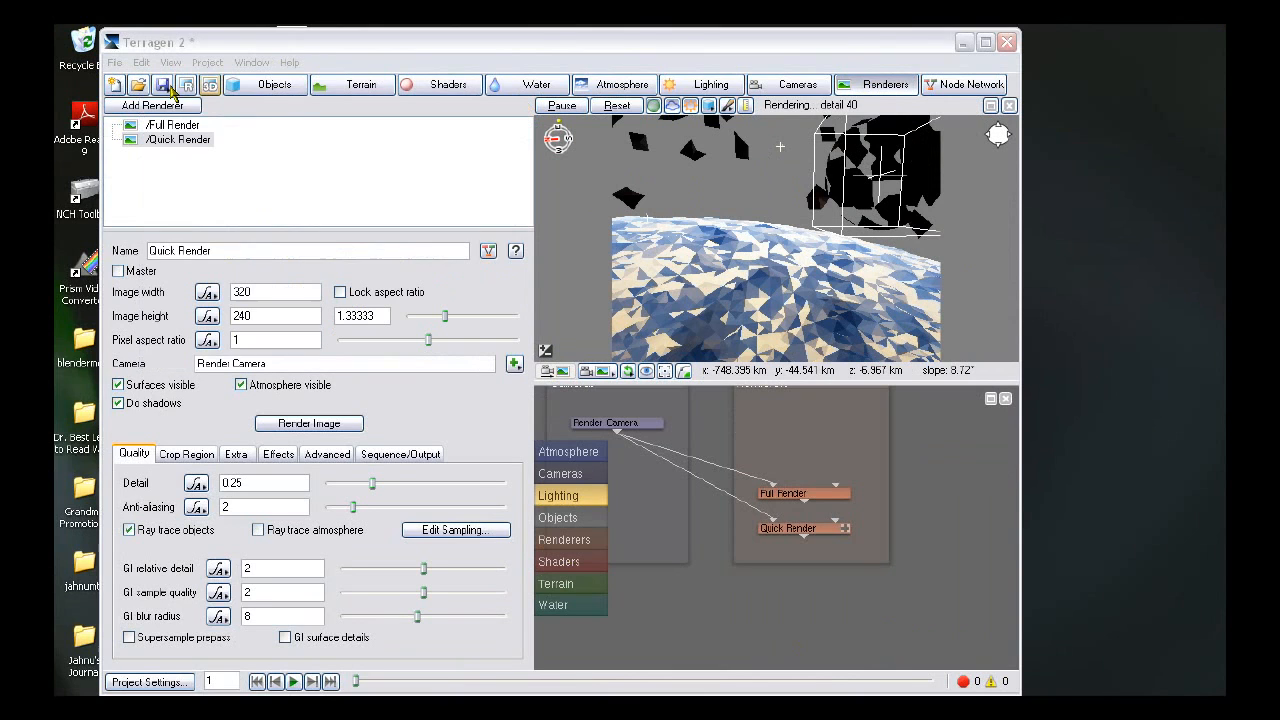
pyautogui.click(159, 86)
pyautogui.click(210, 87)
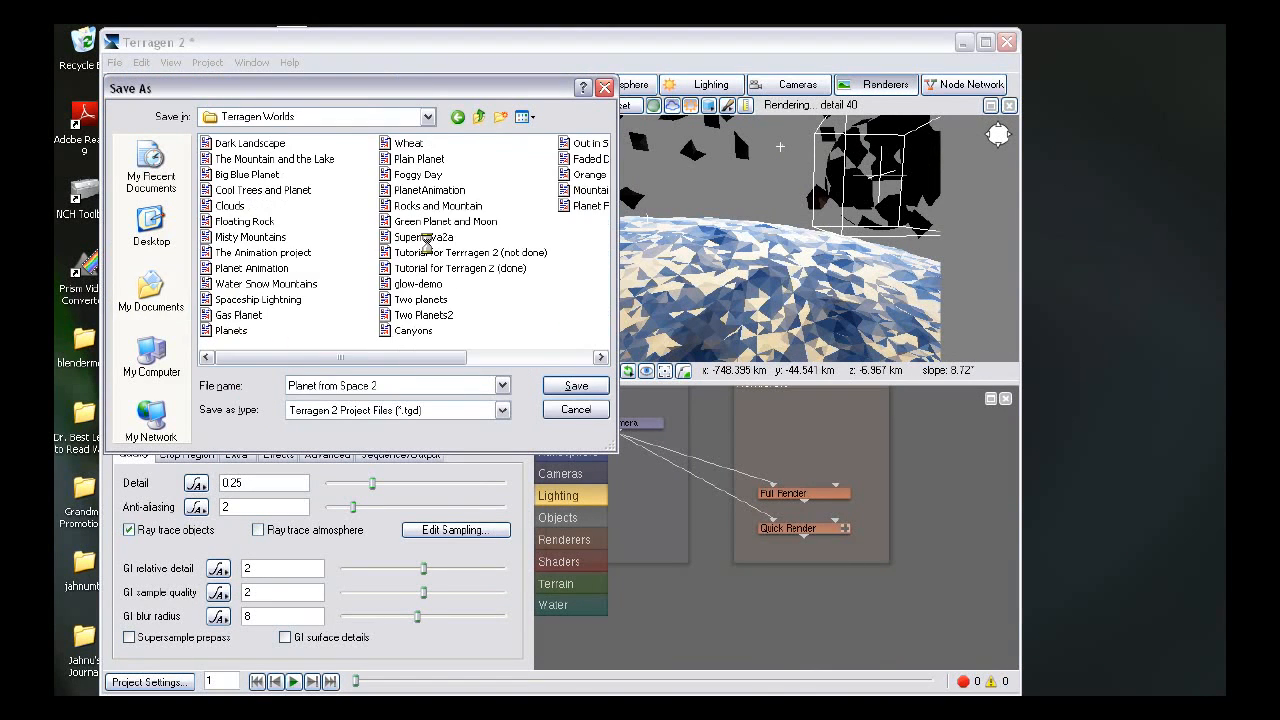
pyautogui.press('Return')
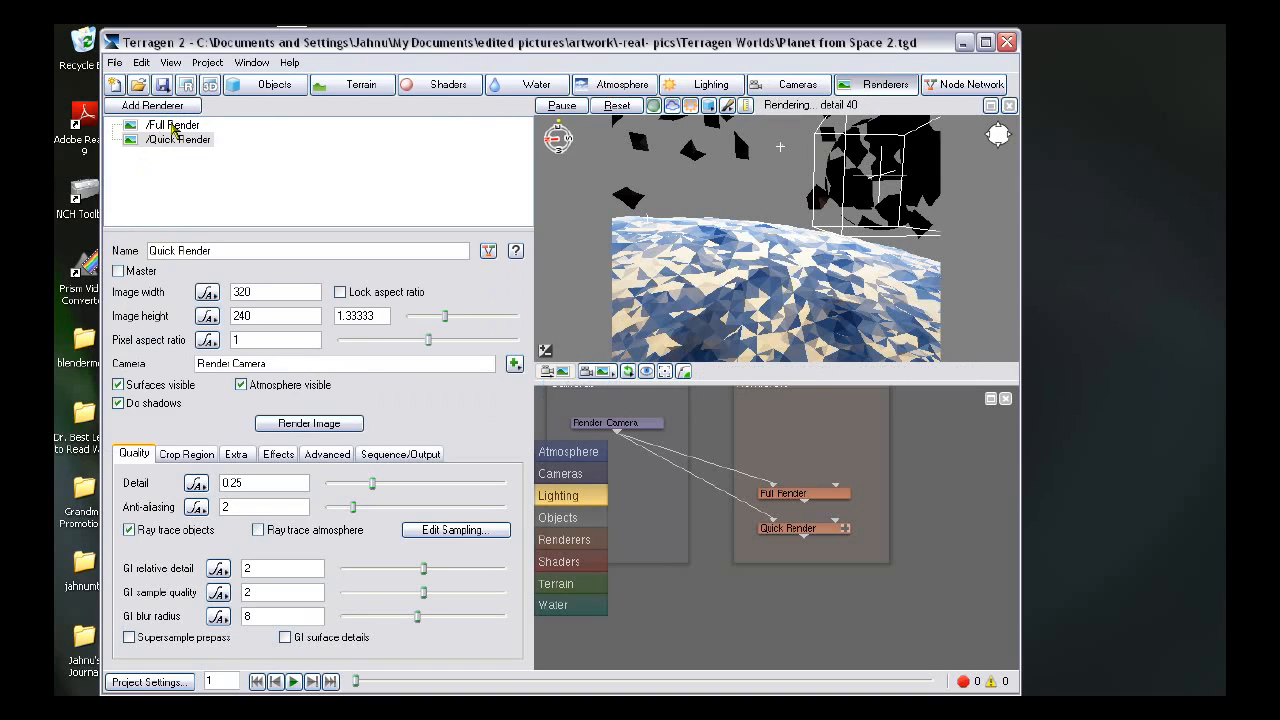
# - Lock Full Render's aspect ratio and set its image size to 800 × 600
pyautogui.click(176, 127)
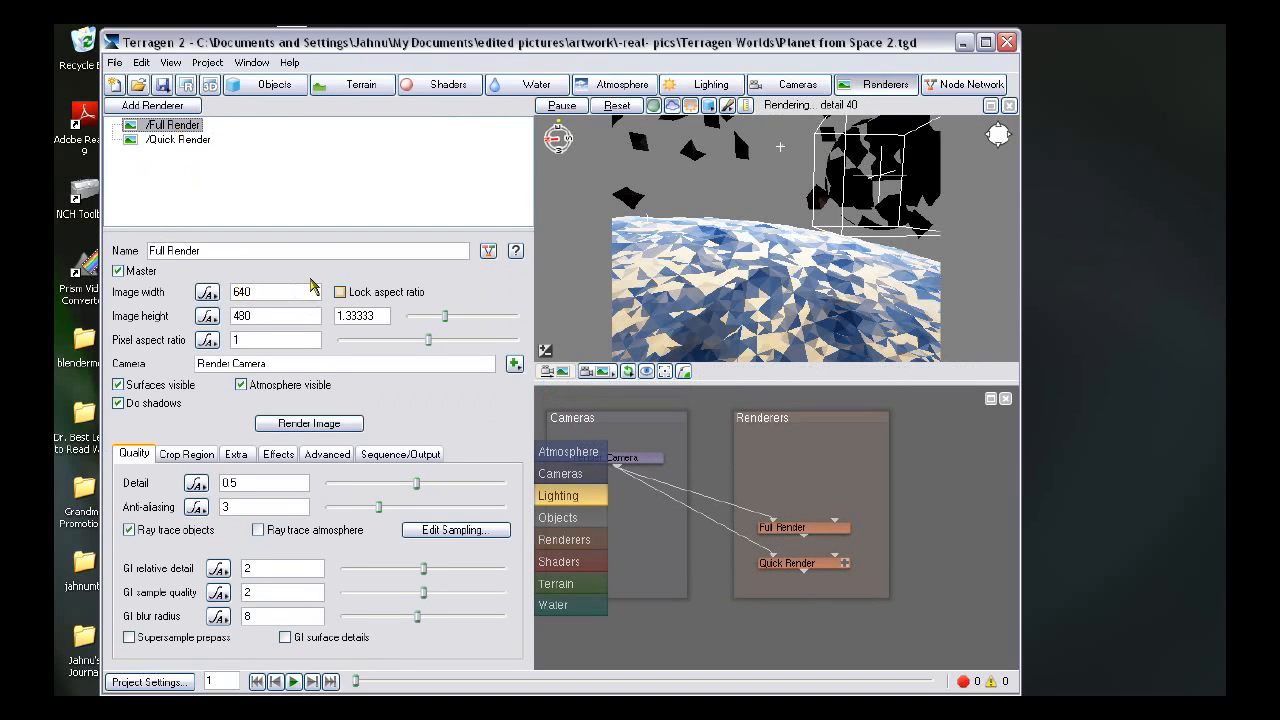
pyautogui.click(340, 293)
pyautogui.moveTo(268, 290); pyautogui.dragTo(178, 291)
pyautogui.write('800')
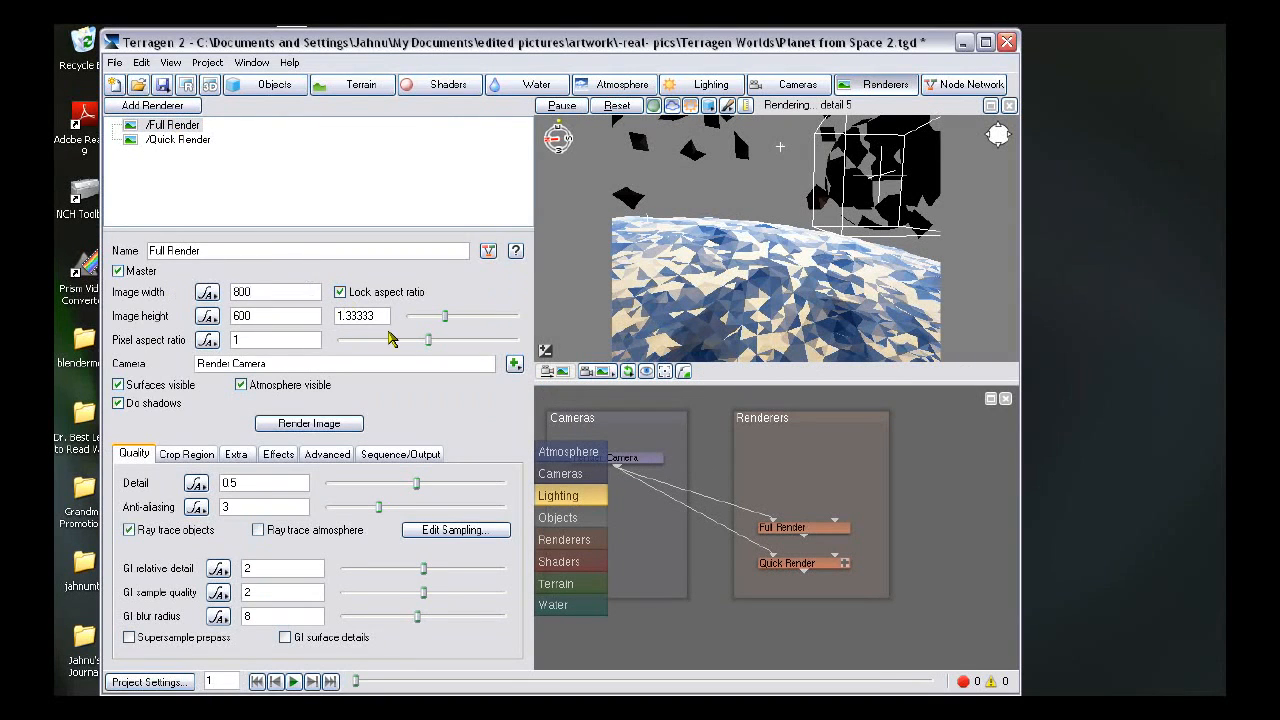
# - Set Full Render's detail to 0.9 and GI sample quality to 3, and save the project
pyautogui.click(268, 482)
pyautogui.press('BackSpace')
pyautogui.press('BackSpace')
pyautogui.press('BackSpace')
pyautogui.write('3')
pyautogui.click(162, 88)
pyautogui.click(205, 96)
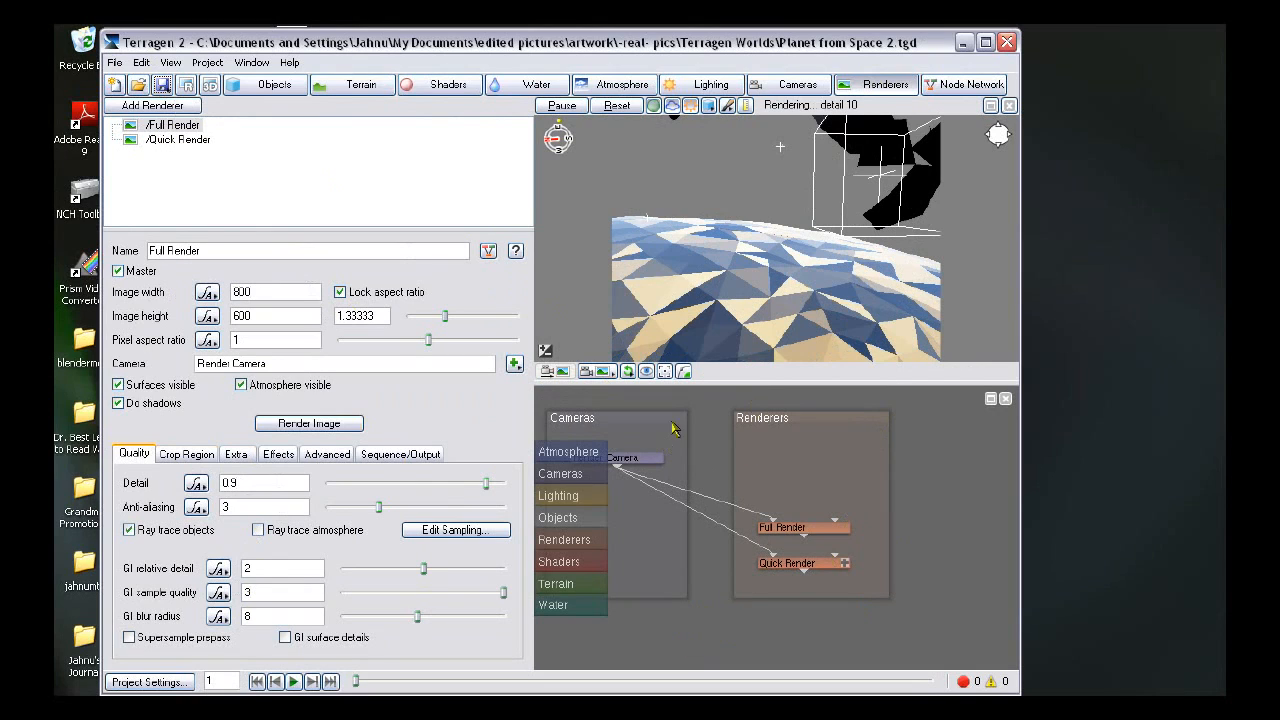
# - Render the full 800 × 600 image and save the finished render
pyautogui.click(350, 428)
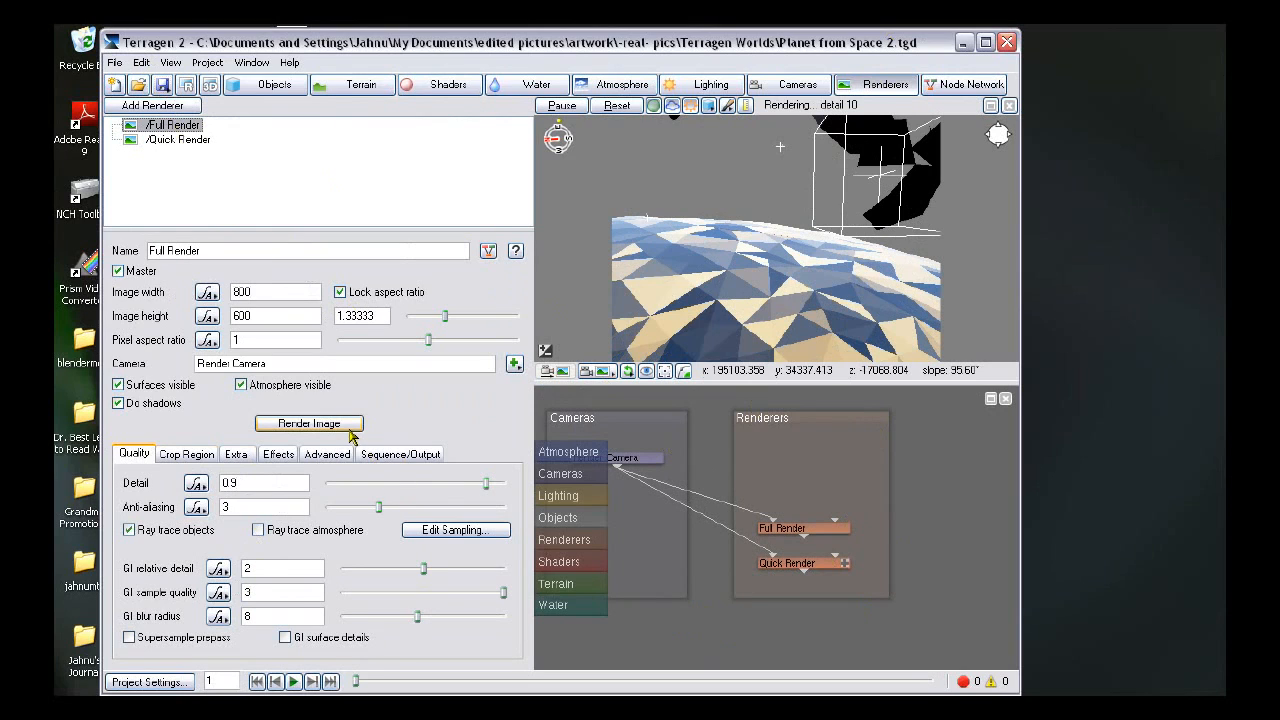
pyautogui.click(345, 430)
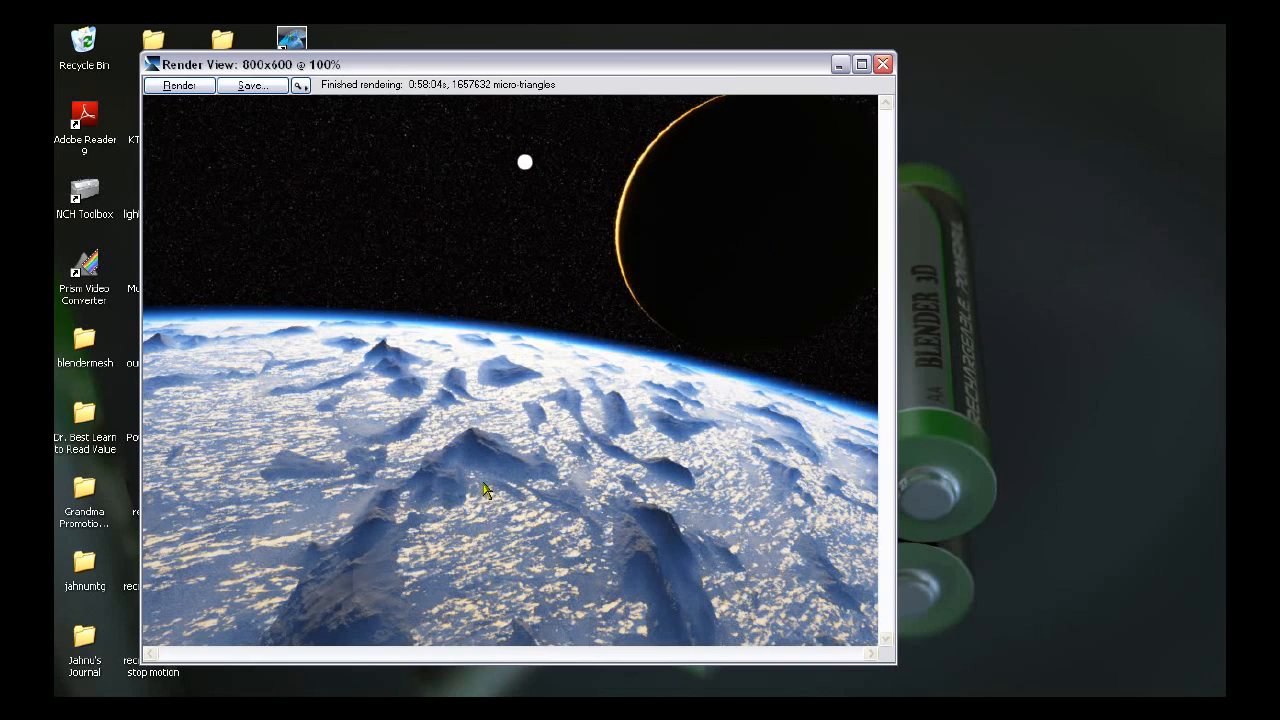
pyautogui.click(252, 85)
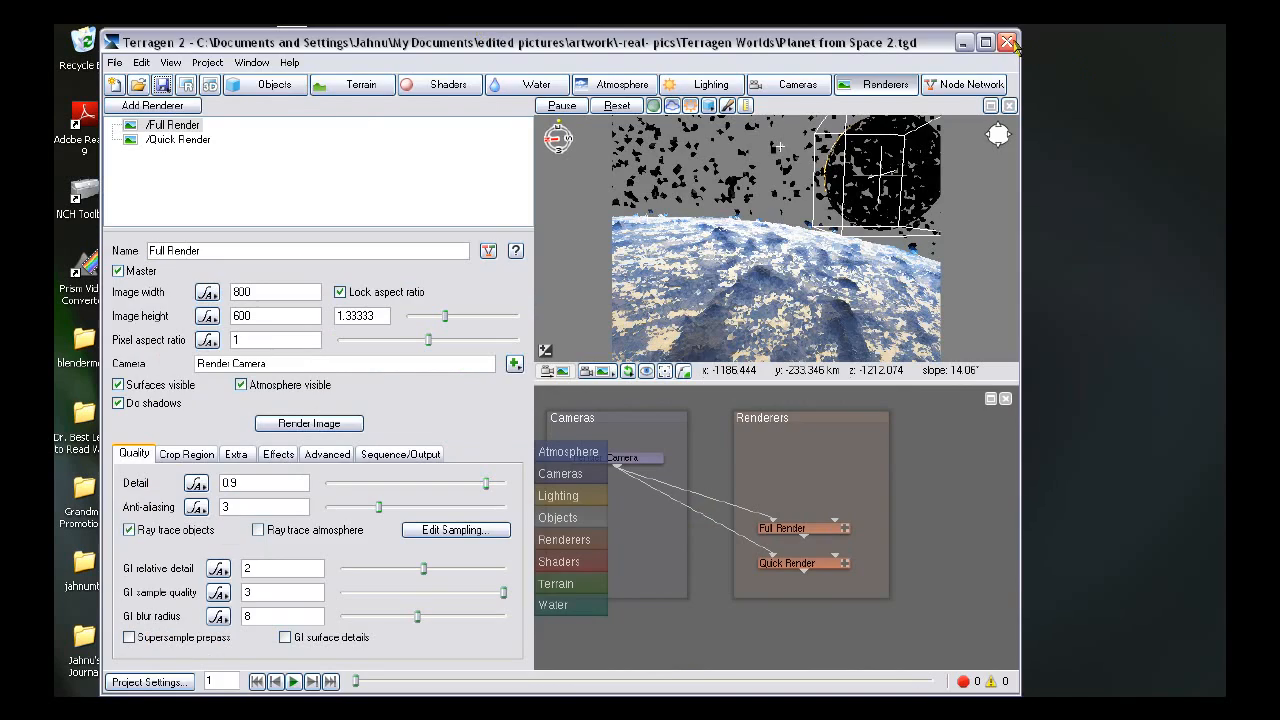
# - Switch to Photoshop and open The Mountain Planet 2 from the Terragen 2 Pictures folder
pyautogui.click(1006, 42)
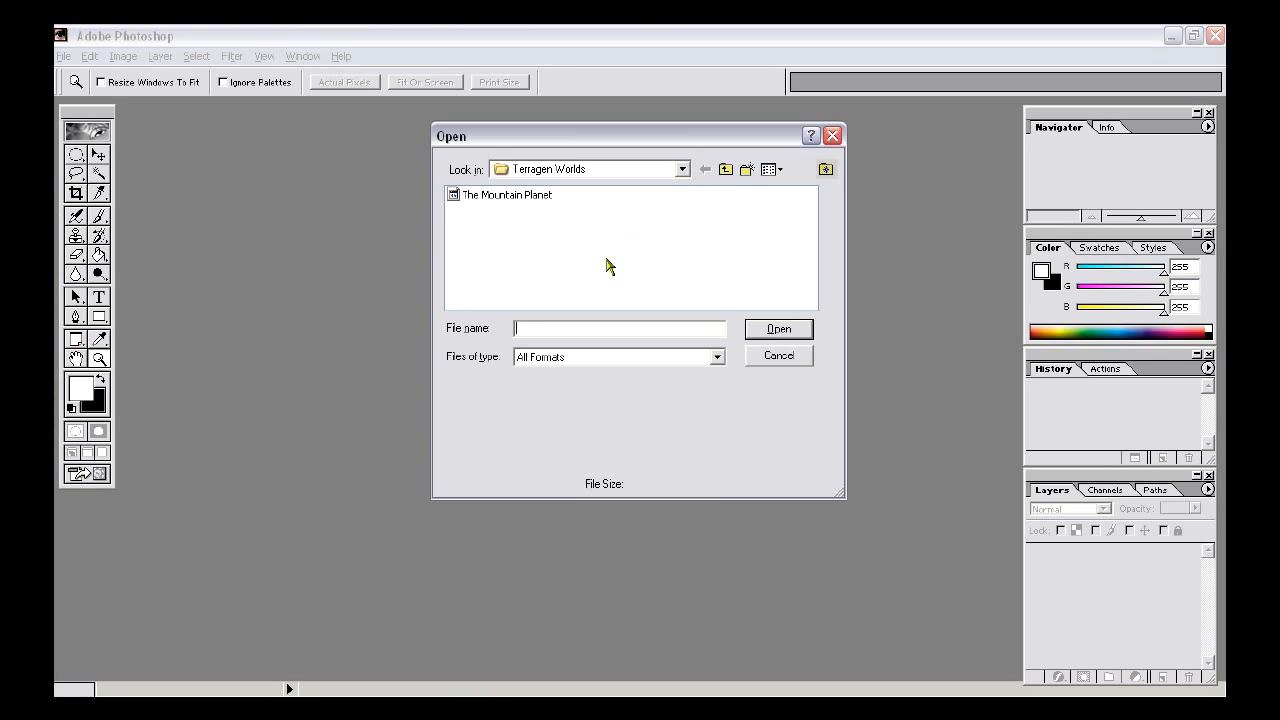
pyautogui.click(726, 170)
pyautogui.doubleClick(631, 211)
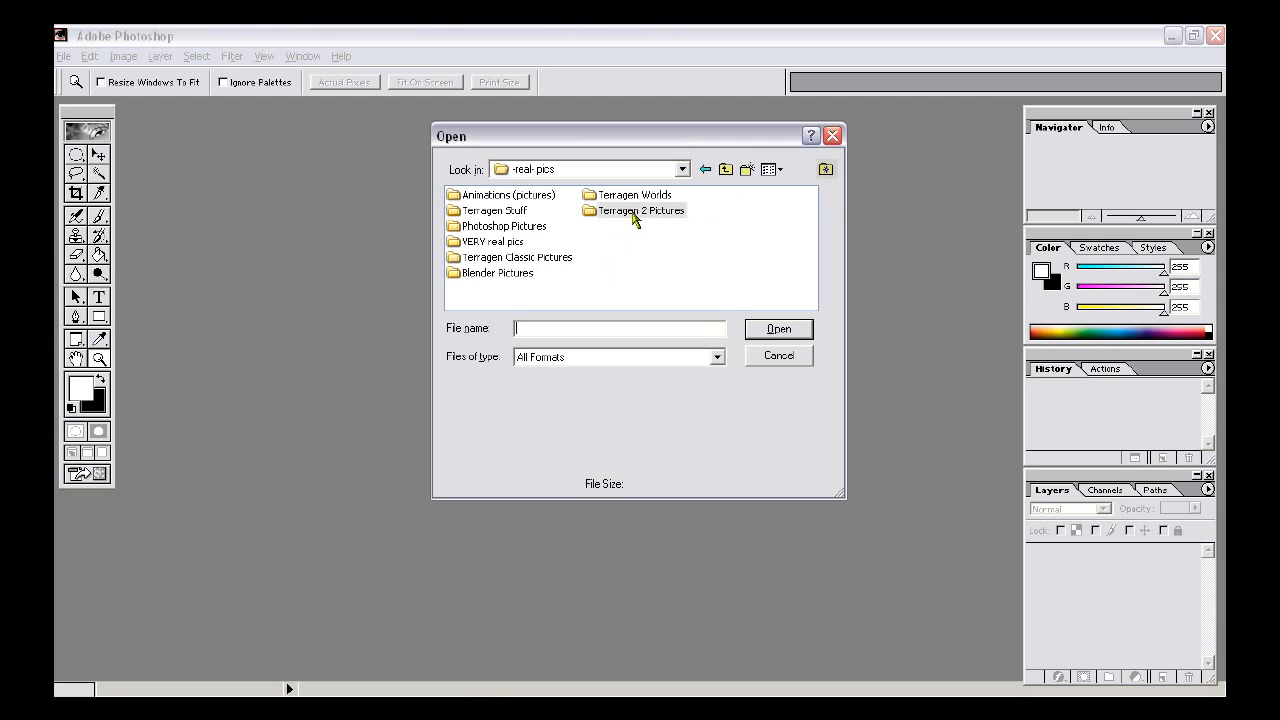
pyautogui.moveTo(477, 302); pyautogui.dragTo(840, 289)
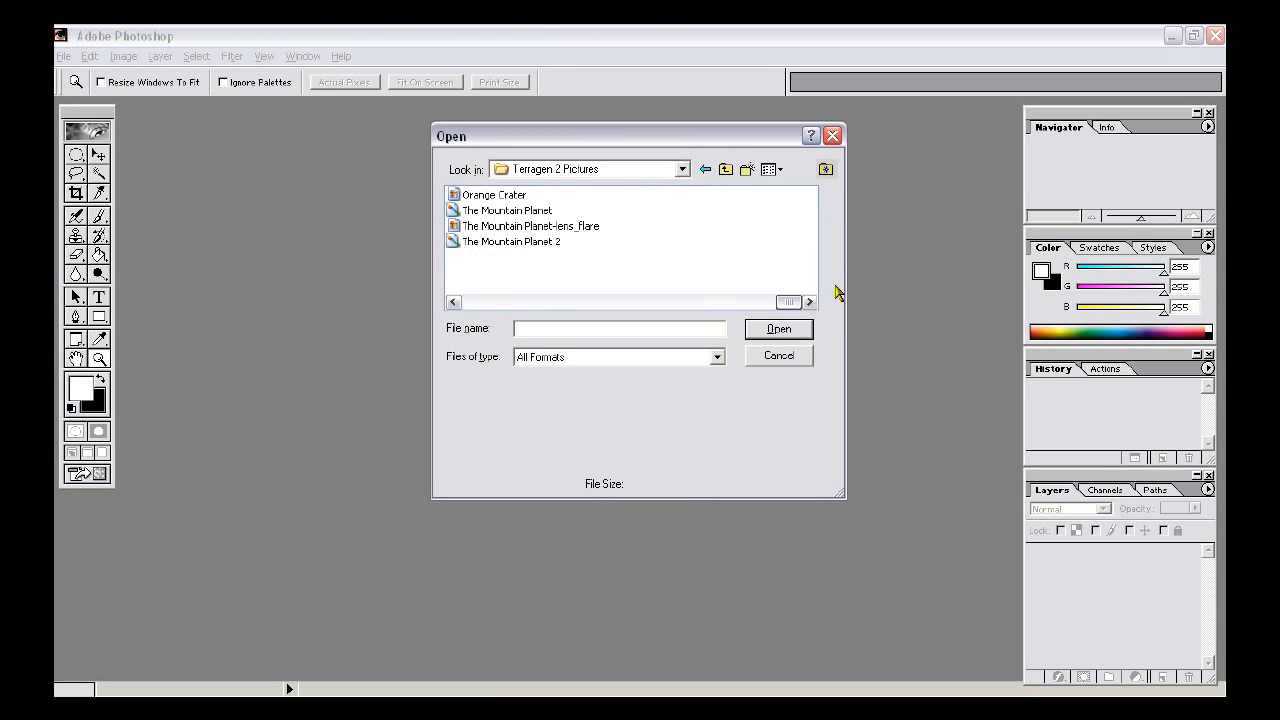
pyautogui.click(521, 243)
pyautogui.click(800, 330)
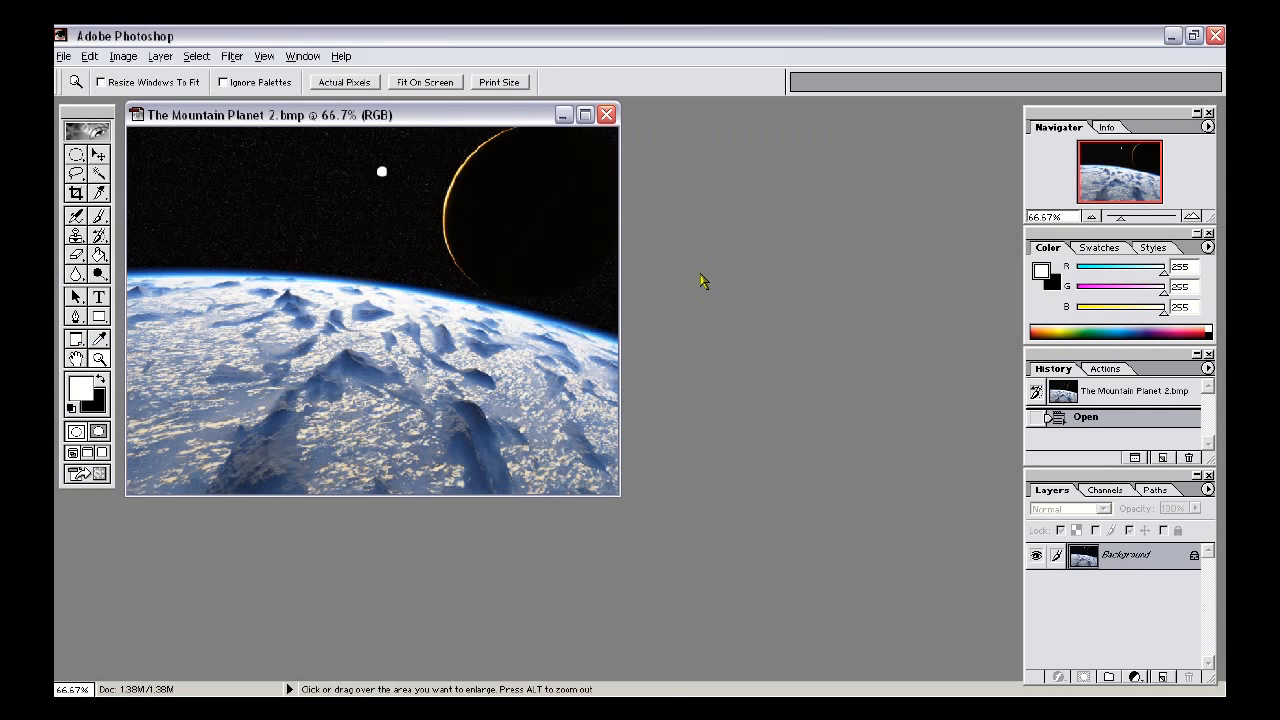
# - Zoom in on the sun and select its disc with an elliptical marquee
pyautogui.rightClick(492, 258)
pyautogui.click(519, 227)
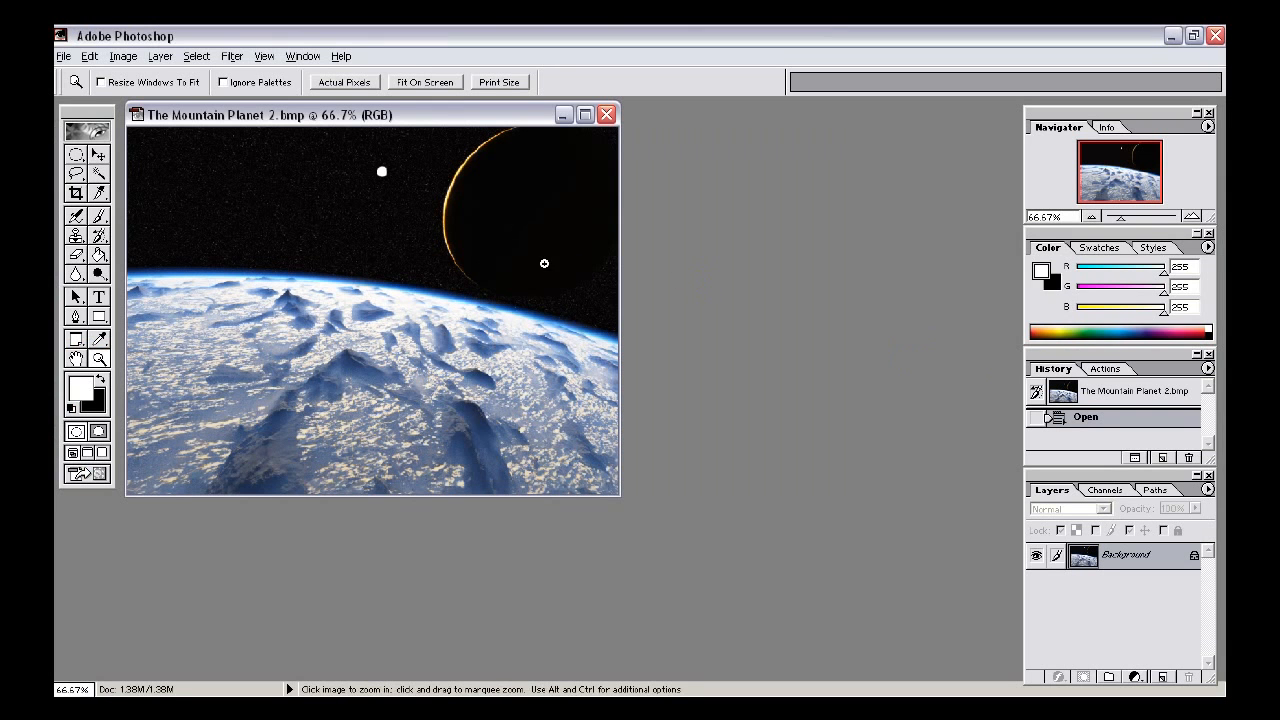
pyautogui.rightClick(530, 268)
pyautogui.click(552, 277)
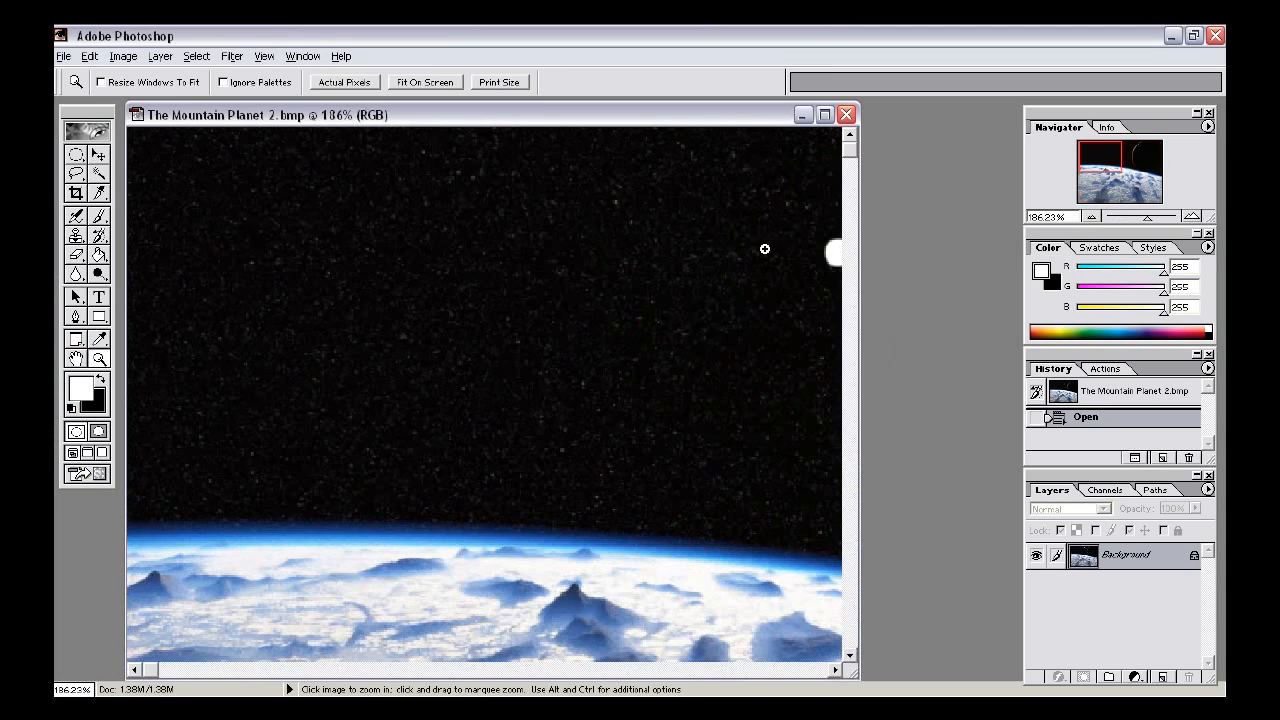
pyautogui.moveTo(746, 249); pyautogui.dragTo(485, 251)
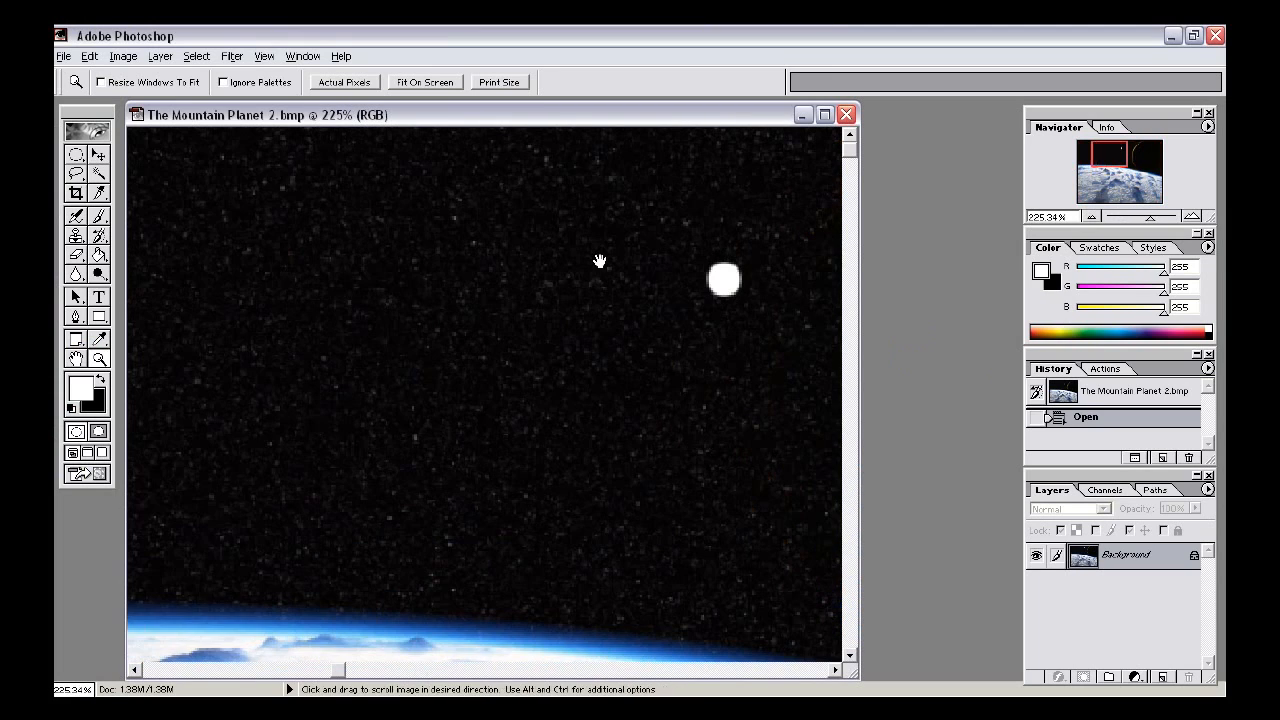
pyautogui.moveTo(740, 271); pyautogui.dragTo(585, 271)
pyautogui.press('m')
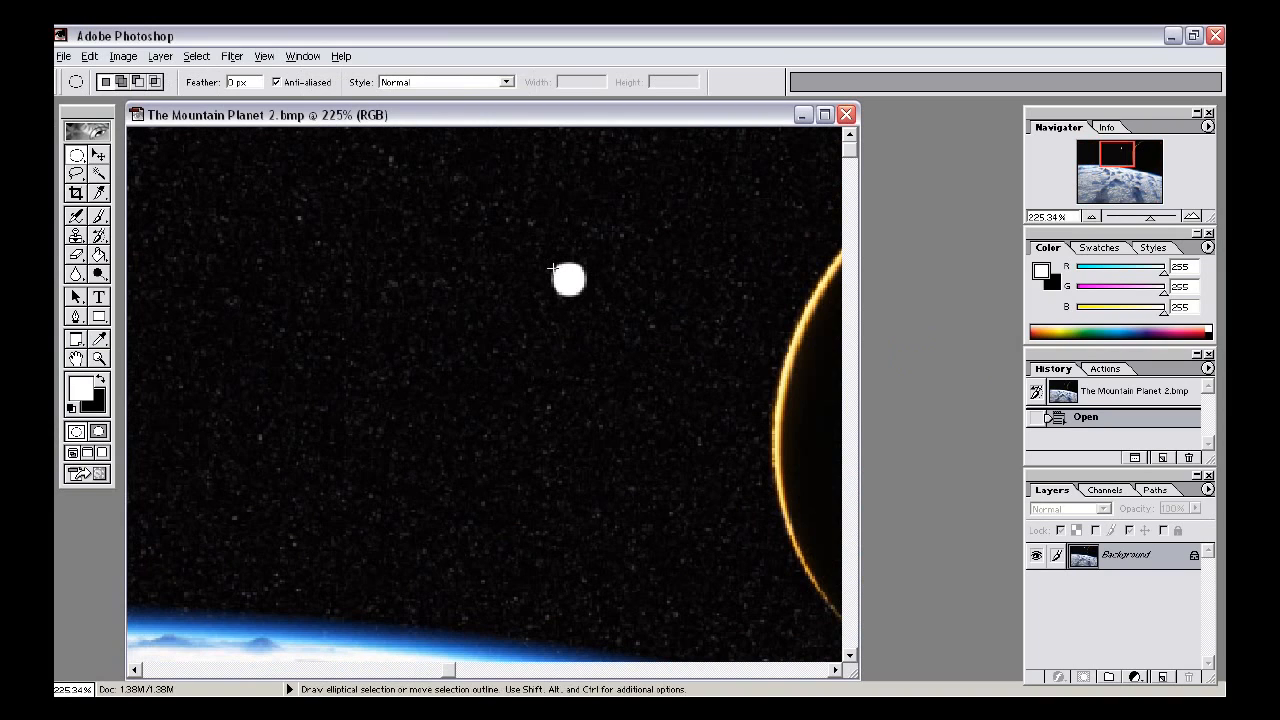
pyautogui.click(75, 163)
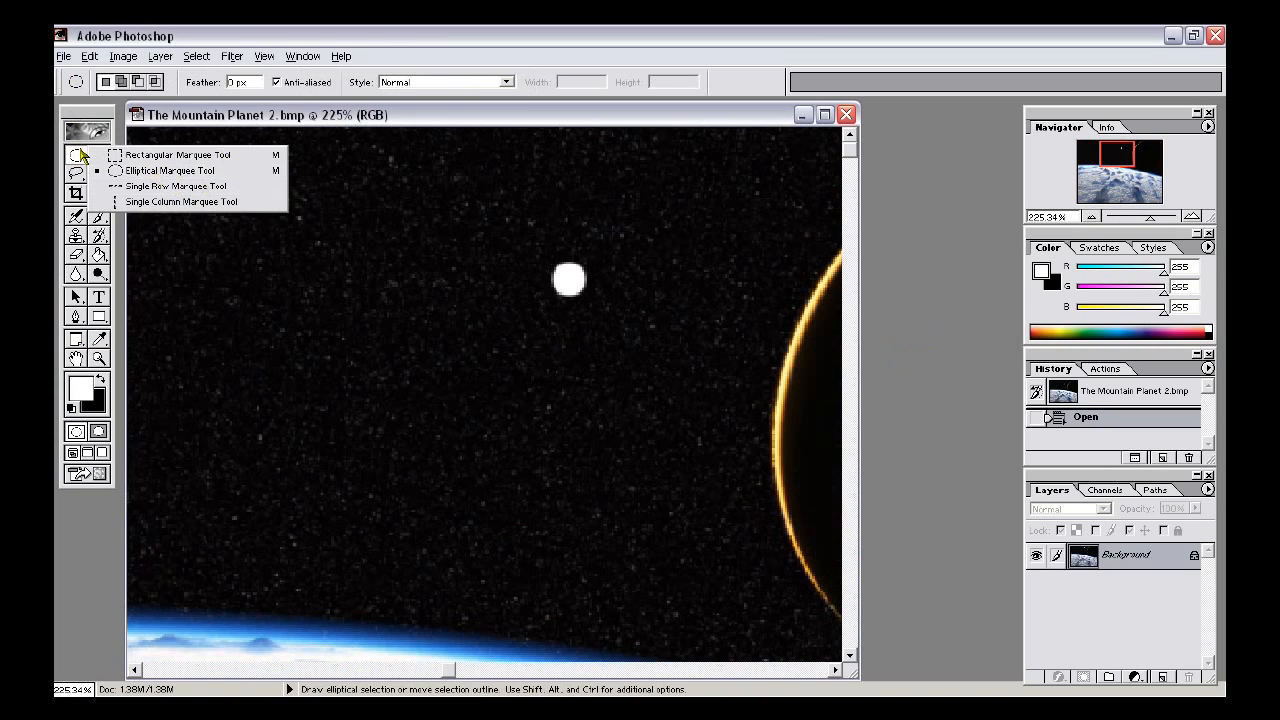
pyautogui.click(378, 29)
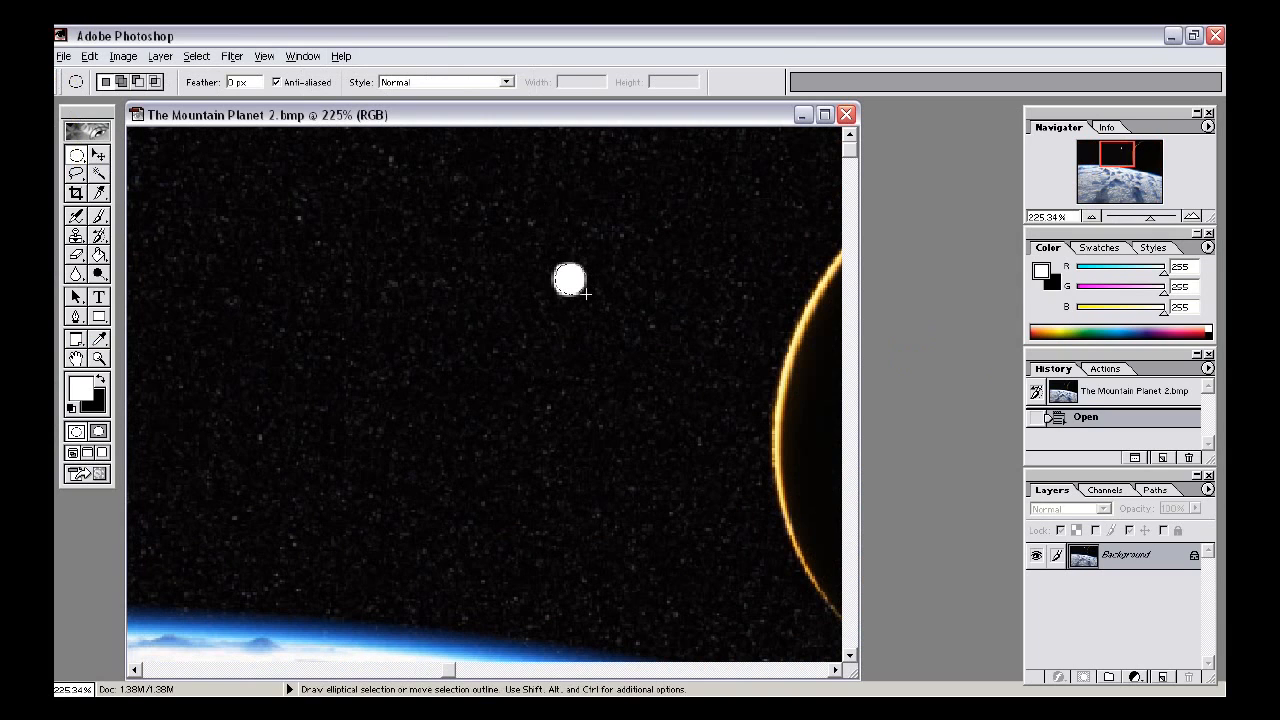
pyautogui.moveTo(553, 263); pyautogui.dragTo(590, 298)
pyautogui.moveTo(594, 293); pyautogui.dragTo(595, 291)
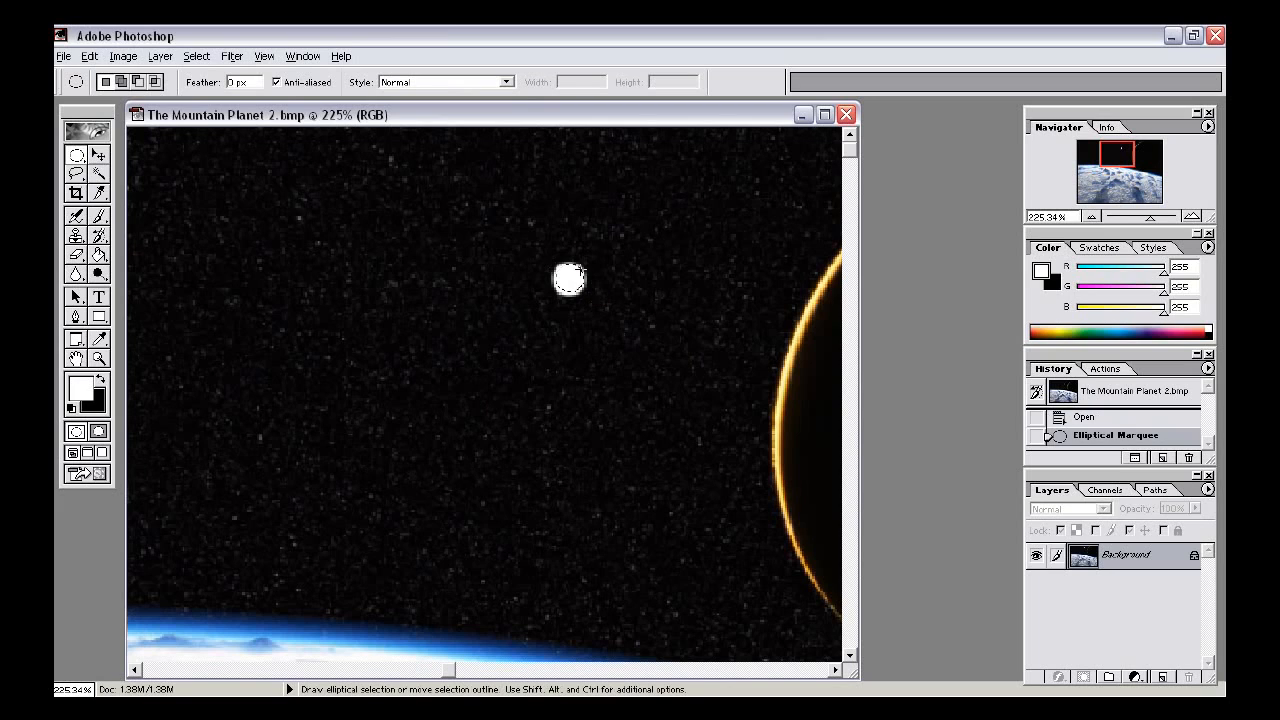
# - Create a new layer and fill the sun selection with white on it
pyautogui.click(1163, 677)
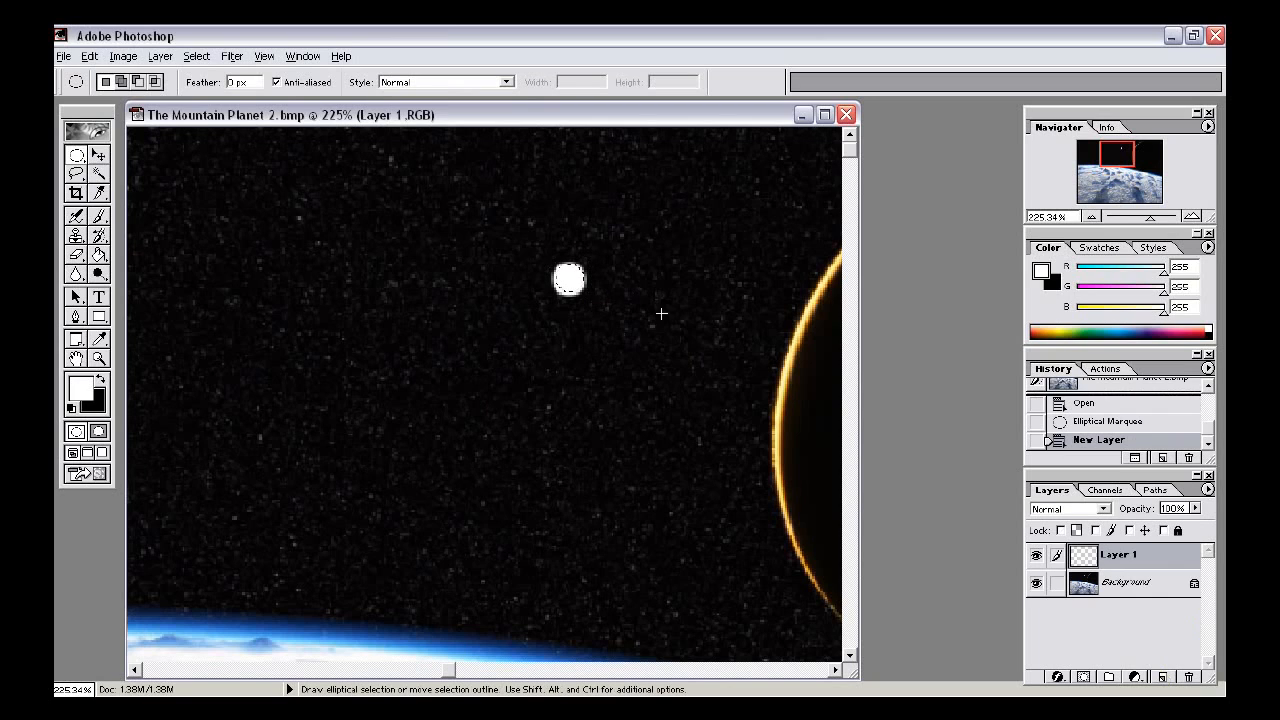
pyautogui.moveTo(568, 281); pyautogui.dragTo(569, 282)
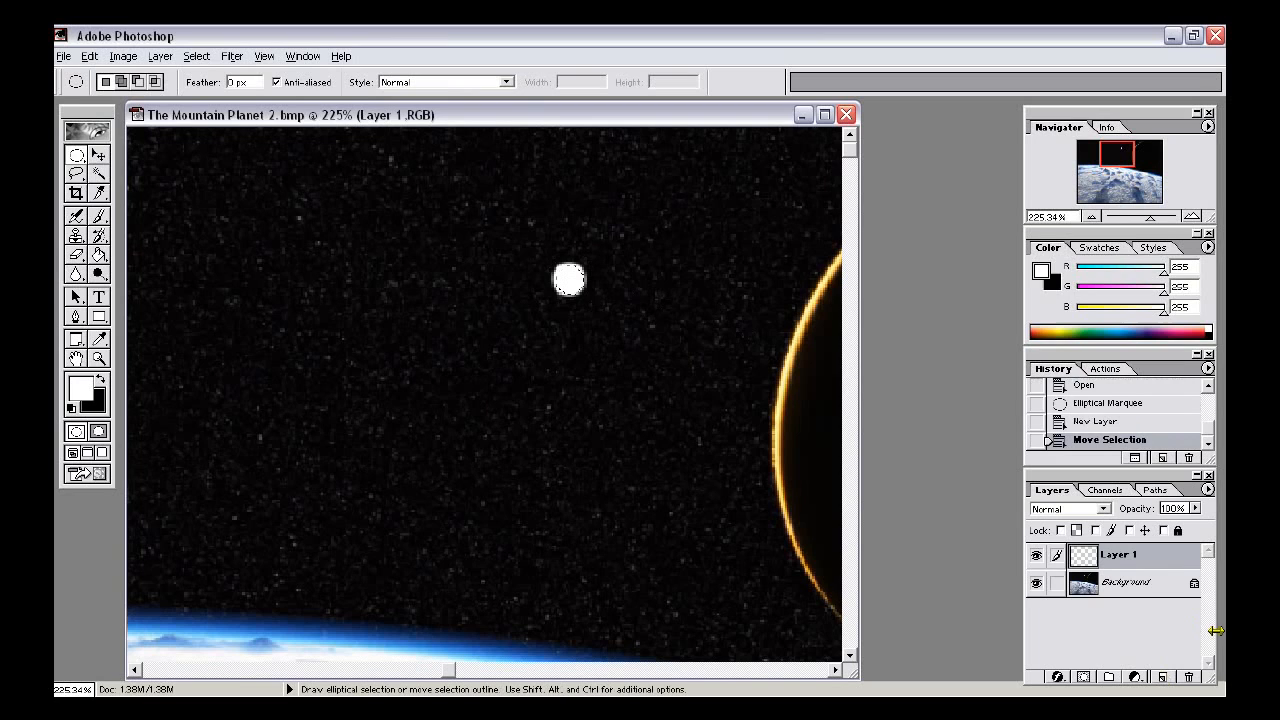
pyautogui.press('g')
pyautogui.click(563, 279)
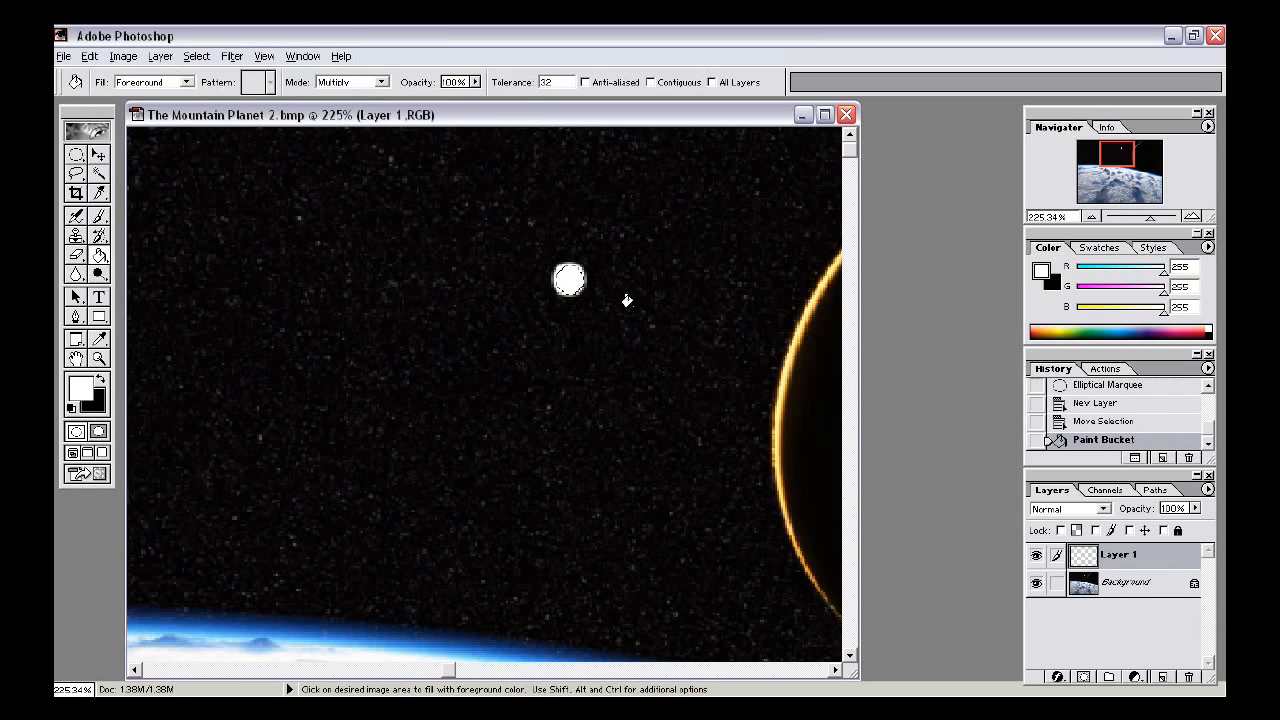
# - Deselect and add an Outer Glow style to the sun layer with spread 12
pyautogui.press('m')
pyautogui.click(631, 304)
pyautogui.doubleClick(1126, 562)
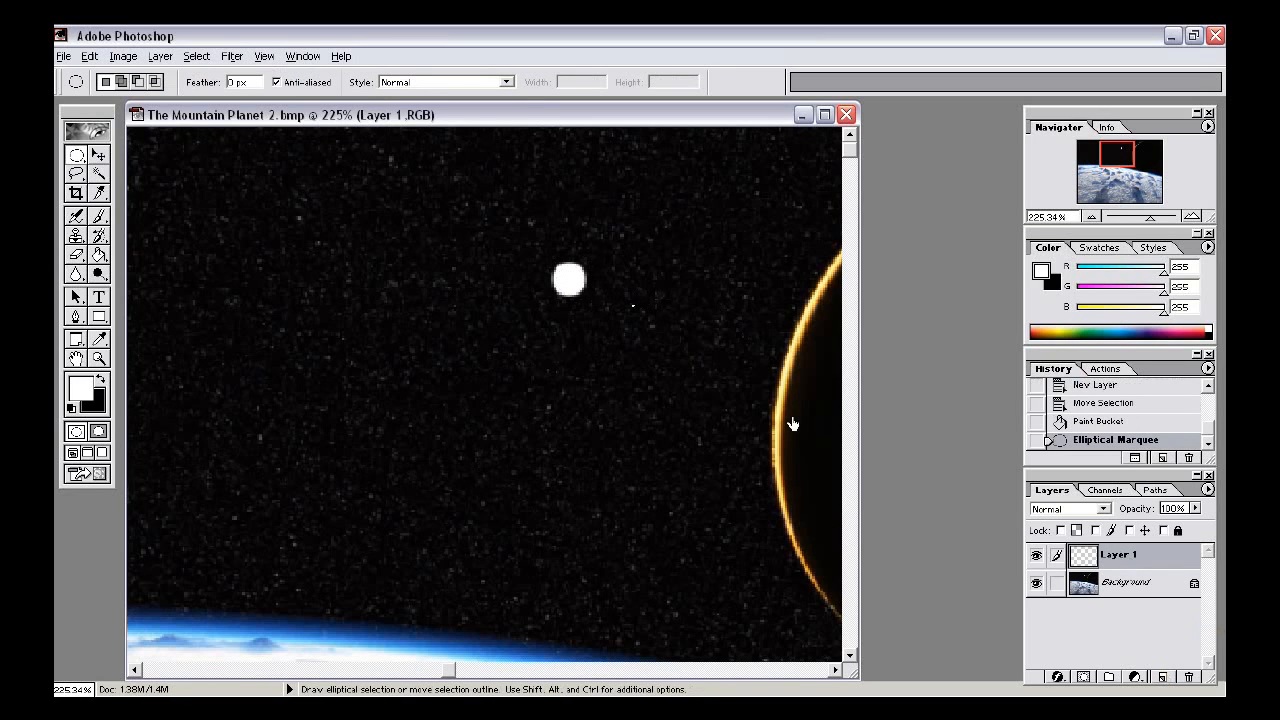
pyautogui.click(610, 284)
pyautogui.moveTo(700, 178); pyautogui.dragTo(798, 139)
pyautogui.moveTo(898, 342); pyautogui.dragTo(913, 336)
pyautogui.click(897, 318)
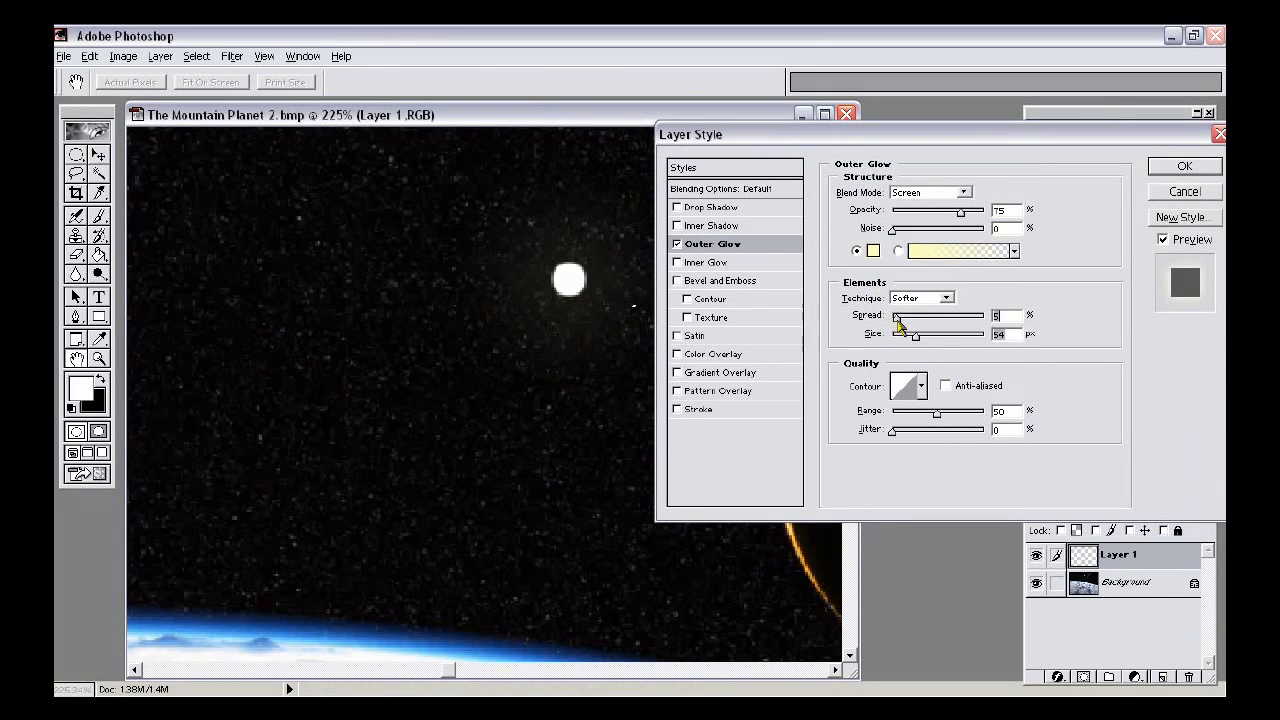
# - Switch the Outer Glow blend mode to Normal, adjust its size, and apply the layer style
pyautogui.click(872, 251)
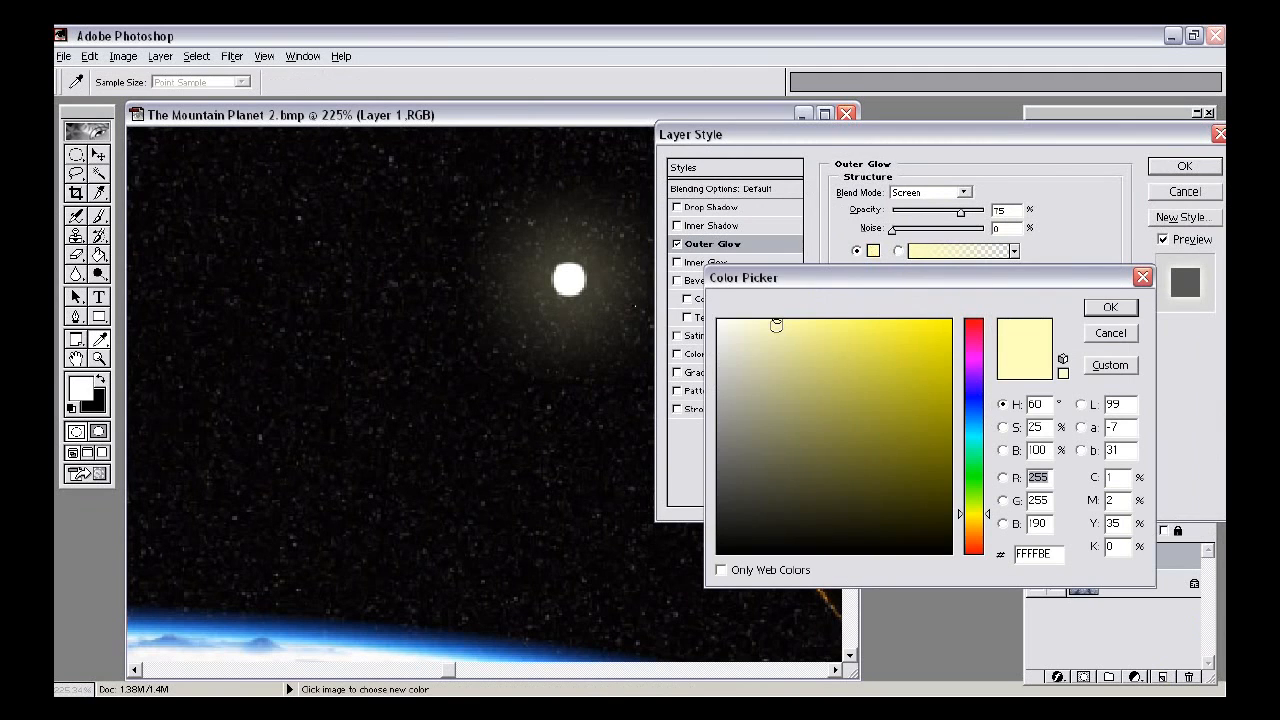
pyautogui.click(1110, 333)
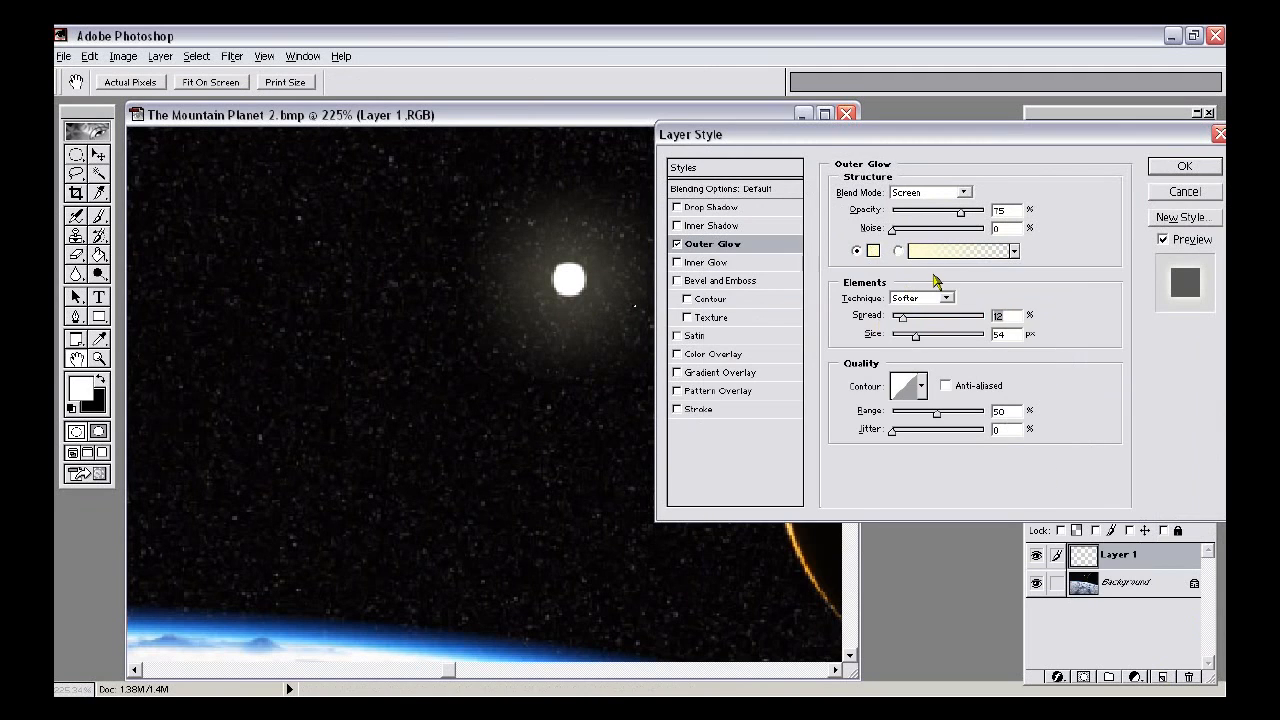
pyautogui.click(963, 192)
pyautogui.click(951, 206)
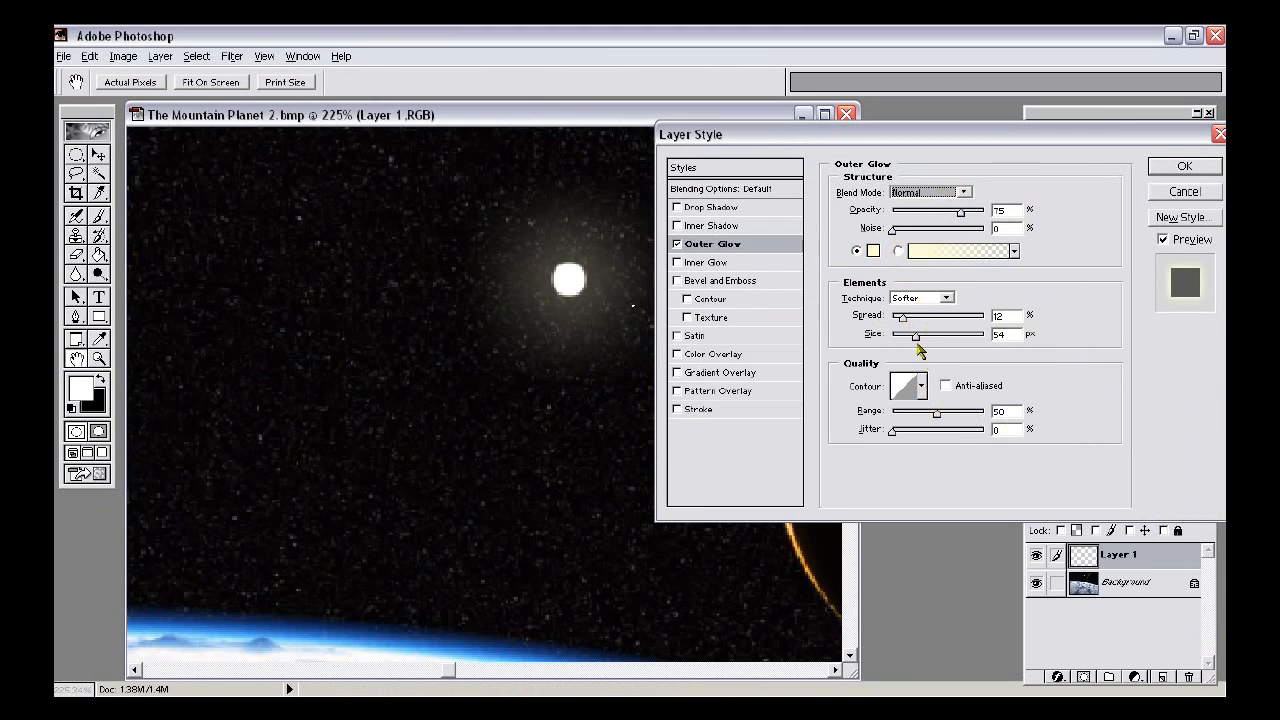
pyautogui.moveTo(914, 338); pyautogui.dragTo(907, 320)
pyautogui.moveTo(929, 146); pyautogui.dragTo(1058, 60)
pyautogui.moveTo(1038, 231); pyautogui.dragTo(1069, 256)
pyautogui.moveTo(964, 56); pyautogui.dragTo(829, 62)
pyautogui.click(1183, 95)
# - Zoom and pan around the image to inspect the sun's glow
pyautogui.keyDown('alt'); pyautogui.scroll(-5, 560, 357); pyautogui.keyUp('alt')
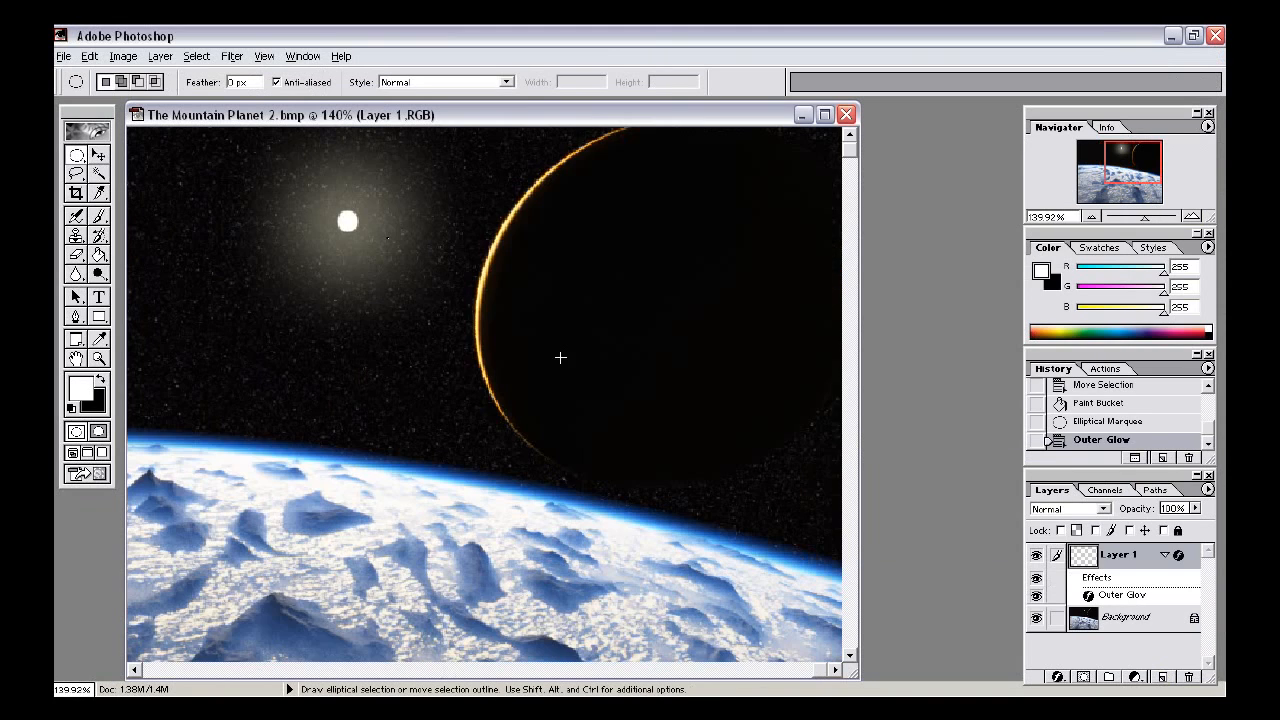
pyautogui.keyDown('alt'); pyautogui.scroll(-1, 560, 357); pyautogui.keyUp('alt')
pyautogui.keyDown('alt'); pyautogui.scroll(-2, 560, 352); pyautogui.keyUp('alt')
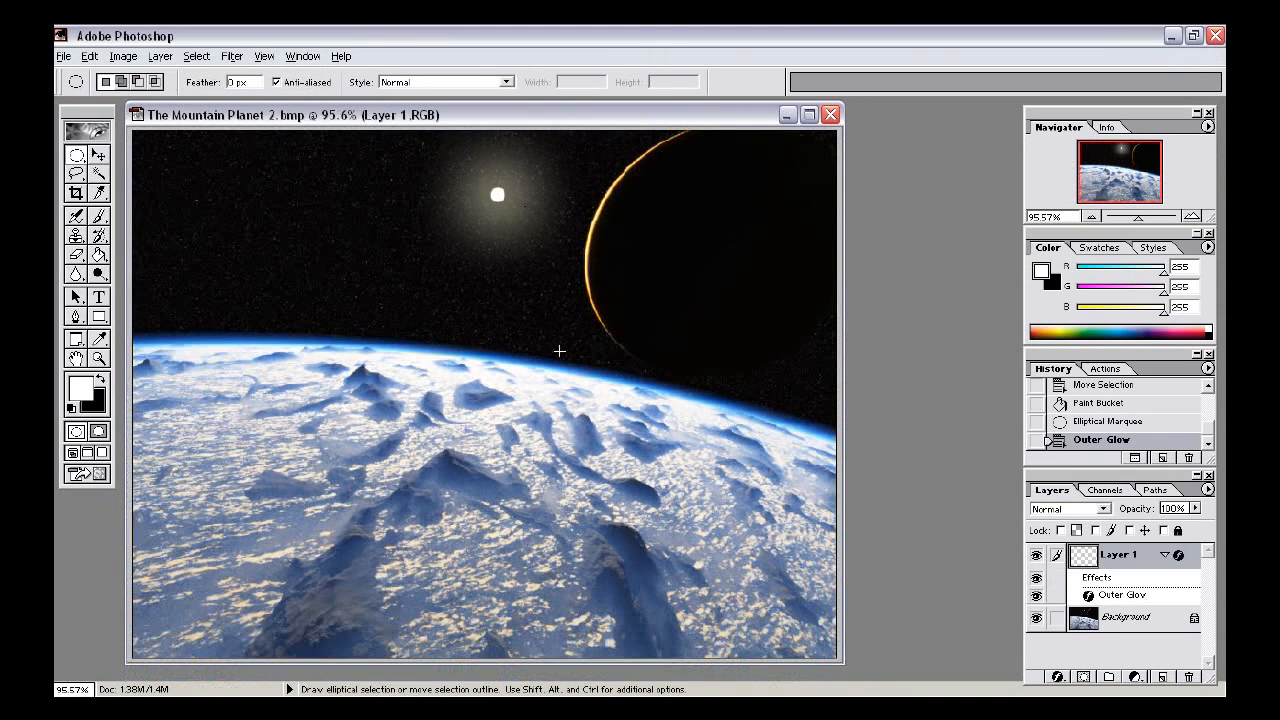
pyautogui.keyDown('alt'); pyautogui.scroll(2, 583, 243); pyautogui.keyUp('alt')
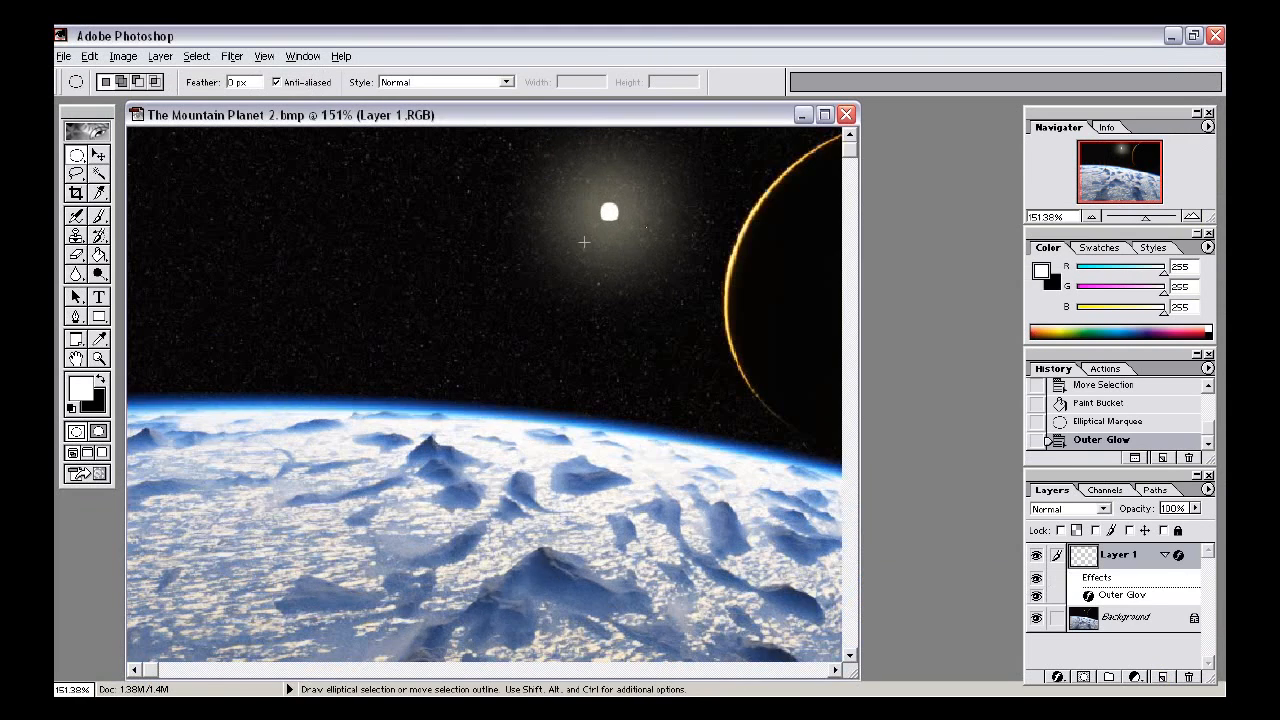
pyautogui.keyDown('alt'); pyautogui.scroll(3, 583, 243); pyautogui.keyUp('alt')
pyautogui.moveTo(760, 275); pyautogui.dragTo(417, 263)
pyautogui.keyDown('alt'); pyautogui.scroll(1, 417, 263); pyautogui.keyUp('alt')
pyautogui.moveTo(300, 330); pyautogui.dragTo(349, 352)
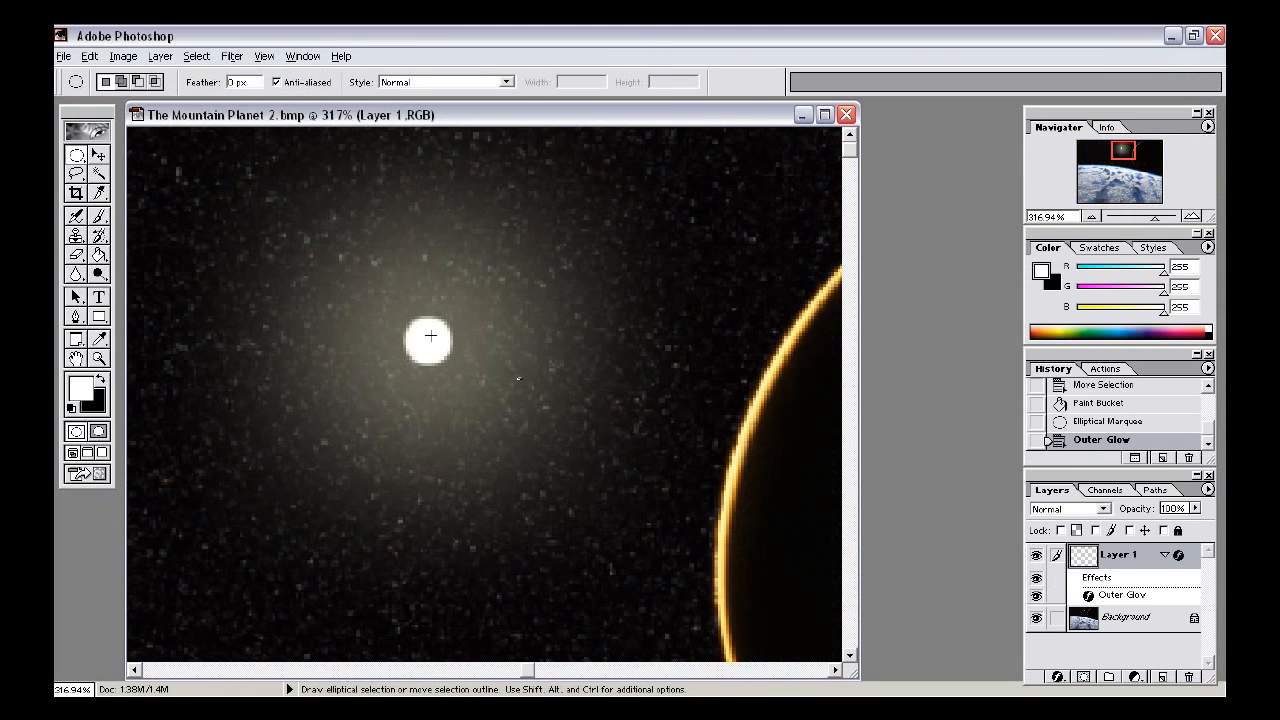
# - Try softening the sun's edge on the glow layer with the Blur tool, then undo the strokes
pyautogui.click(99, 215)
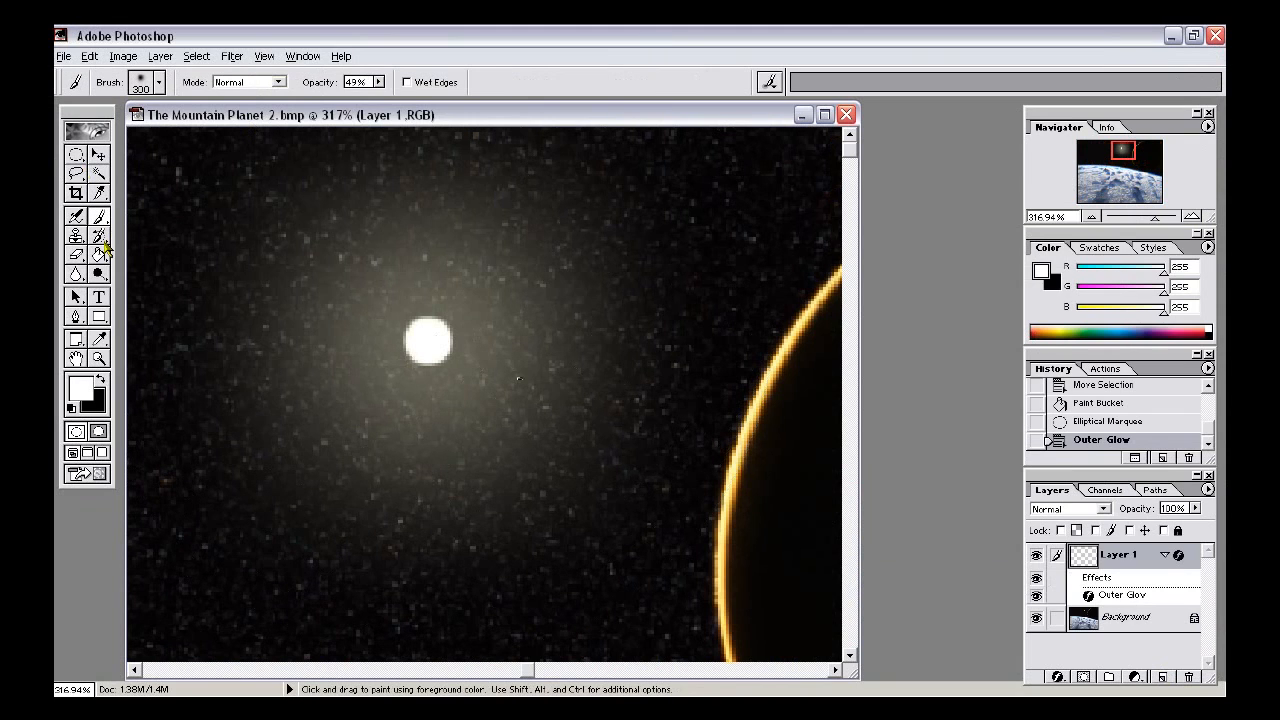
pyautogui.press('r')
pyautogui.moveTo(427, 341); pyautogui.dragTo(430, 342)
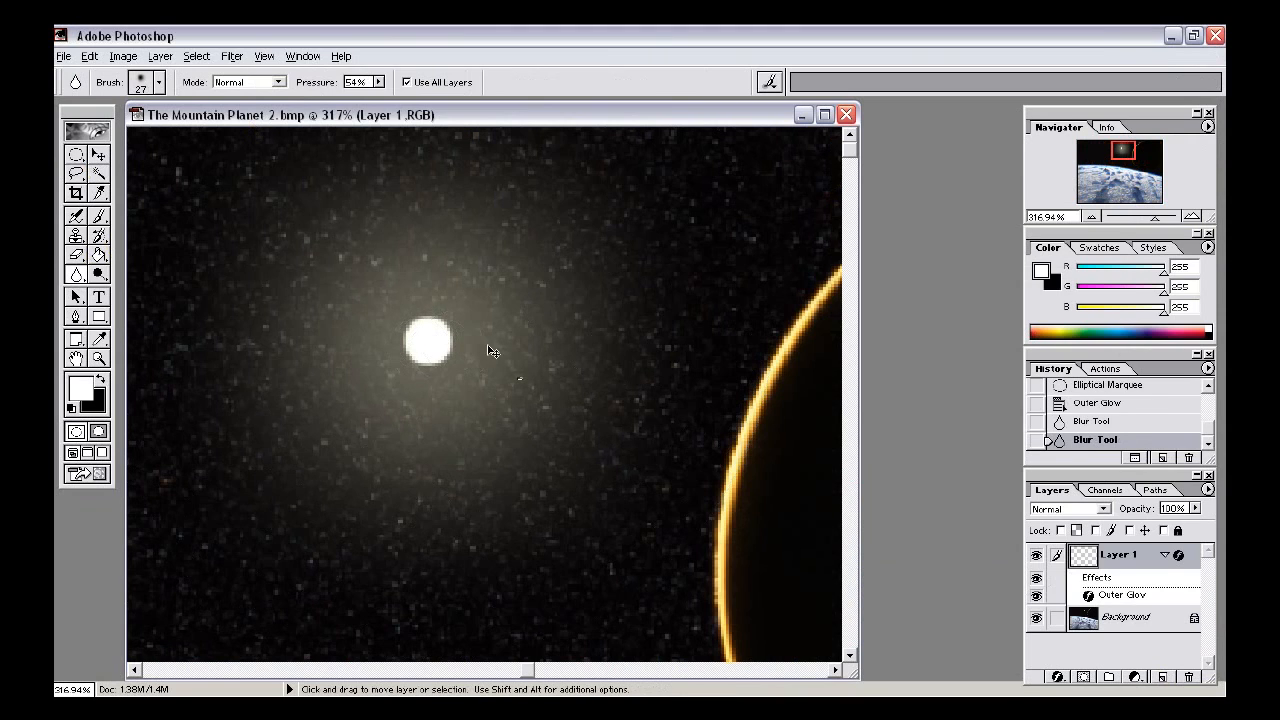
pyautogui.hotkey('ctrl', 'alt', 'z')
pyautogui.hotkey('ctrl', 'alt', 'z')
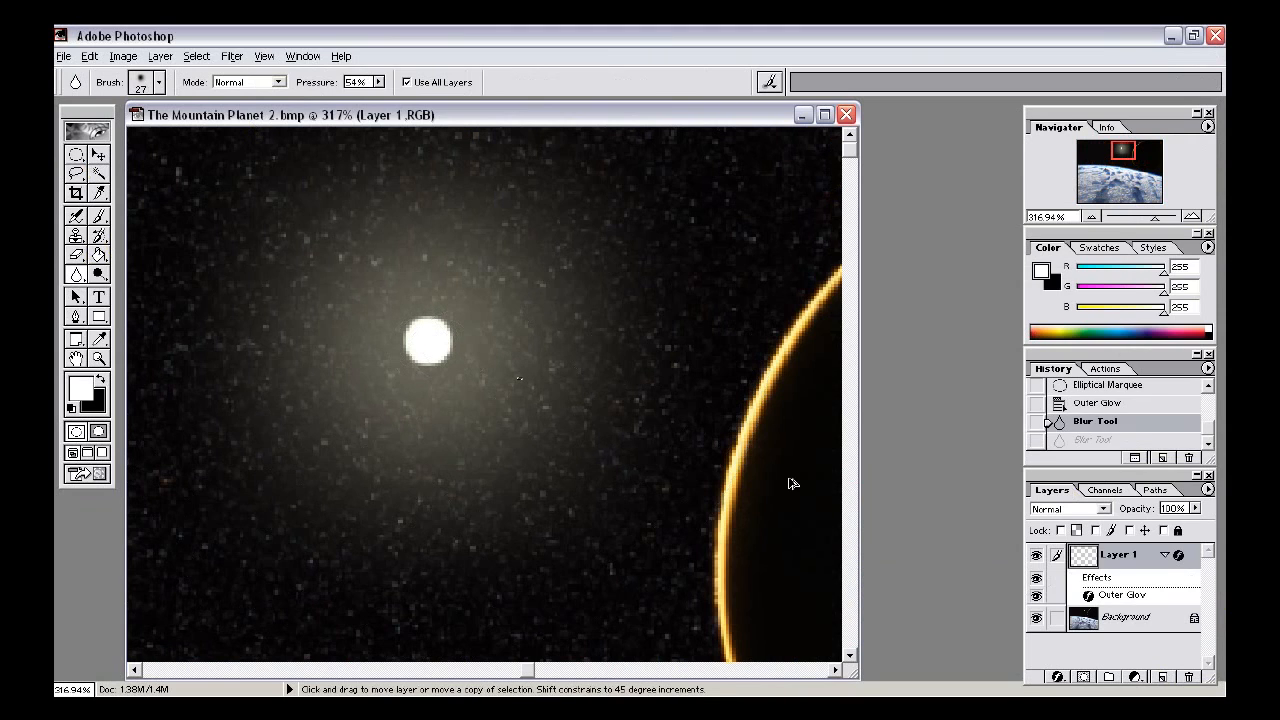
# - Try blurring the sun's edge on the background layer, then undo back to the Outer Glow state
pyautogui.click(1100, 617)
pyautogui.moveTo(404, 349); pyautogui.dragTo(423, 343)
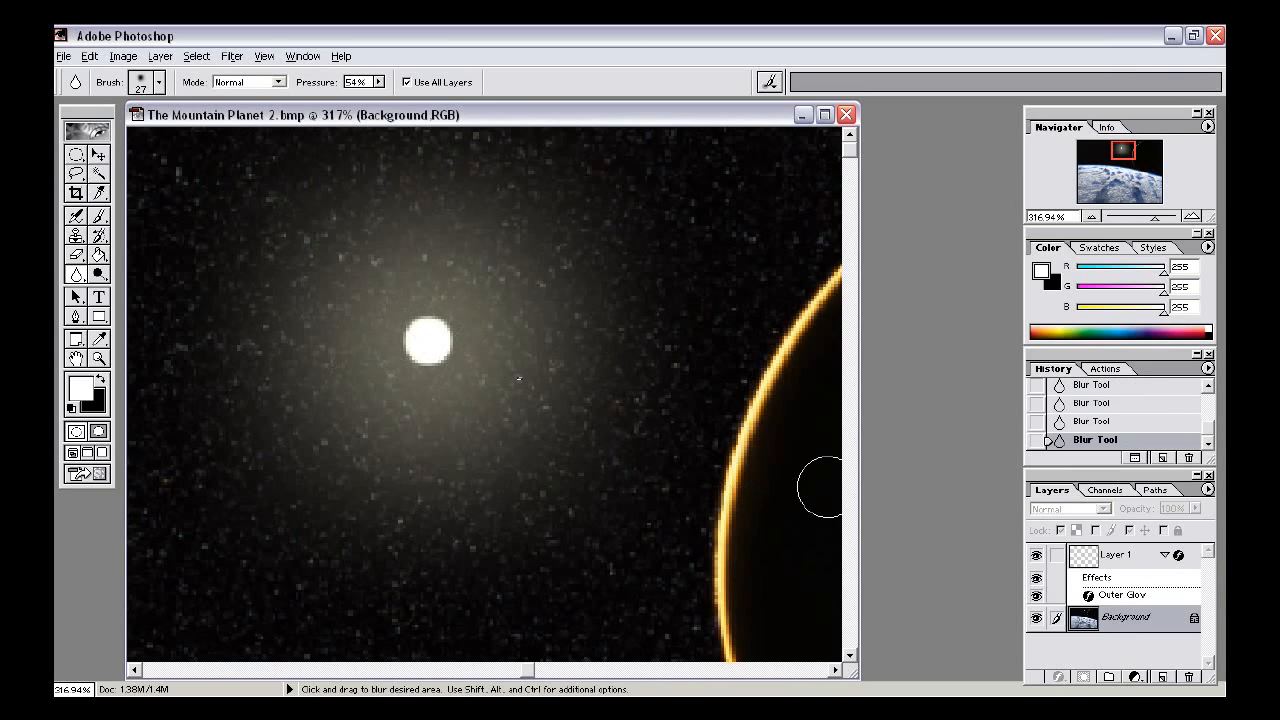
pyautogui.hotkey('ctrl', 'alt', 'z')
pyautogui.hotkey('ctrl', 'alt', 'z')
pyautogui.hotkey('ctrl', 'alt', 'z')
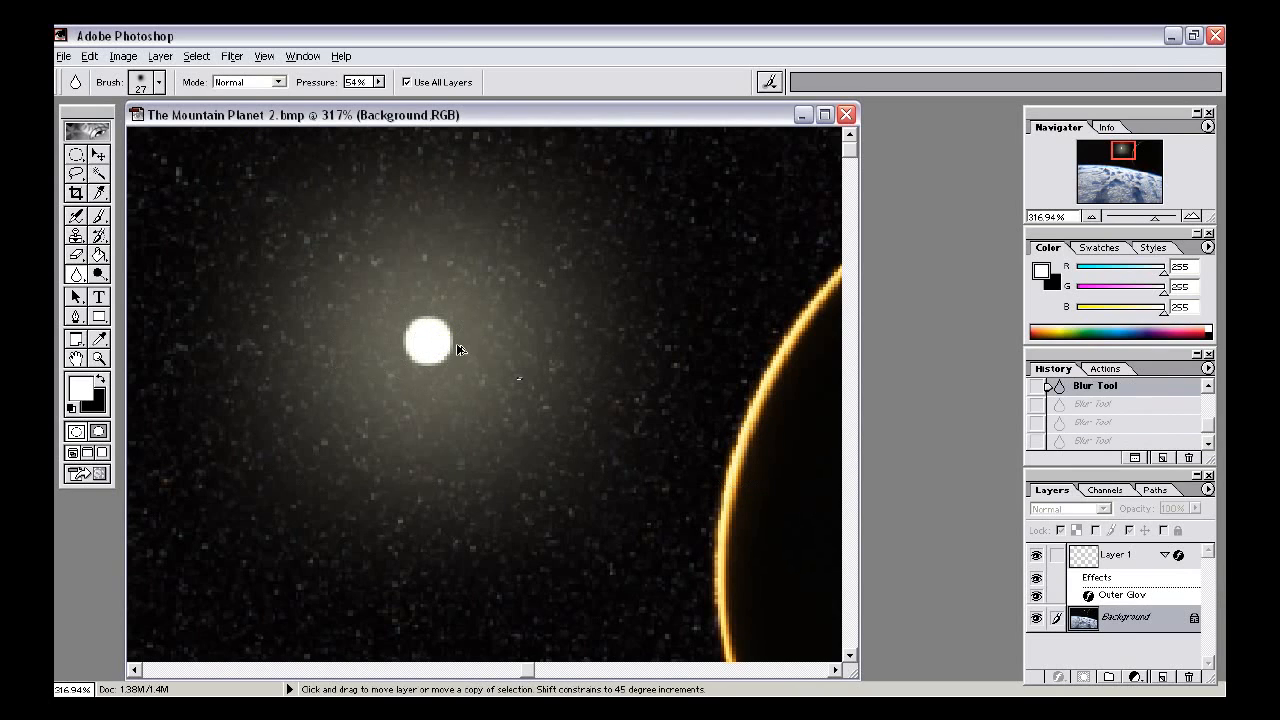
pyautogui.hotkey('ctrl', 'alt', 'z')
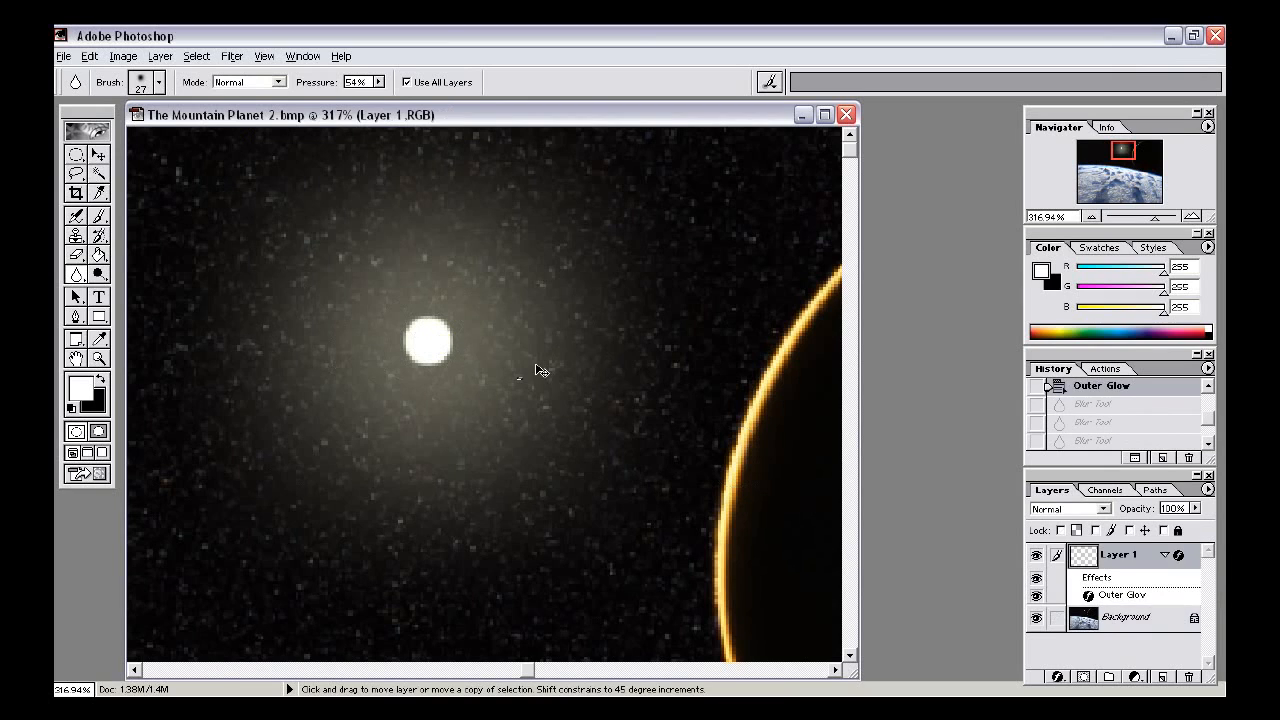
# - Select the background layer and blur the edge of the sun with the Blur tool
pyautogui.click(1081, 606)
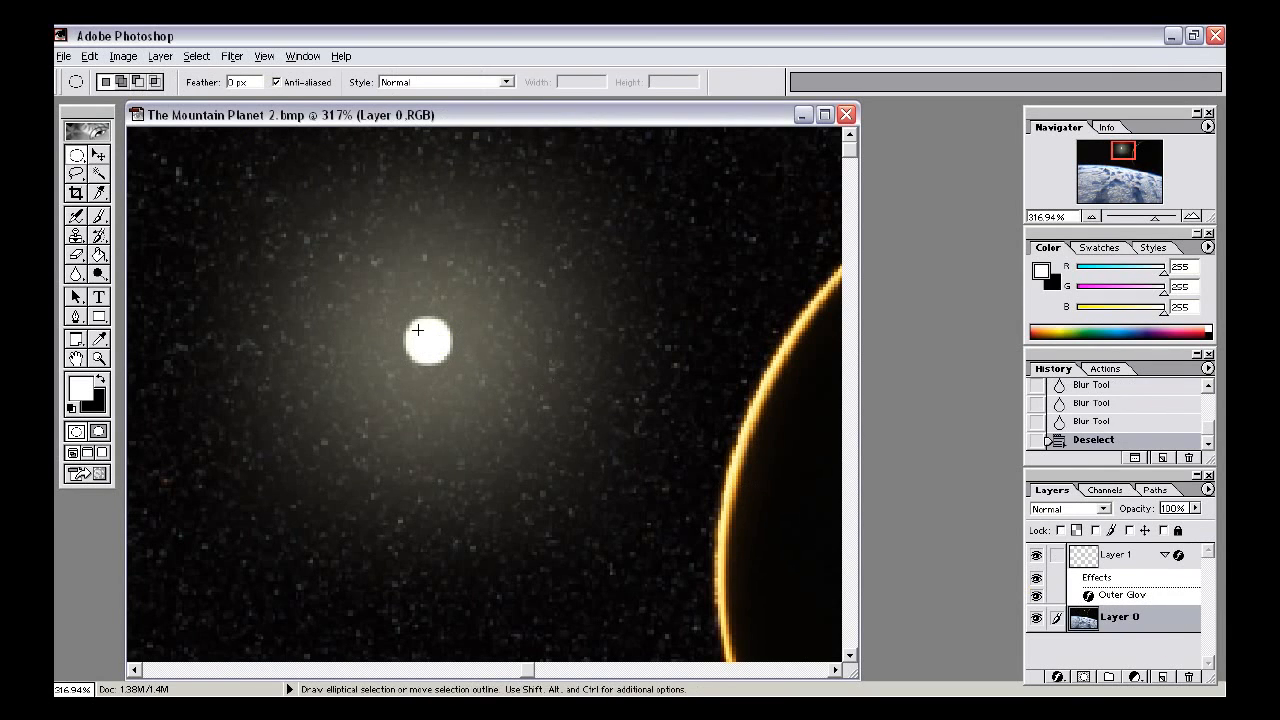
pyautogui.press('r')
pyautogui.moveTo(431, 334)
pyautogui.mouseDown()
pyautogui.moveTo(422, 348)
pyautogui.moveTo(429, 340)
pyautogui.mouseUp()
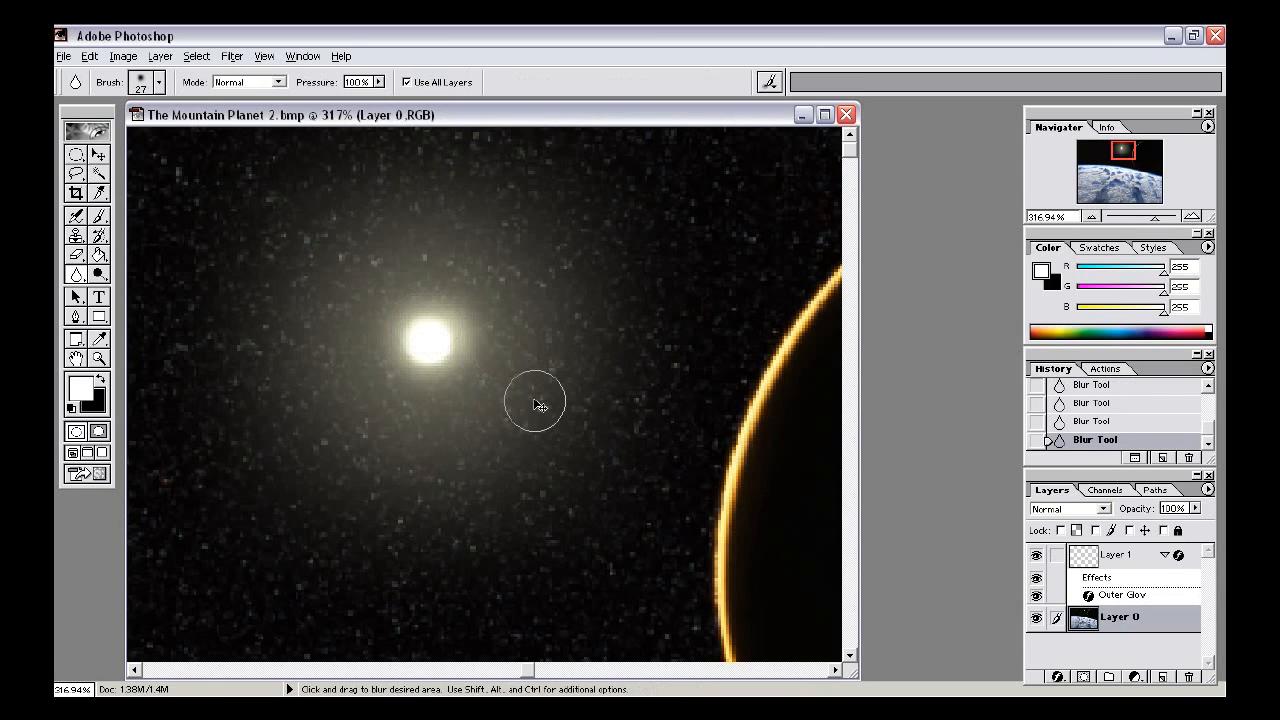
pyautogui.hotkey('ctrl', 'alt', 'z')
pyautogui.hotkey('ctrl', 'alt', 'z')
pyautogui.hotkey('ctrl', 'alt', 'z')
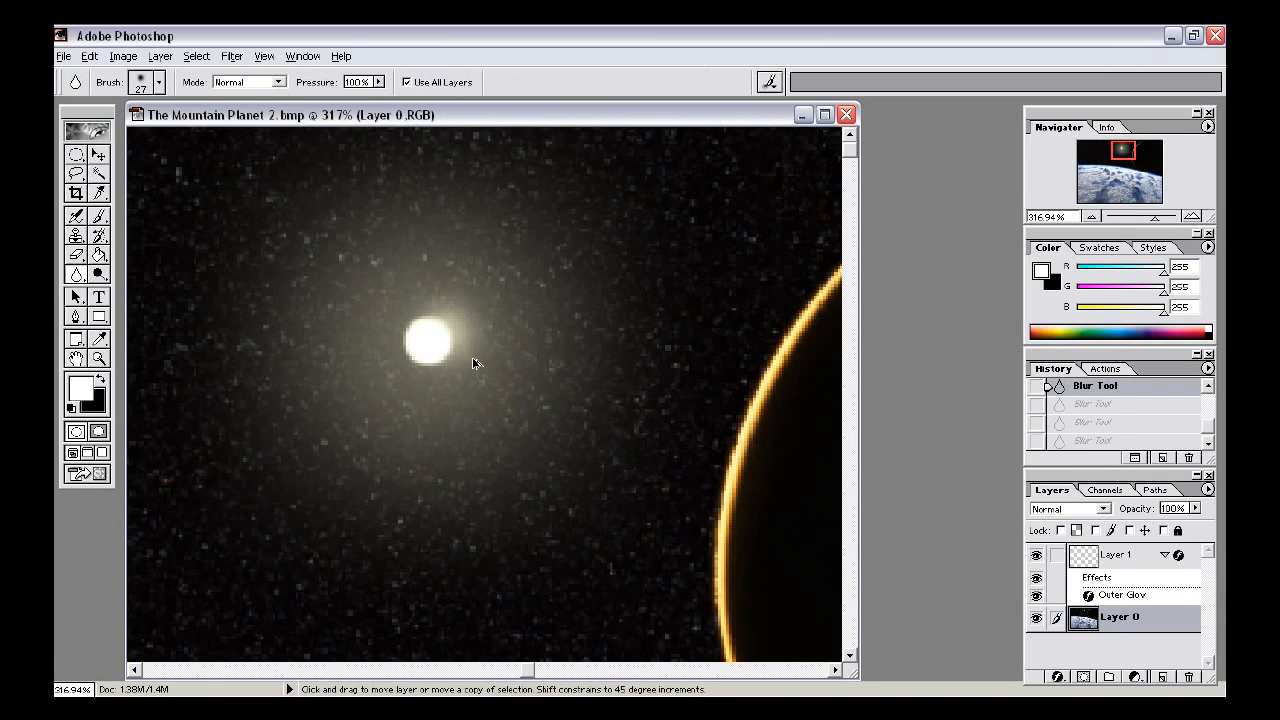
pyautogui.moveTo(428, 342); pyautogui.dragTo(431, 344)
# - Try a Lens Flare at 100% brightness with the 50-300mm Zoom lens centred on the planet surface, and undo it
pyautogui.scroll(-5, 571, 380)
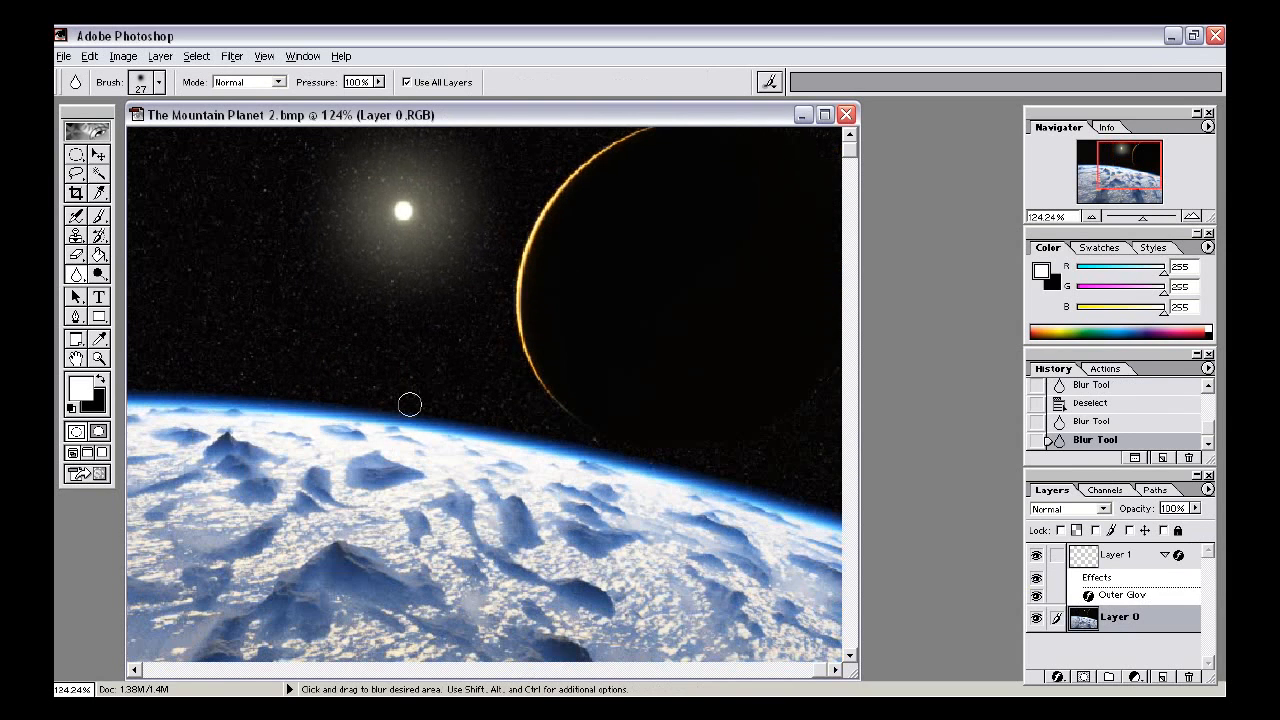
pyautogui.scroll(-2, 440, 385)
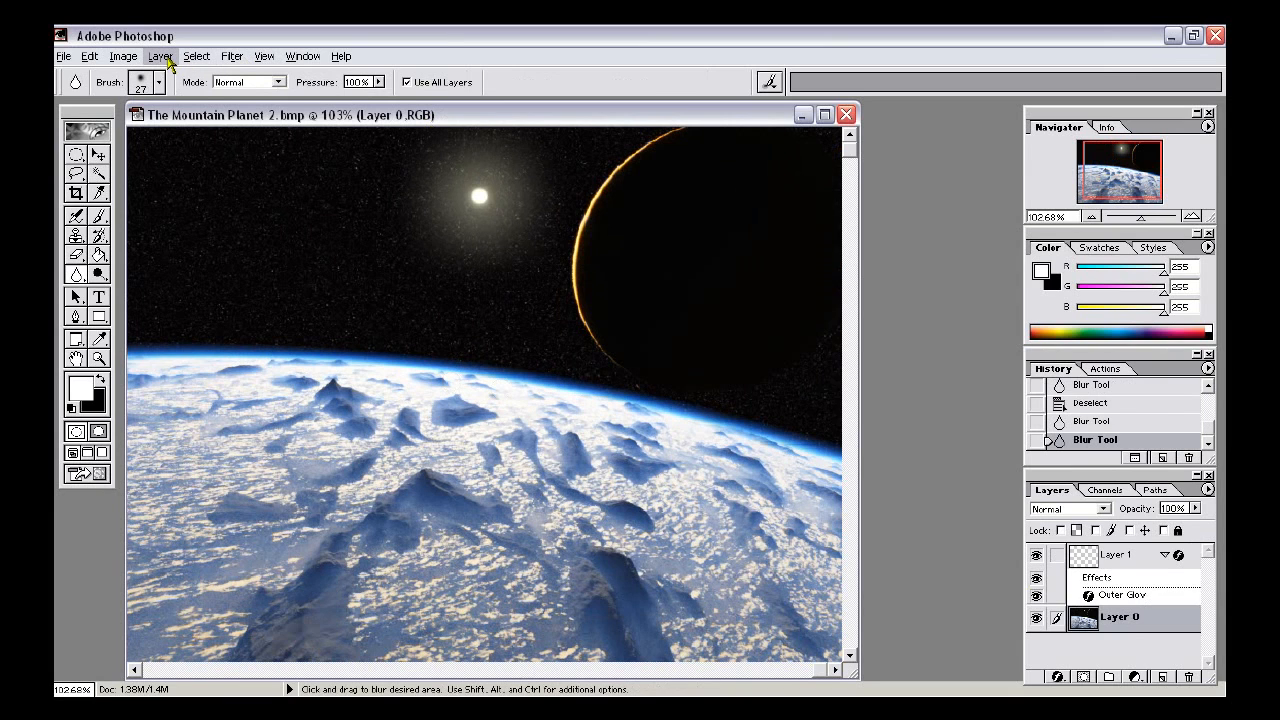
pyautogui.scroll(-1, 501, 298)
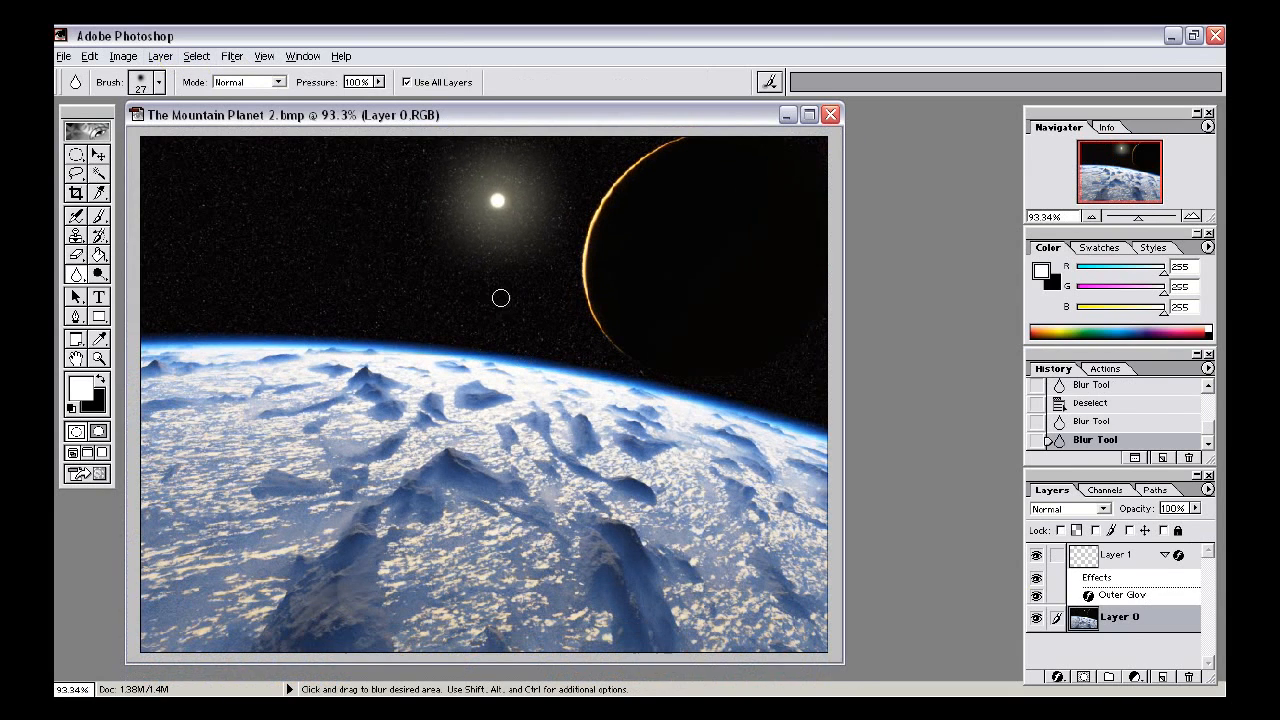
pyautogui.click(231, 56)
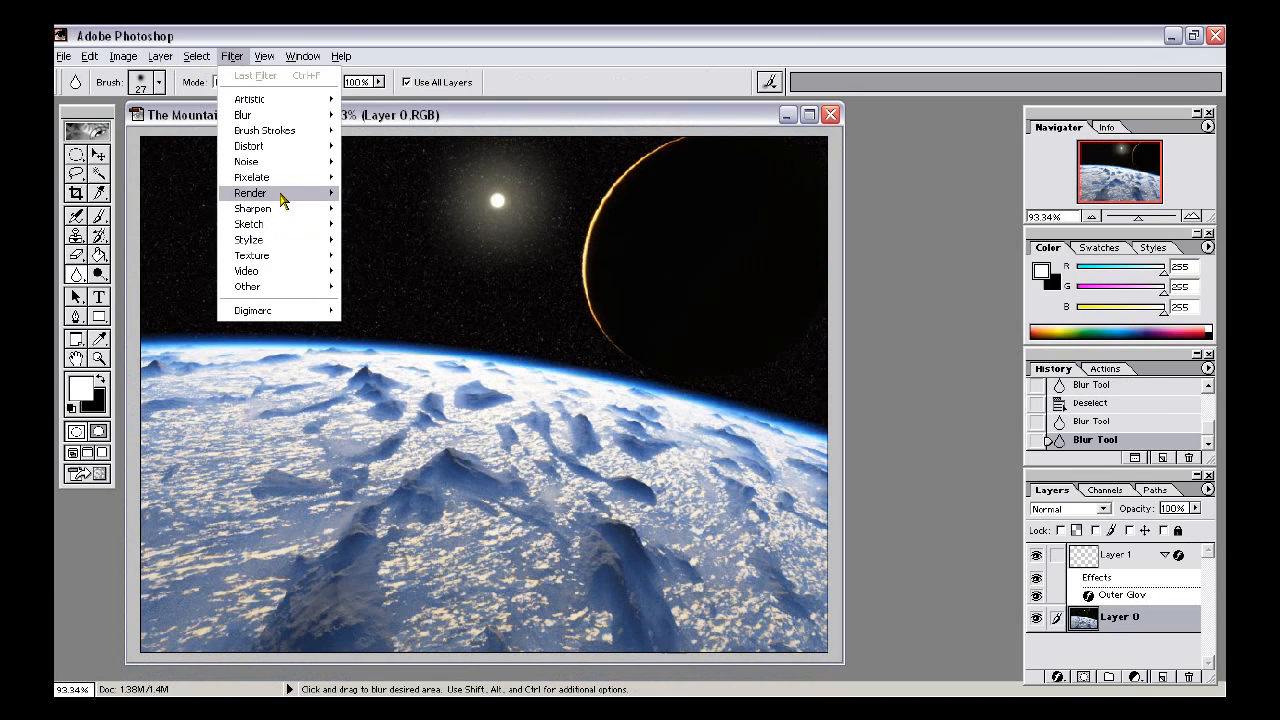
pyautogui.moveTo(285, 192)
pyautogui.click(437, 241)
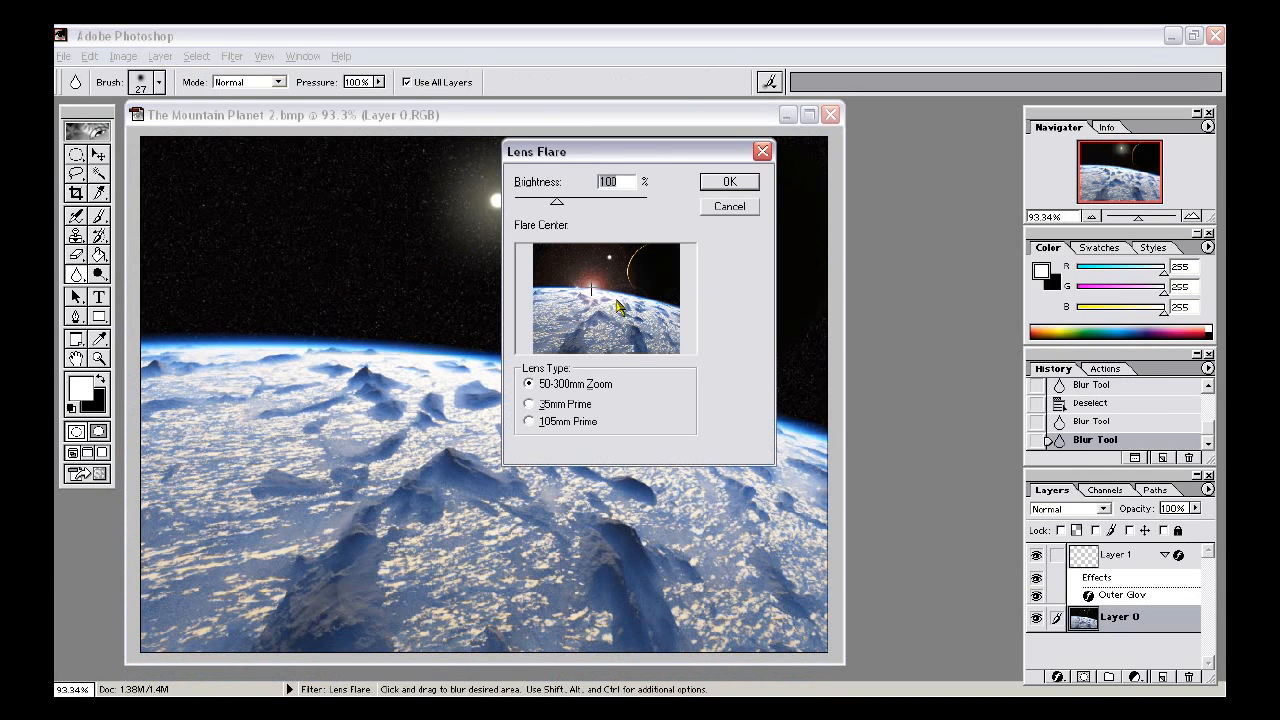
pyautogui.click(585, 312)
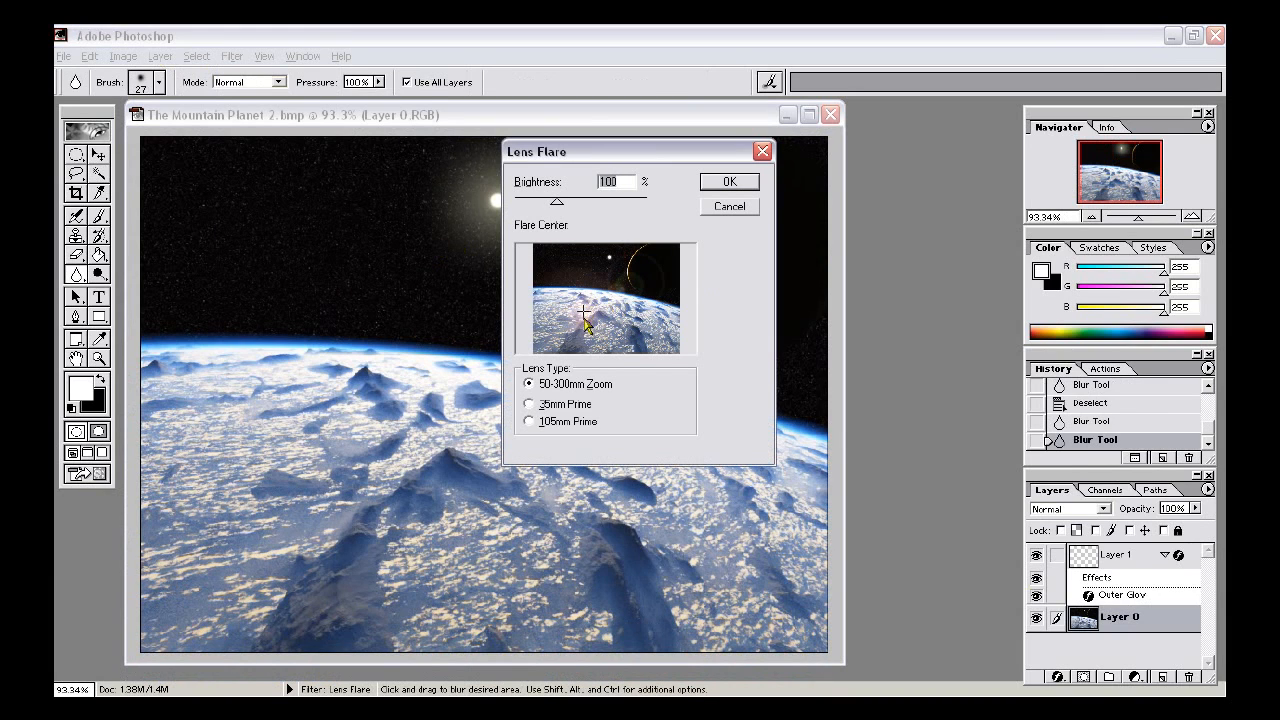
pyautogui.click(584, 321)
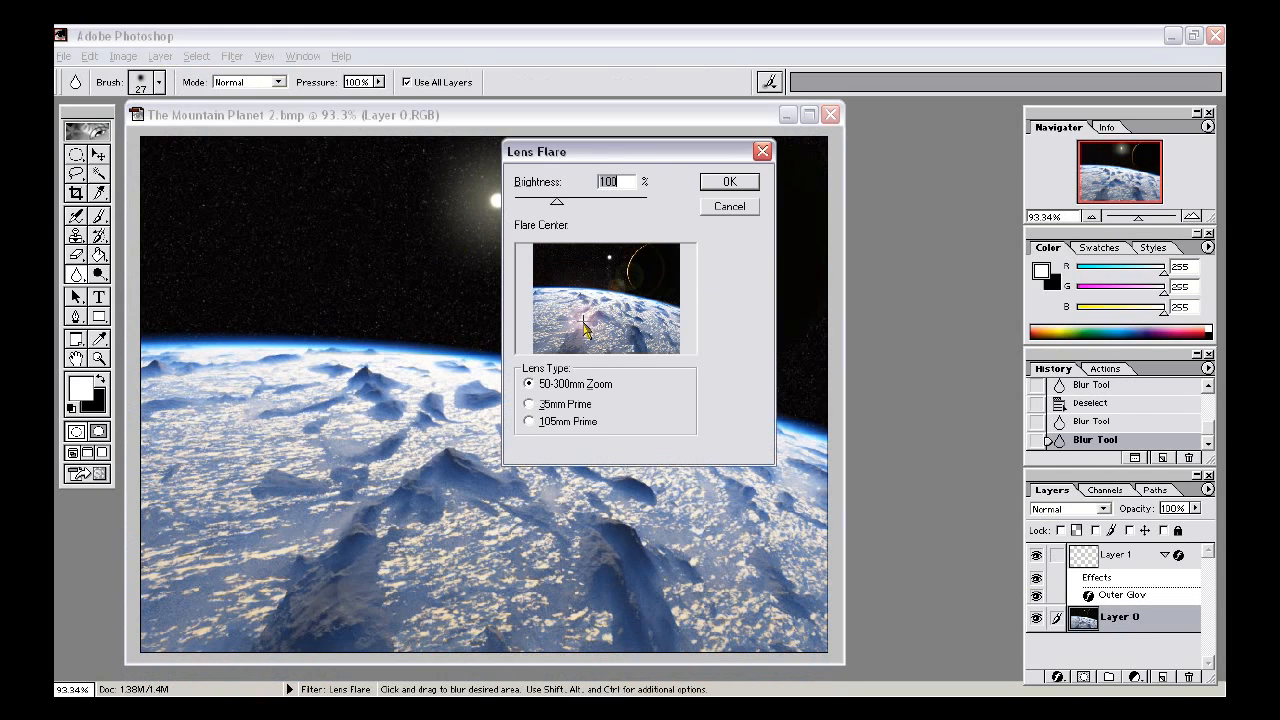
pyautogui.click(584, 326)
pyautogui.click(724, 183)
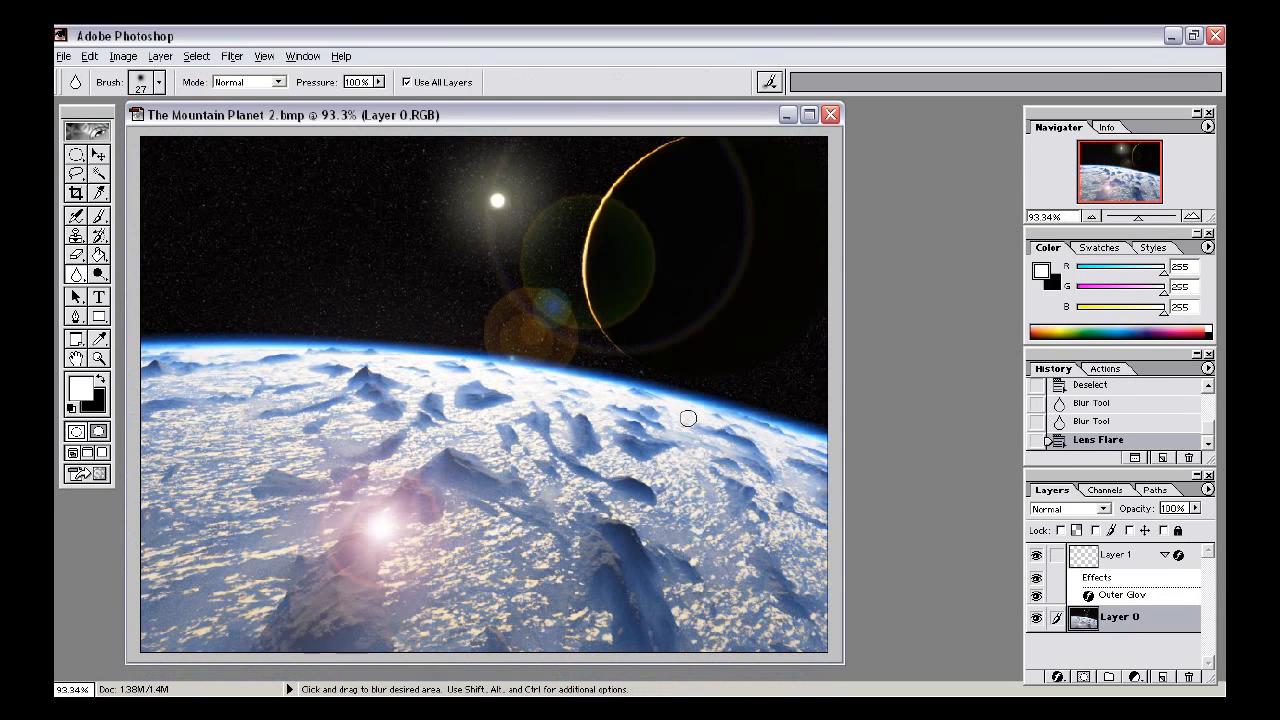
pyautogui.hotkey('ctrl', 'z')
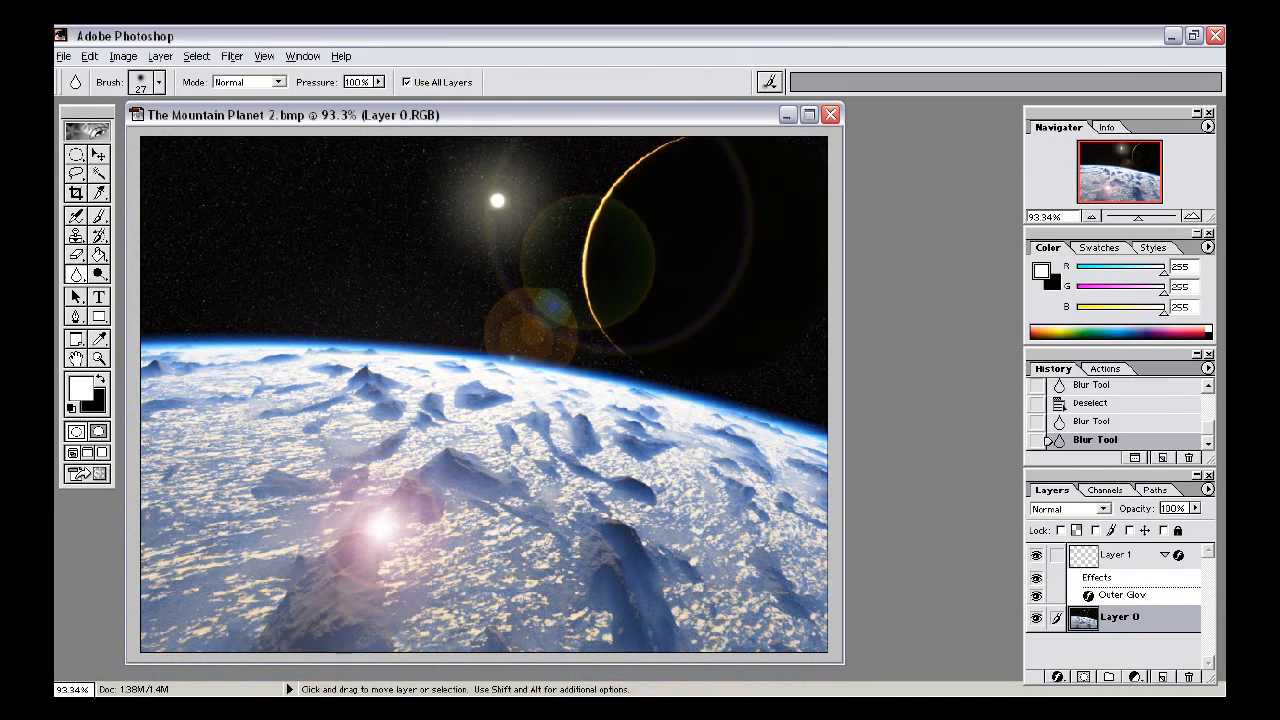
# - Apply a Lens Flare at 100% brightness using the 105mm Prime lens type, centred on the planet surface
pyautogui.click(232, 56)
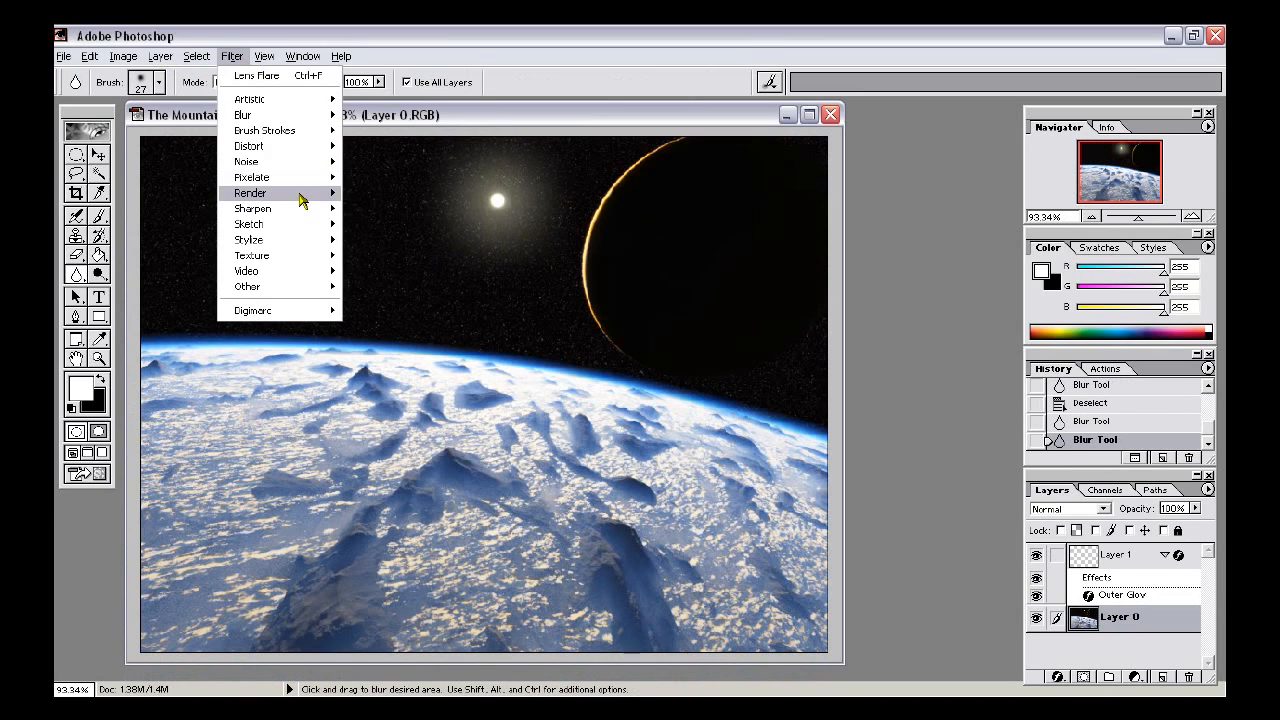
pyautogui.moveTo(300, 195)
pyautogui.click(380, 240)
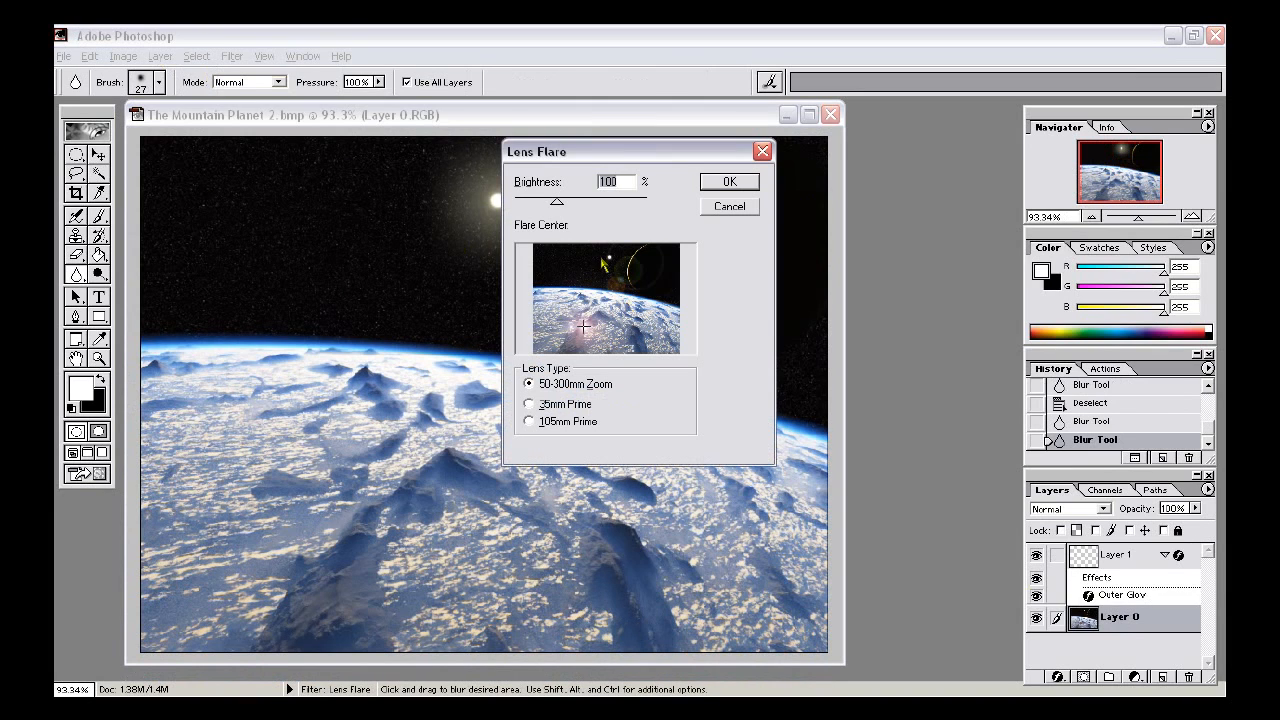
pyautogui.click(540, 406)
pyautogui.click(541, 422)
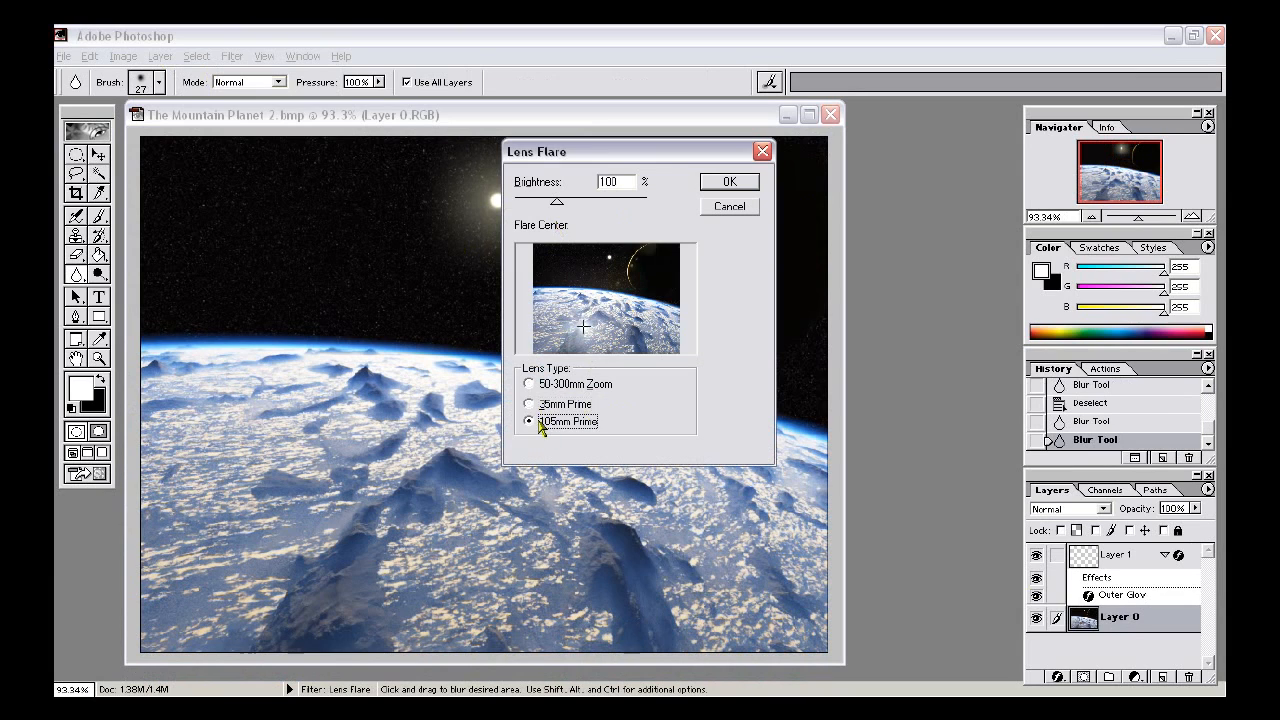
pyautogui.click(740, 182)
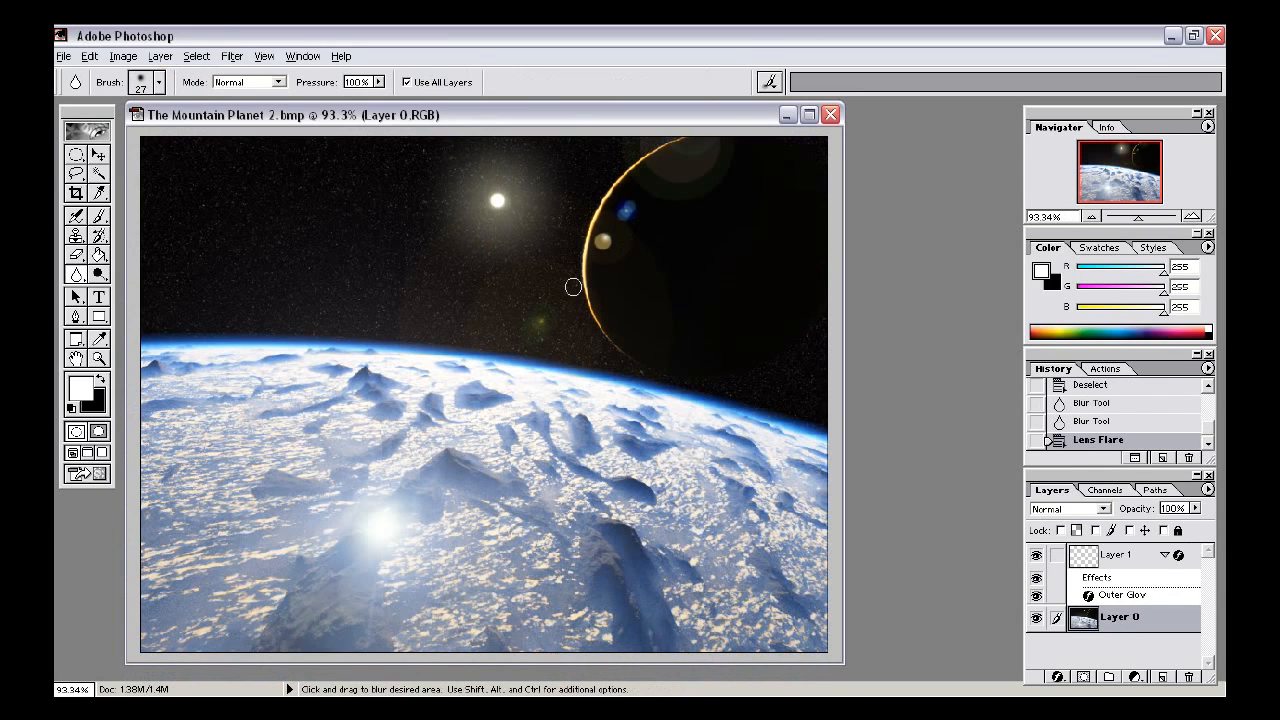
# - Save the image as a JPEG named The Mountain Planet 2 - Len_flare in the Terragen 2 Pictures folder
pyautogui.press('ctrl')
pyautogui.hotkey('ctrl', 'shift', 's')
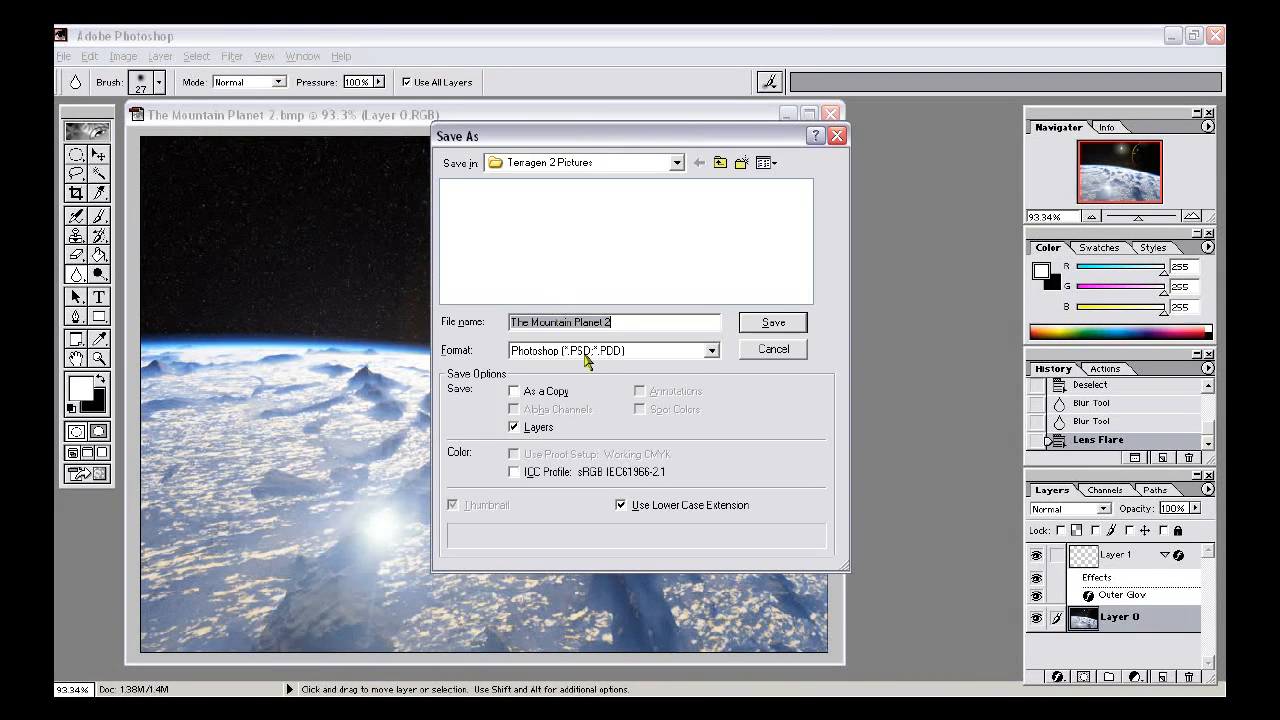
pyautogui.click(590, 351)
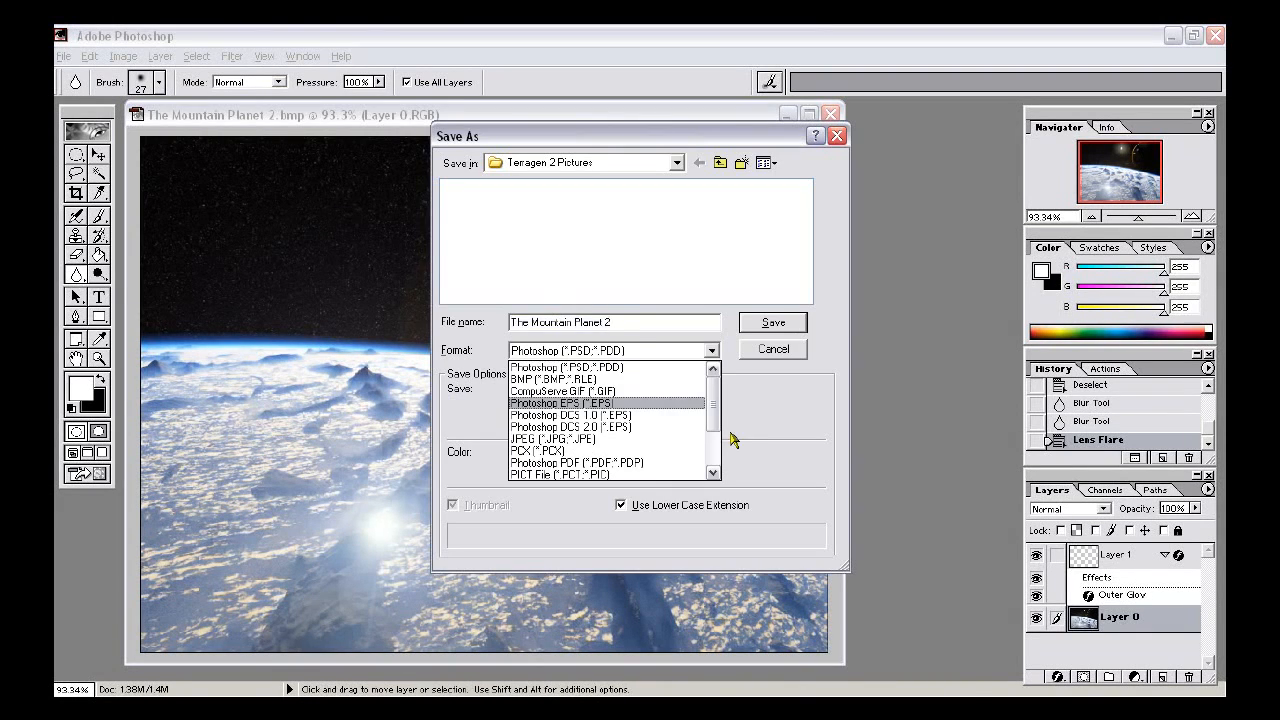
pyautogui.click(630, 439)
pyautogui.click(632, 324)
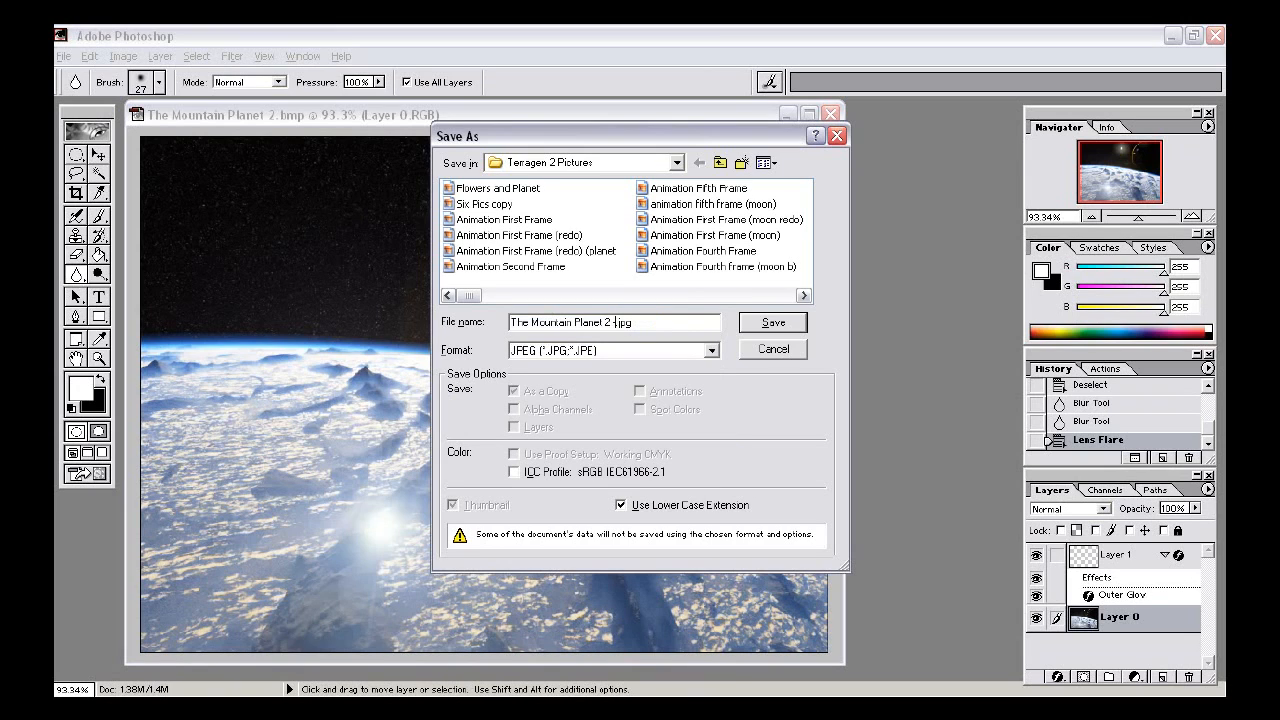
pyautogui.write('- Len_flare')
pyautogui.press('Return')
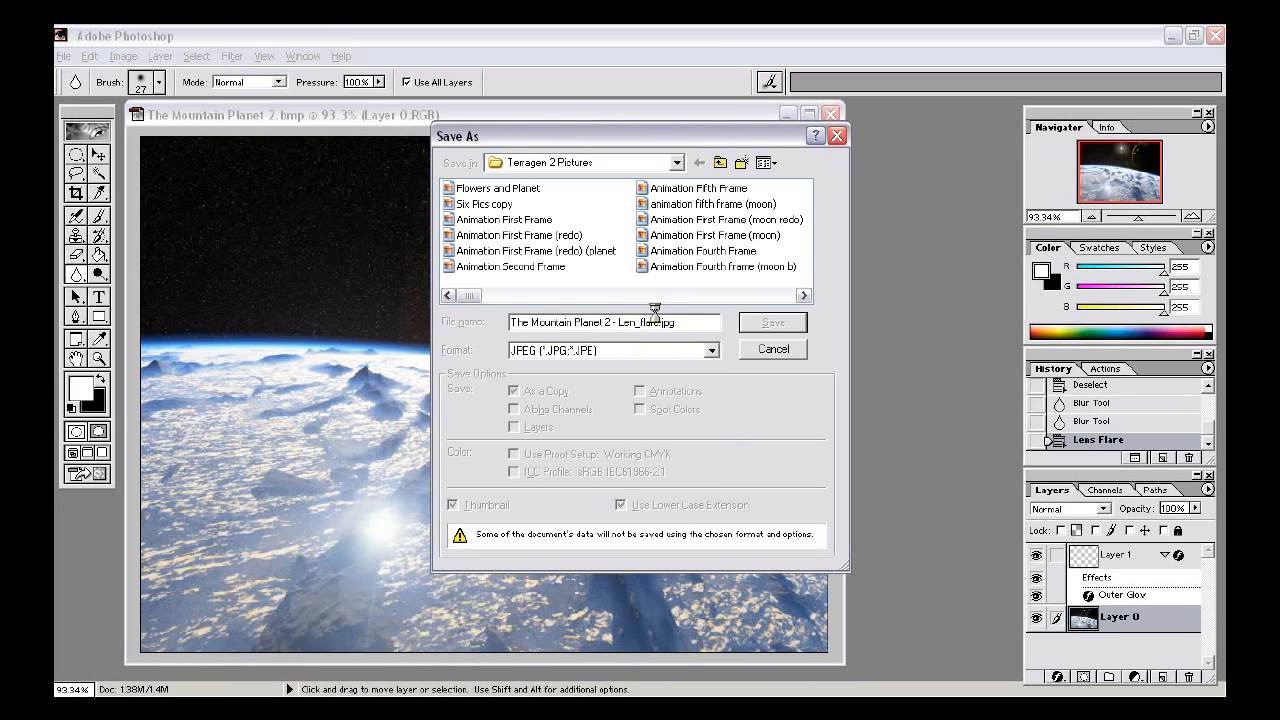